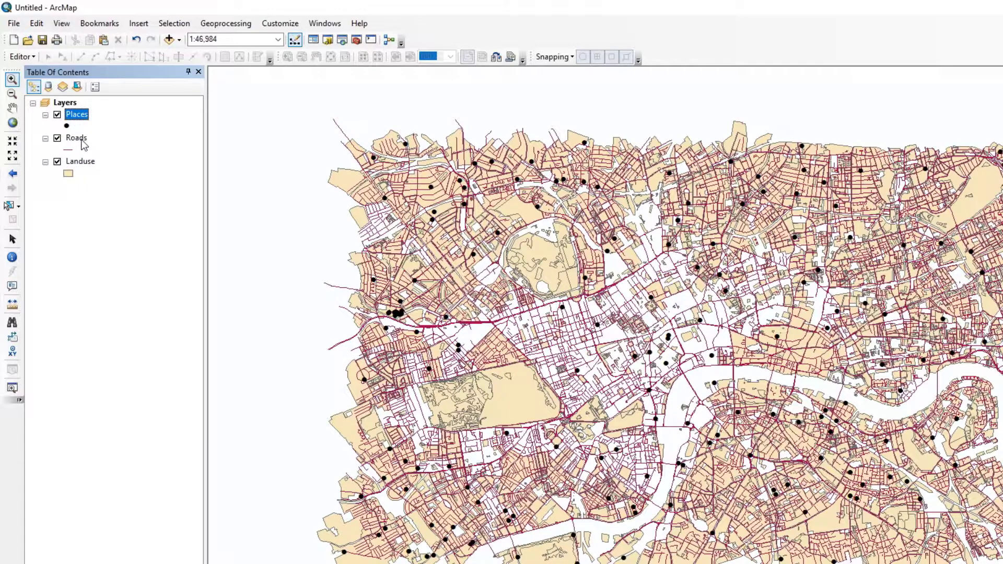
Step: Open the attribute tables of the Places, Roads and Landuse layers
{"action": "left_click", "coordinate": [80, 162]}
{"action": "right_click", "coordinate": [70, 111]}
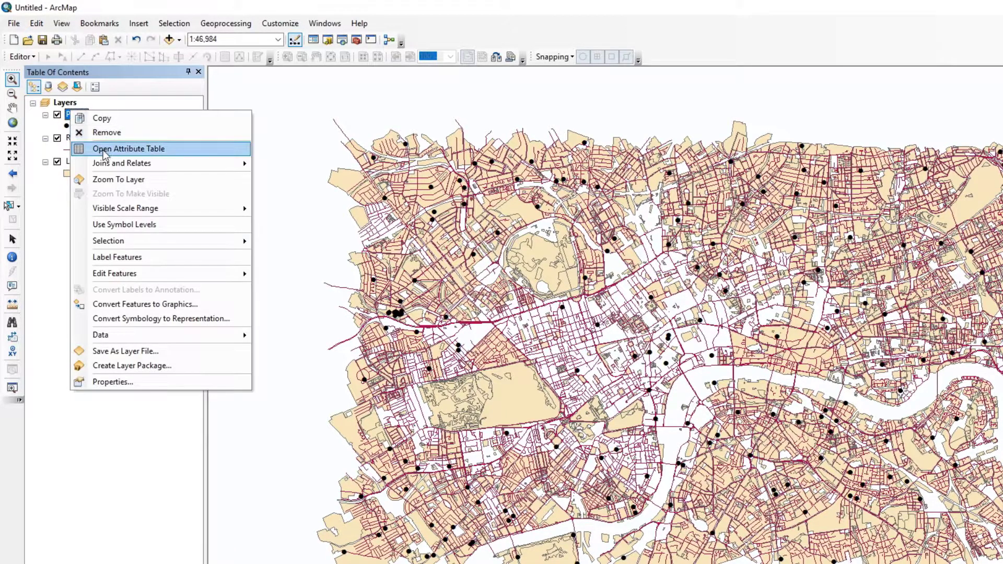
{"action": "left_click", "coordinate": [110, 149]}
{"action": "right_click", "coordinate": [81, 138]}
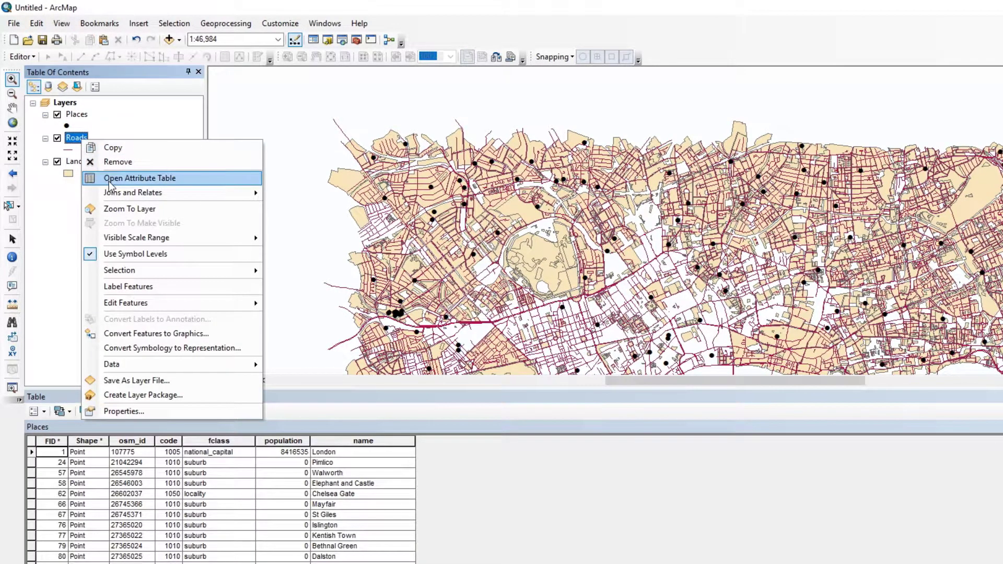
{"action": "left_click", "coordinate": [107, 178]}
{"action": "right_click", "coordinate": [83, 162]}
{"action": "left_click", "coordinate": [121, 203]}
Step: Show the Places attribute table and highlight its name field
{"action": "left_click", "coordinate": [75, 112]}
{"action": "right_click", "coordinate": [75, 111]}
{"action": "left_click", "coordinate": [117, 152]}
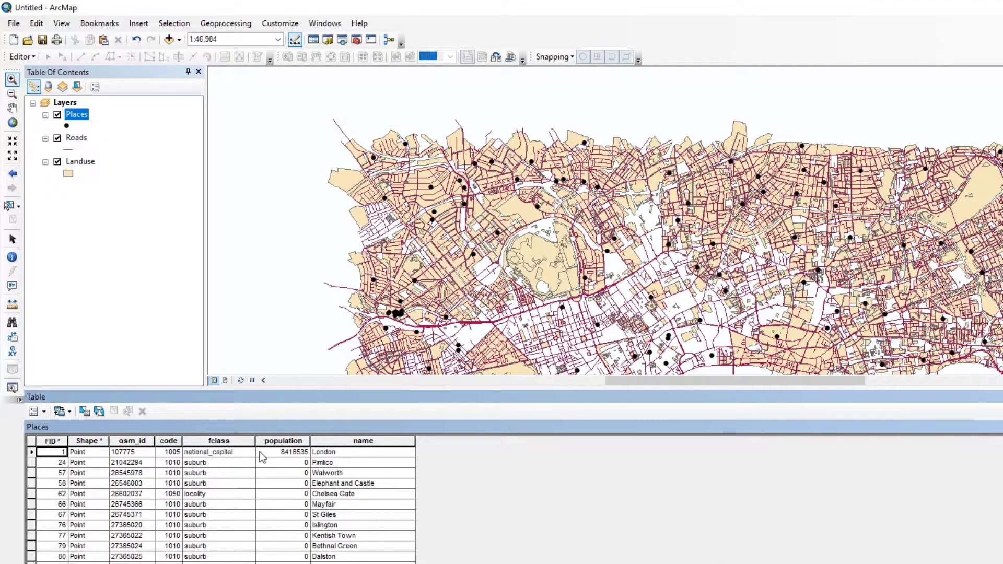
{"action": "left_click", "coordinate": [358, 442]}
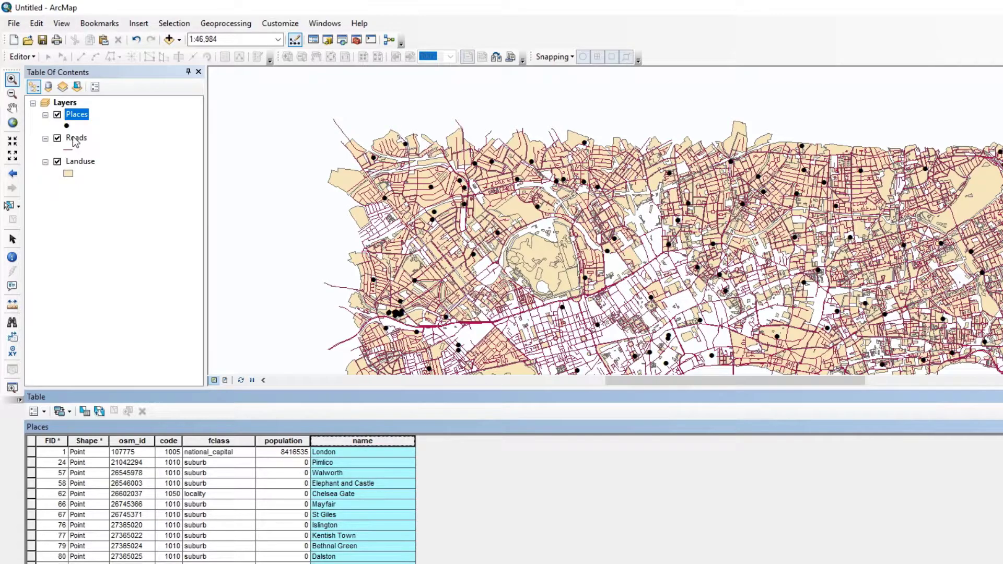
Step: Show the Roads attribute table and examine its fclass field
{"action": "right_click", "coordinate": [73, 137]}
{"action": "left_click", "coordinate": [122, 177]}
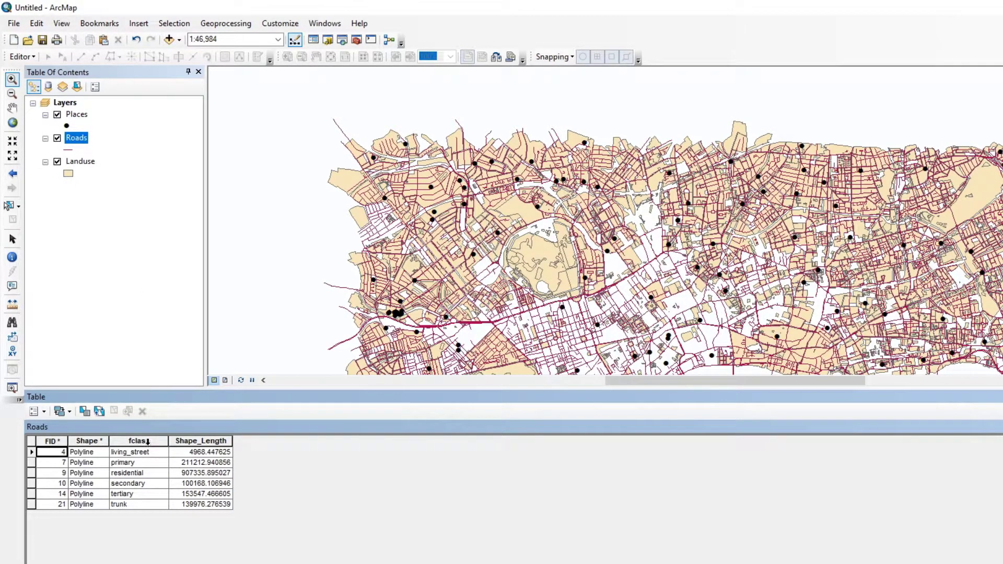
{"action": "left_click", "coordinate": [139, 440]}
Step: Show the Landuse attribute table and examine its name and fclass fields
{"action": "left_click", "coordinate": [78, 161]}
{"action": "right_click", "coordinate": [78, 161]}
{"action": "left_click", "coordinate": [121, 196]}
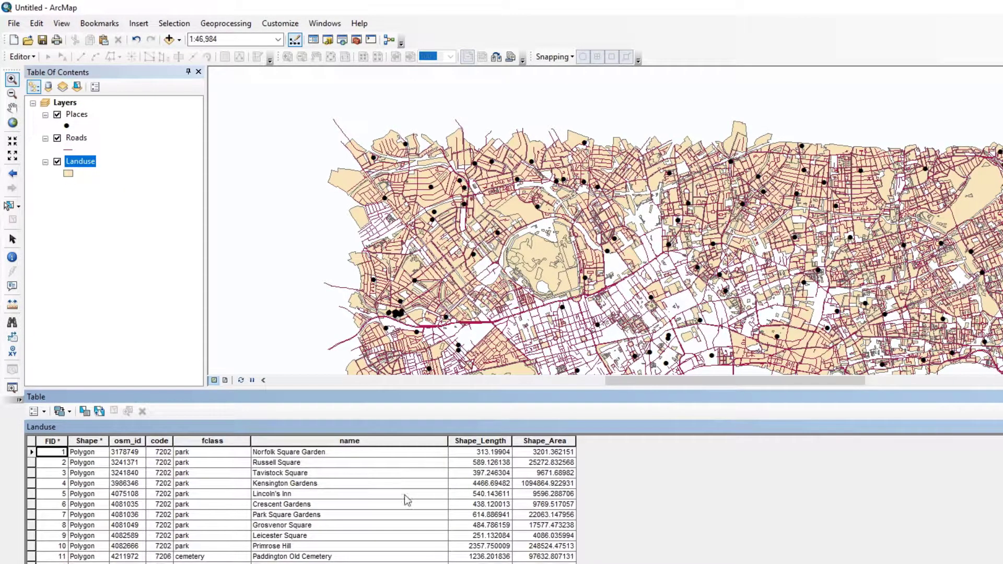
{"action": "left_click", "coordinate": [344, 442]}
{"action": "left_click", "coordinate": [243, 438]}
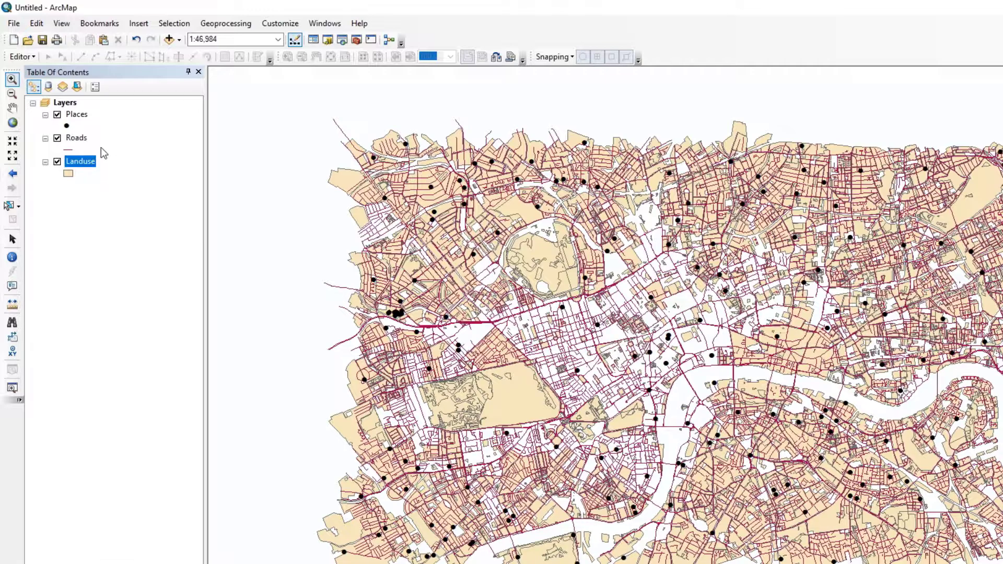
Step: Open the Symbol Selector for the Places layer's point symbol
{"action": "left_click", "coordinate": [76, 114]}
{"action": "left_click", "coordinate": [76, 137]}
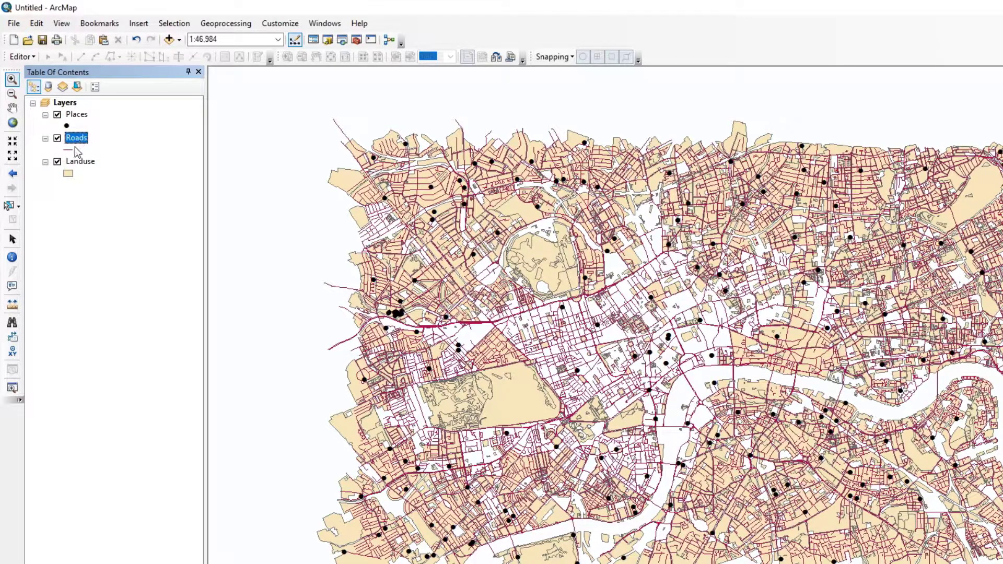
{"action": "mouse_move", "coordinate": [67, 127]}
{"action": "left_mouse_down"}
{"action": "mouse_move", "coordinate": [89, 128]}
{"action": "mouse_move", "coordinate": [69, 127]}
{"action": "left_mouse_up"}
{"action": "left_click", "coordinate": [67, 126]}
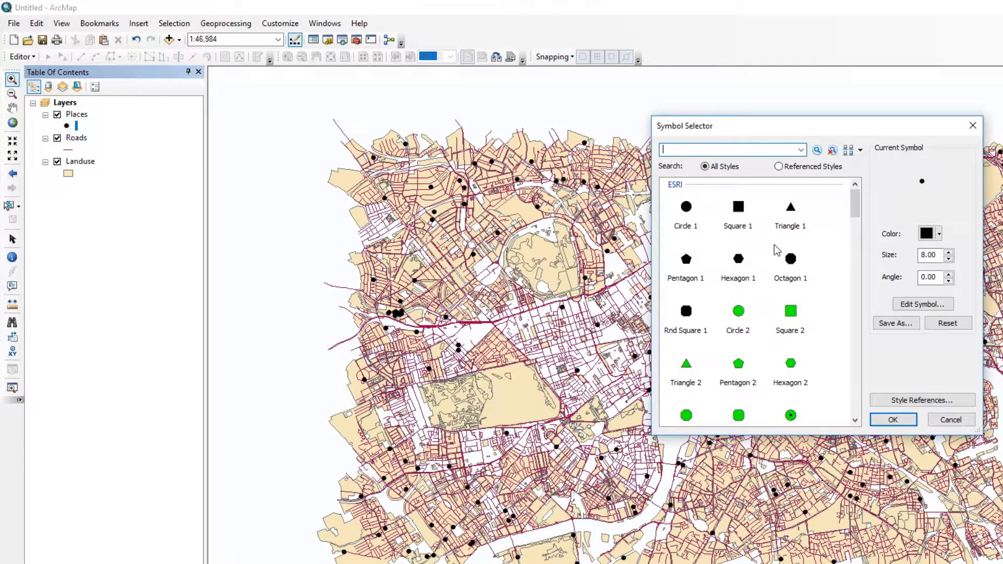
{"action": "left_click_drag", "start_coordinate": [856, 208], "coordinate": [856, 204]}
Step: Try the Circle 2 marker and look through the character marker options in the Symbol Property Editor
{"action": "left_click", "coordinate": [739, 311]}
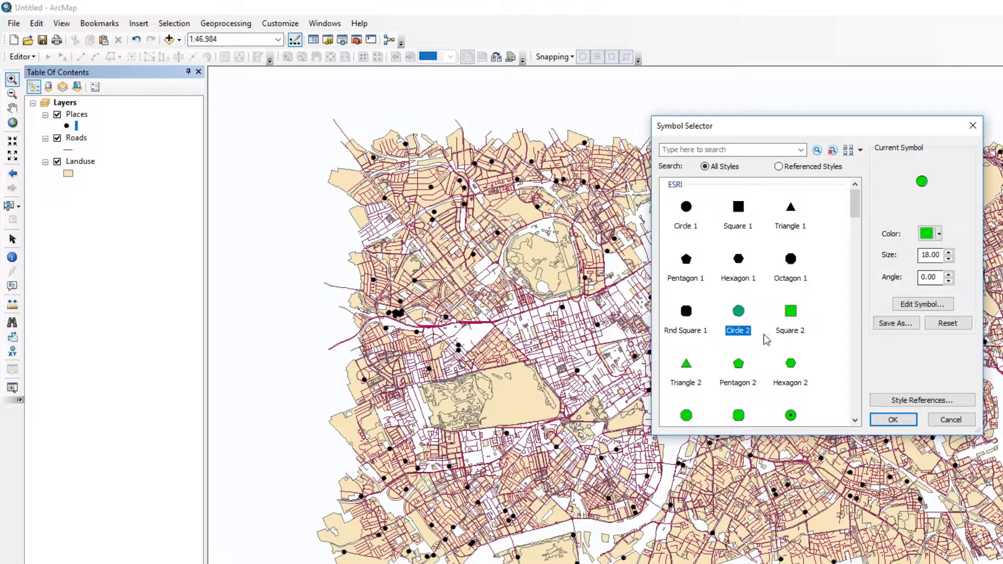
{"action": "left_click", "coordinate": [934, 308]}
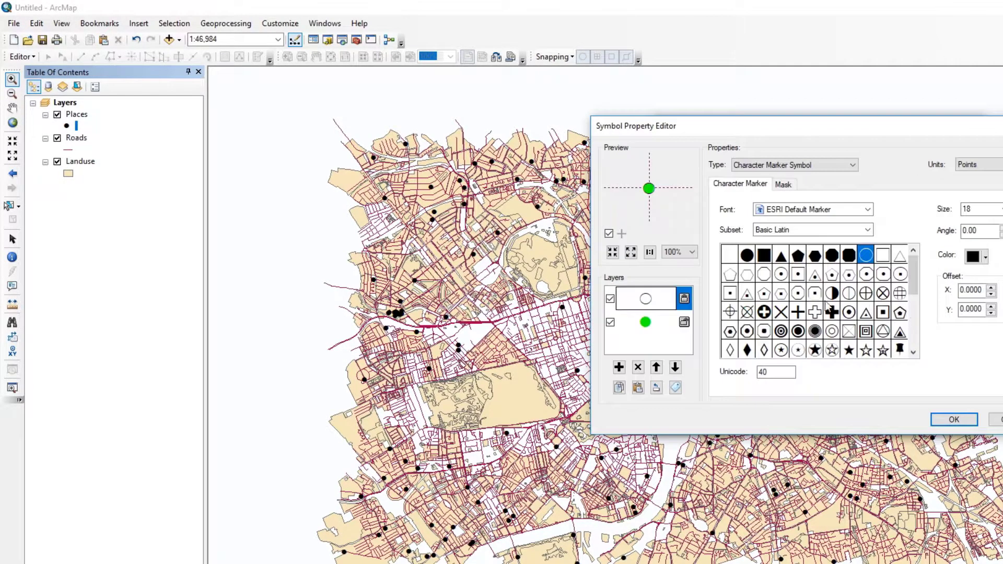
{"action": "left_click", "coordinate": [830, 296]}
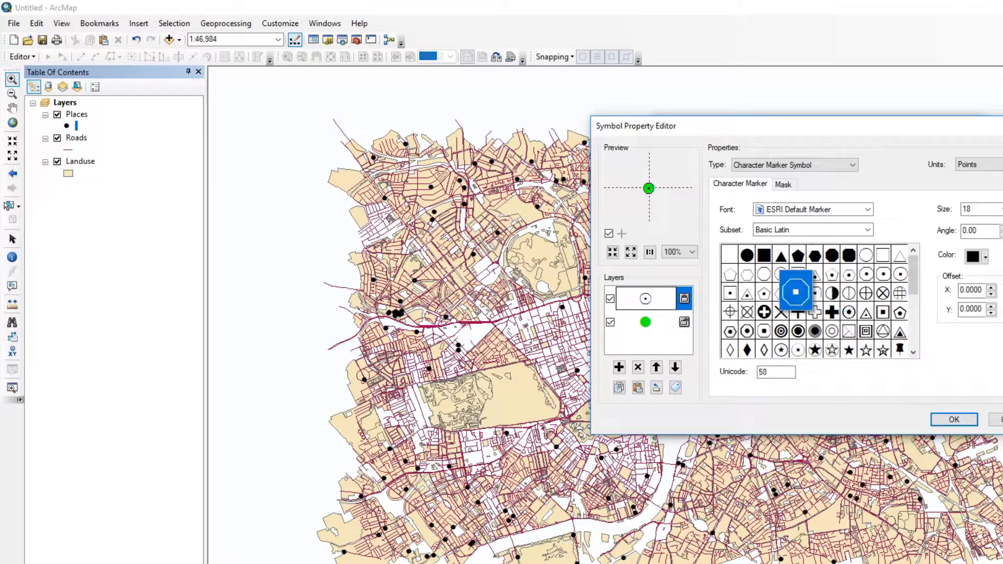
{"action": "key", "text": "Escape"}
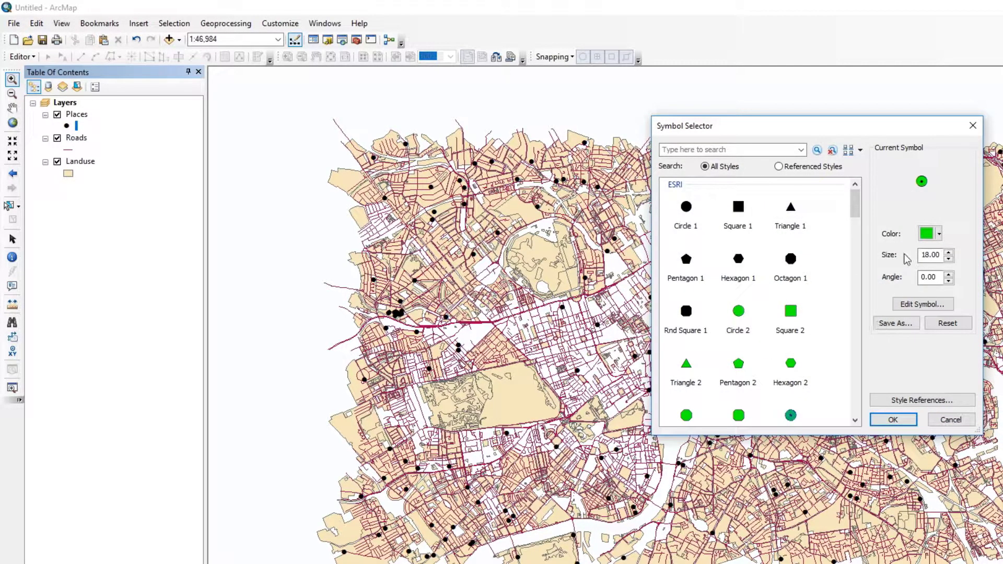
Step: Symbolize the Places points with the Circle 3 marker in yellow at size 12
{"action": "left_click", "coordinate": [790, 416]}
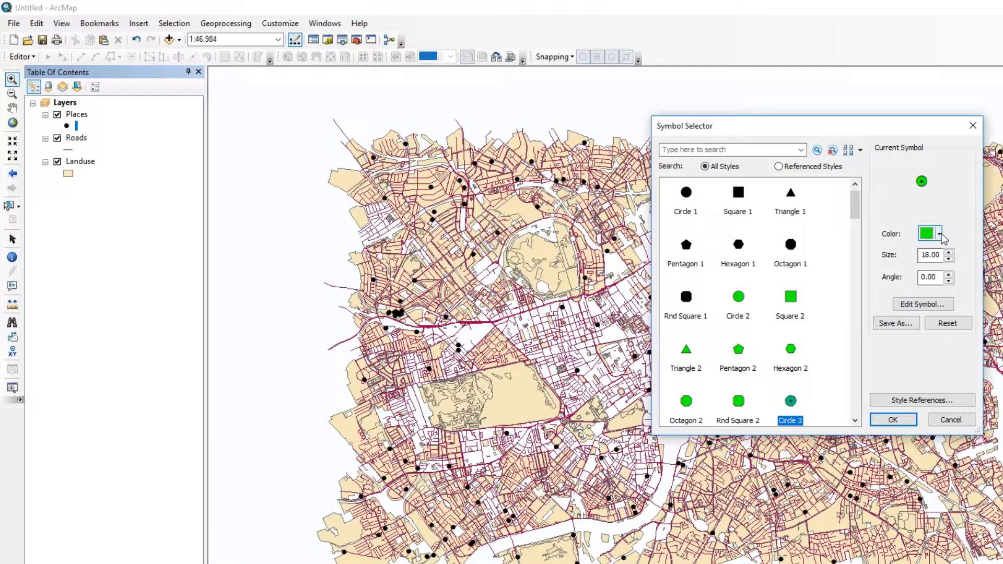
{"action": "left_click", "coordinate": [939, 234]}
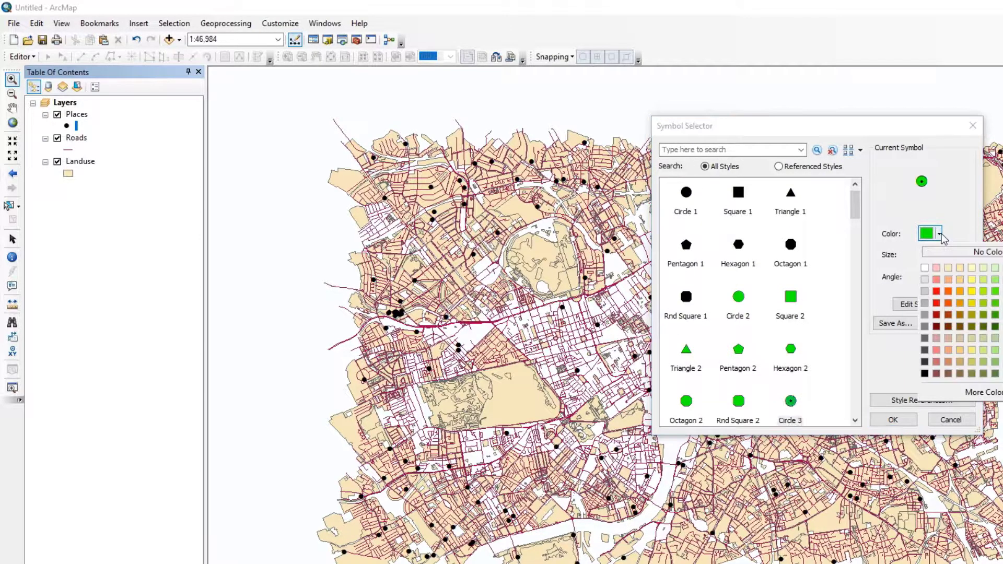
{"action": "left_click", "coordinate": [972, 294]}
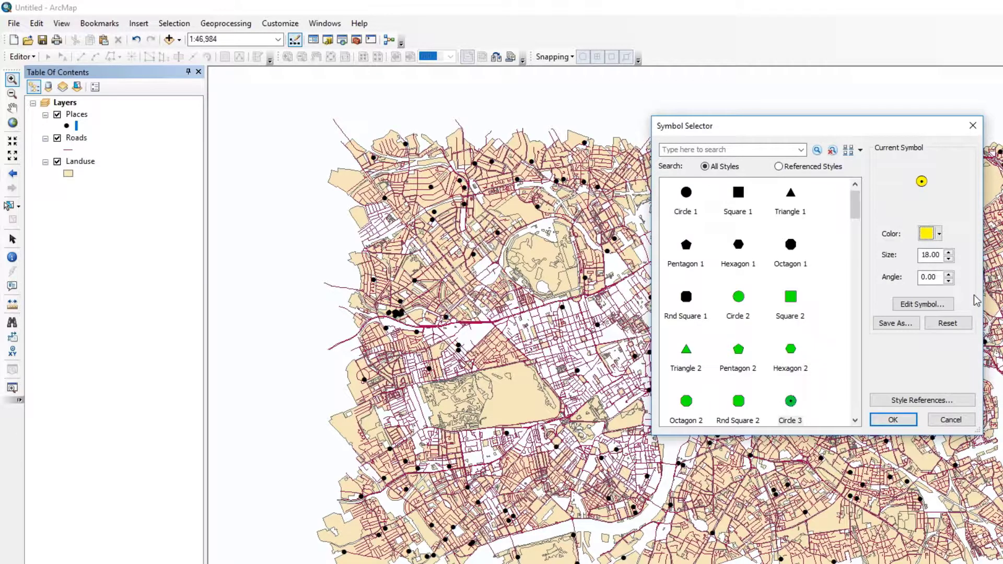
{"action": "left_click_drag", "start_coordinate": [939, 255], "coordinate": [865, 246]}
{"action": "type", "text": "12"}
{"action": "left_click", "coordinate": [893, 419]}
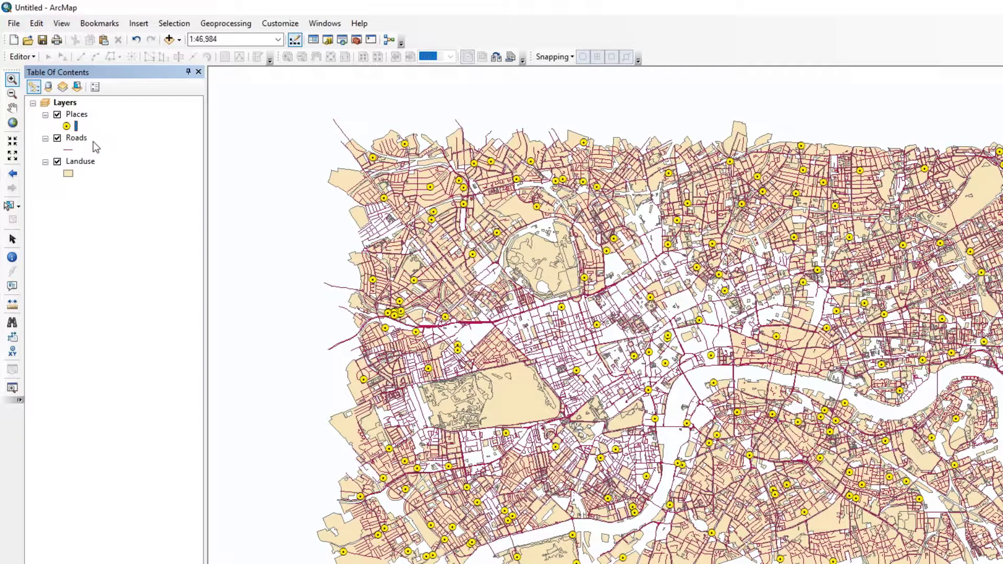
Step: Change the Landuse polygon symbol to the preset Blue fill
{"action": "left_click", "coordinate": [68, 173]}
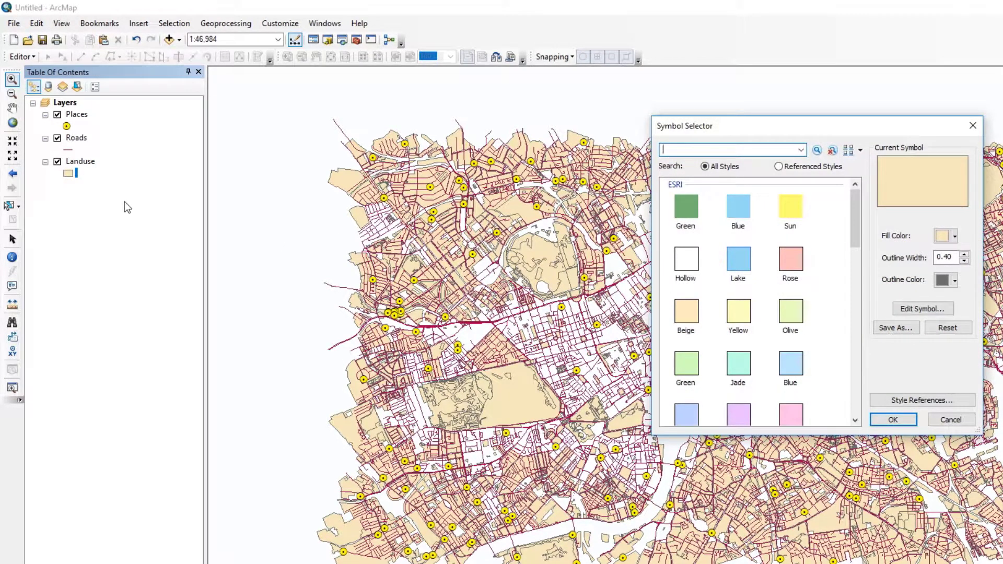
{"action": "scroll", "coordinate": [802, 340], "scroll_direction": "down", "scroll_amount": 10}
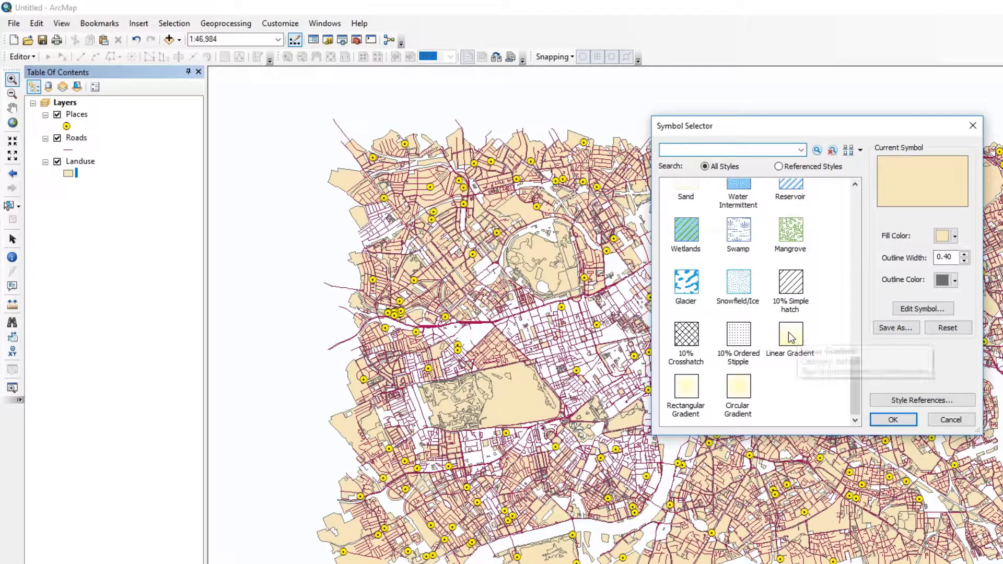
{"action": "scroll", "coordinate": [802, 340], "scroll_direction": "up", "scroll_amount": 7}
{"action": "scroll", "coordinate": [705, 245], "scroll_direction": "up", "scroll_amount": 3}
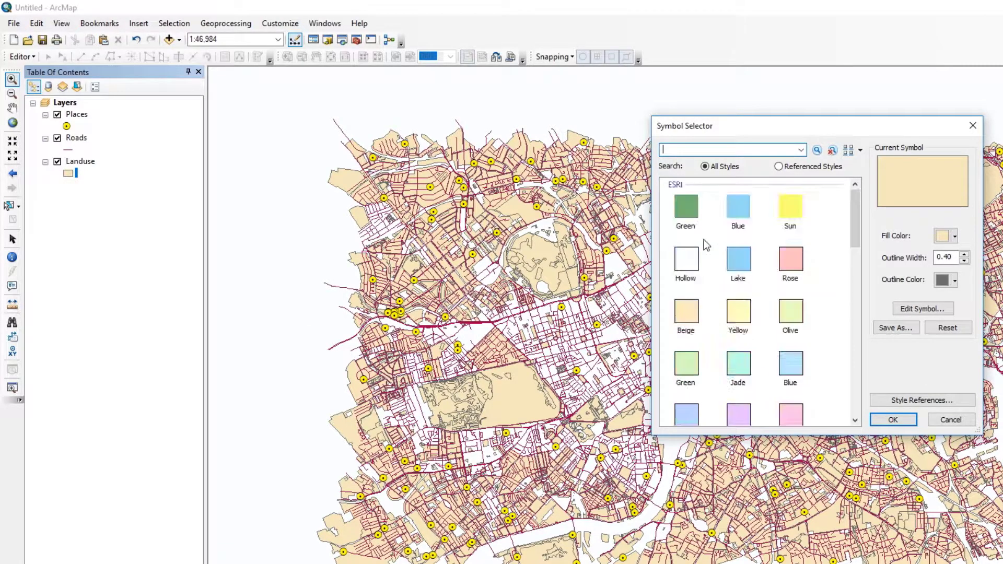
{"action": "left_click", "coordinate": [739, 208]}
{"action": "left_click", "coordinate": [892, 420]}
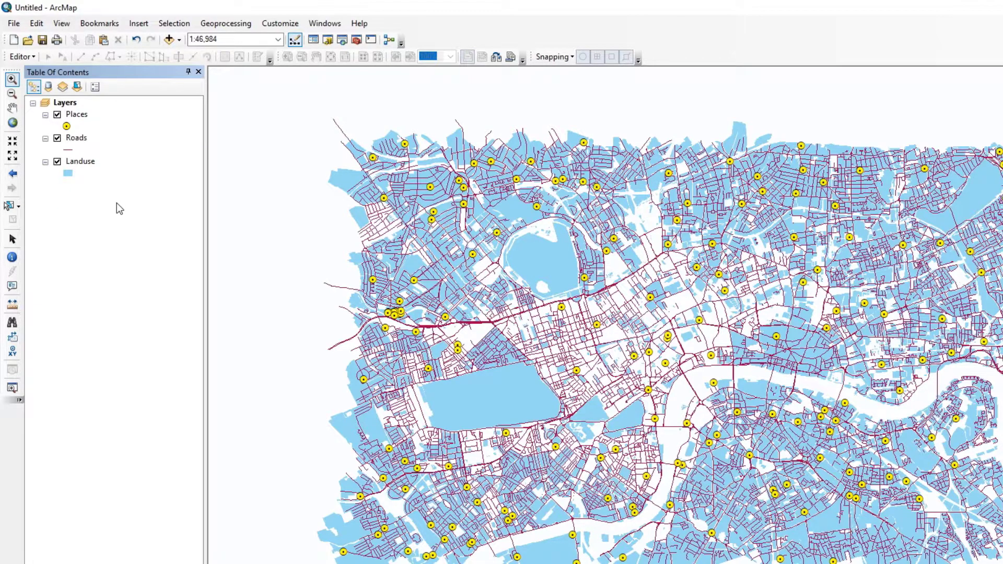
Step: Open the Places layer's symbology properties and examine the value fields offered for unique values categories
{"action": "right_click", "coordinate": [79, 116]}
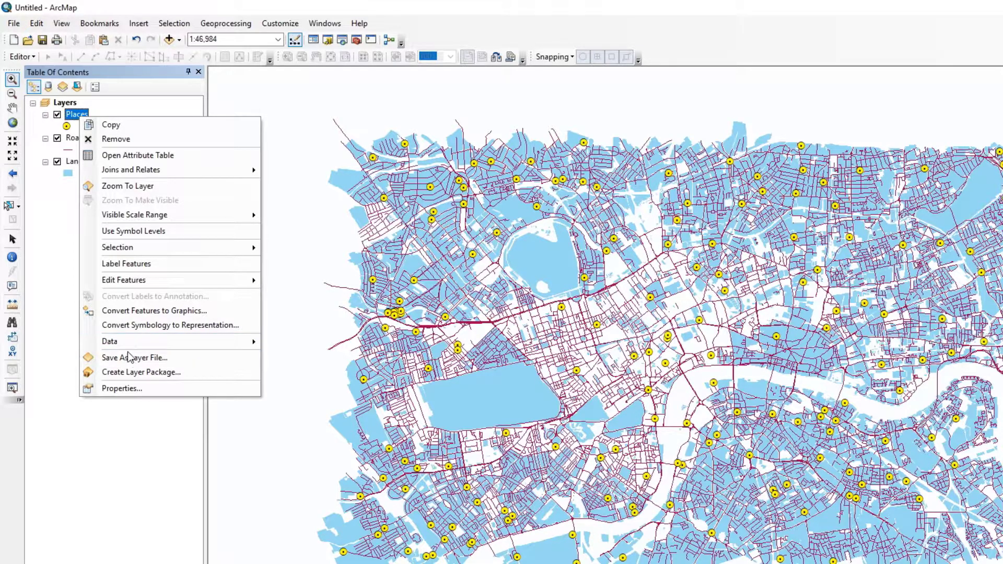
{"action": "left_click", "coordinate": [127, 390]}
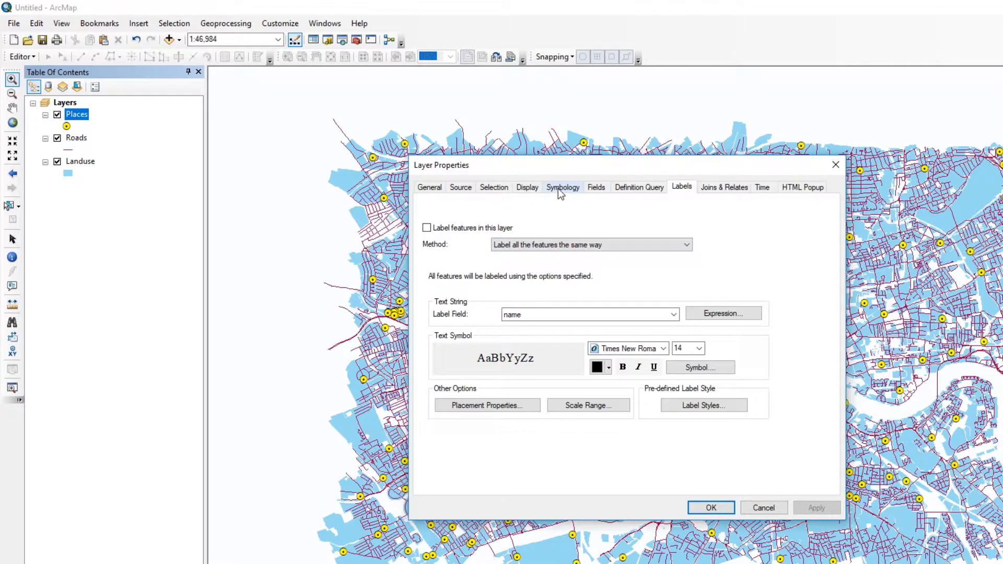
{"action": "left_click", "coordinate": [557, 189]}
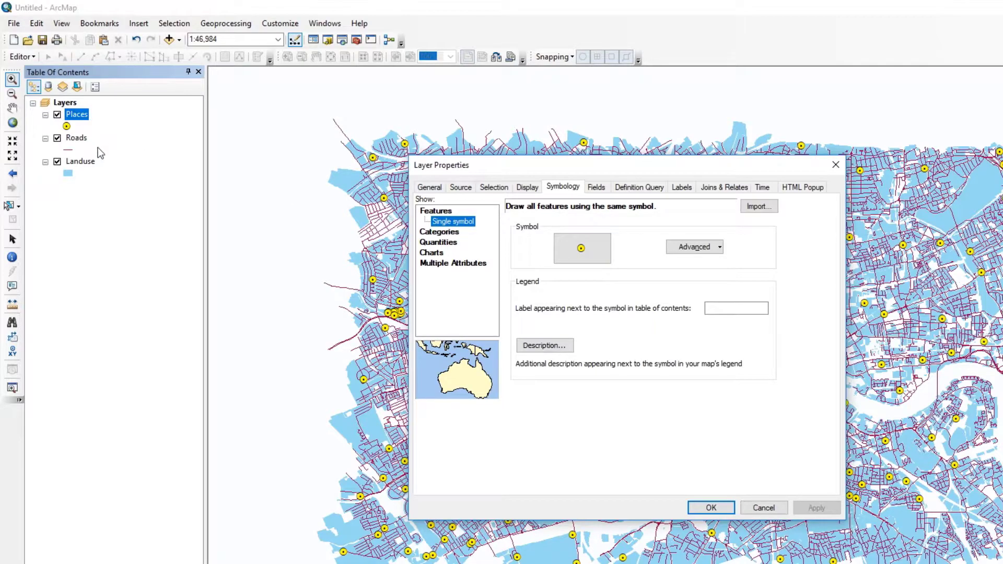
{"action": "left_click", "coordinate": [435, 233]}
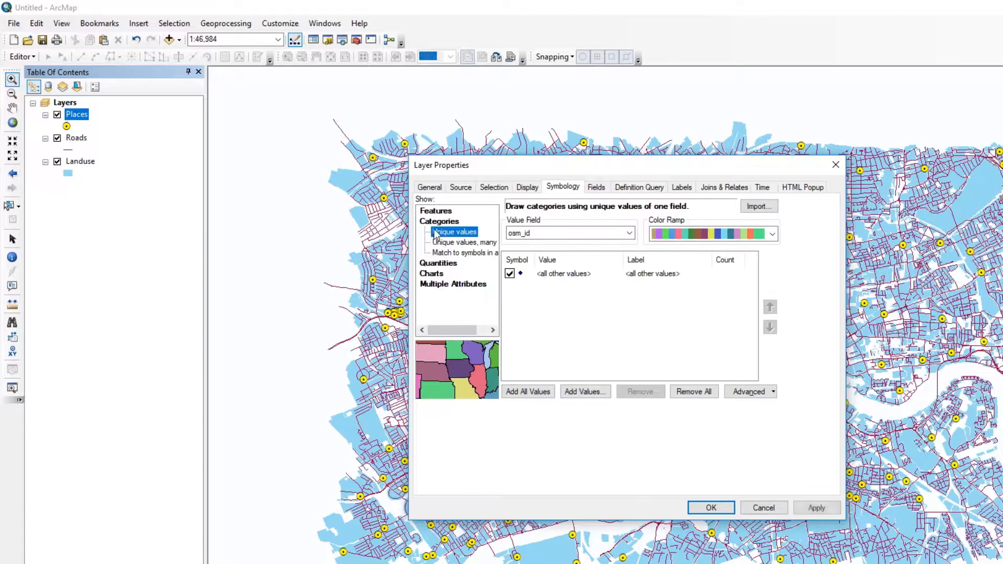
{"action": "left_click", "coordinate": [534, 236]}
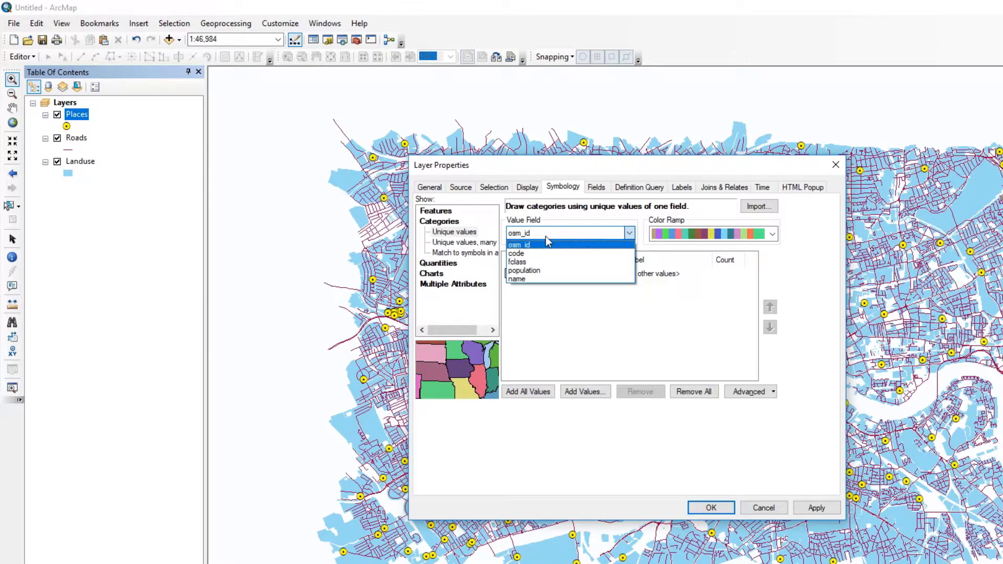
{"action": "left_click", "coordinate": [548, 237]}
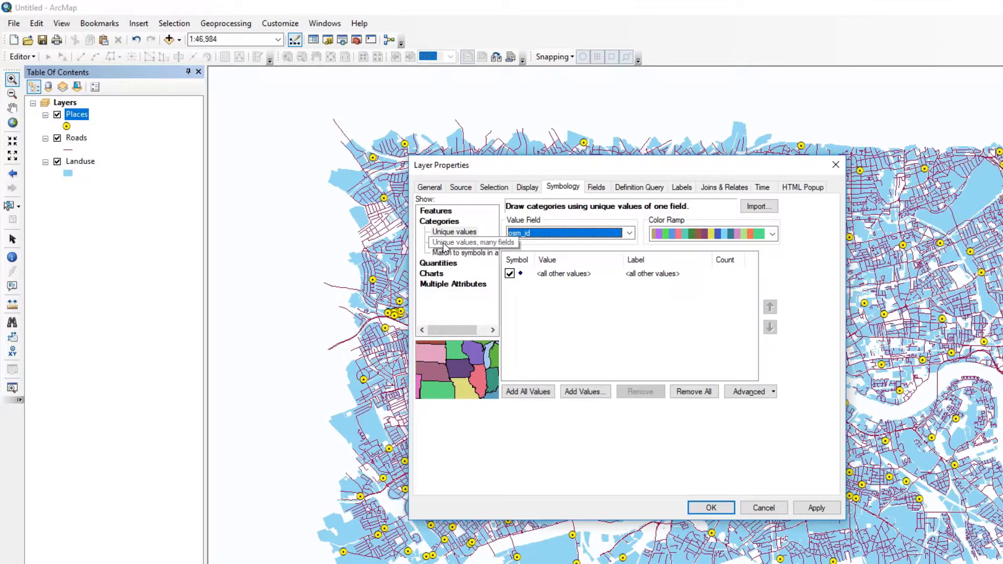
Step: Review the many-fields, graduated colors, pie chart and quantity by category options for Places, and close the properties without applying
{"action": "left_click", "coordinate": [464, 243]}
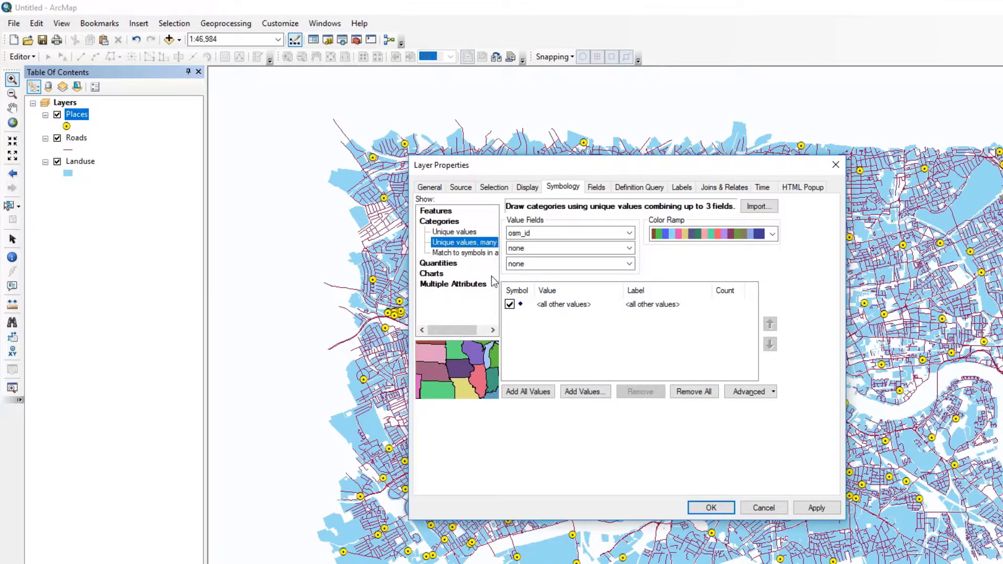
{"action": "left_click", "coordinate": [449, 263]}
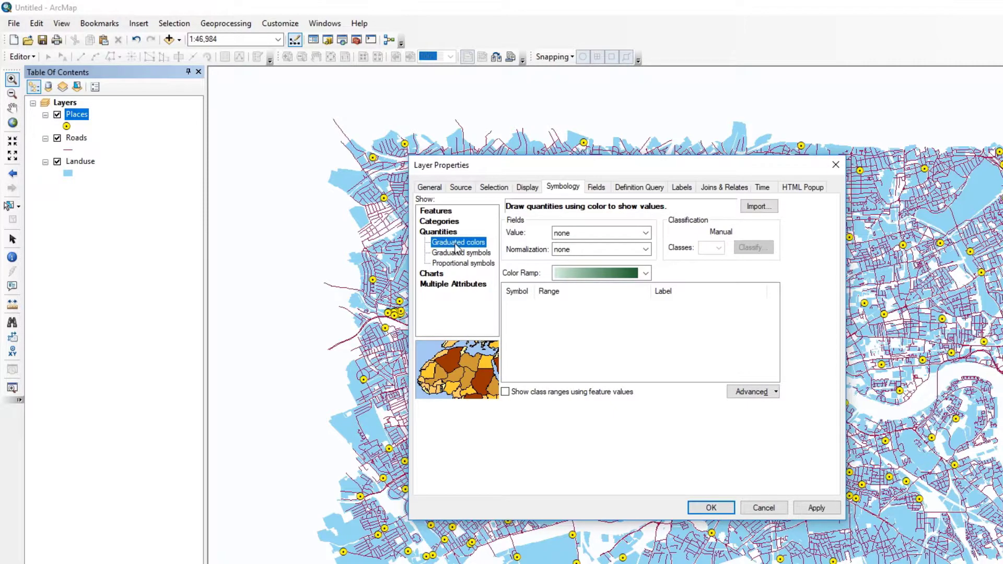
{"action": "left_click", "coordinate": [432, 274]}
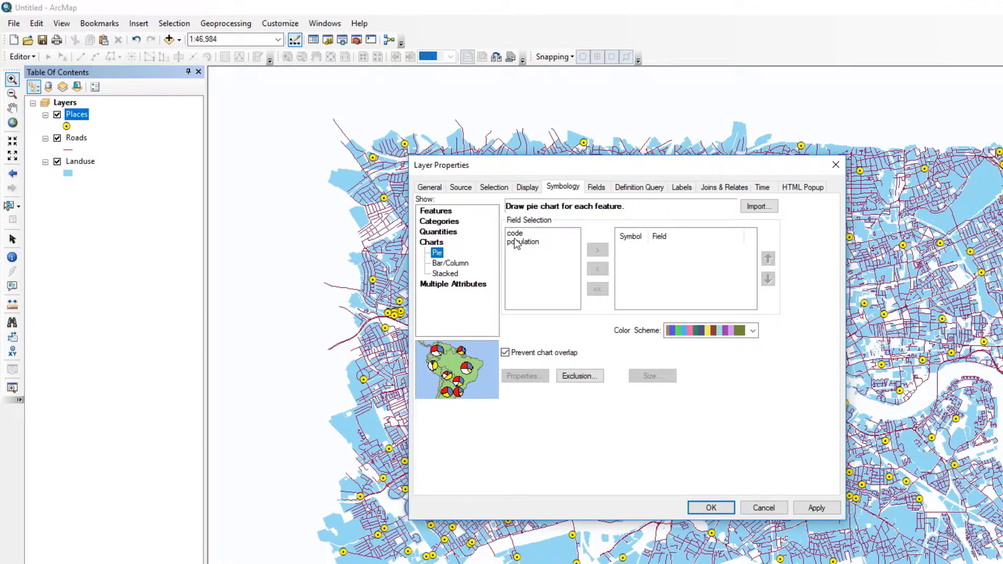
{"action": "left_click", "coordinate": [448, 283]}
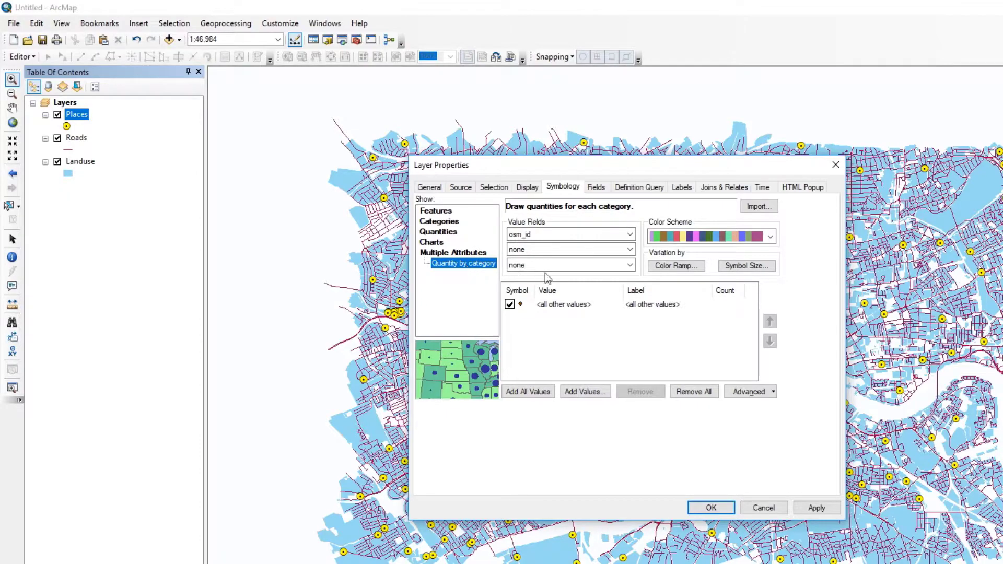
{"action": "left_click", "coordinate": [755, 508]}
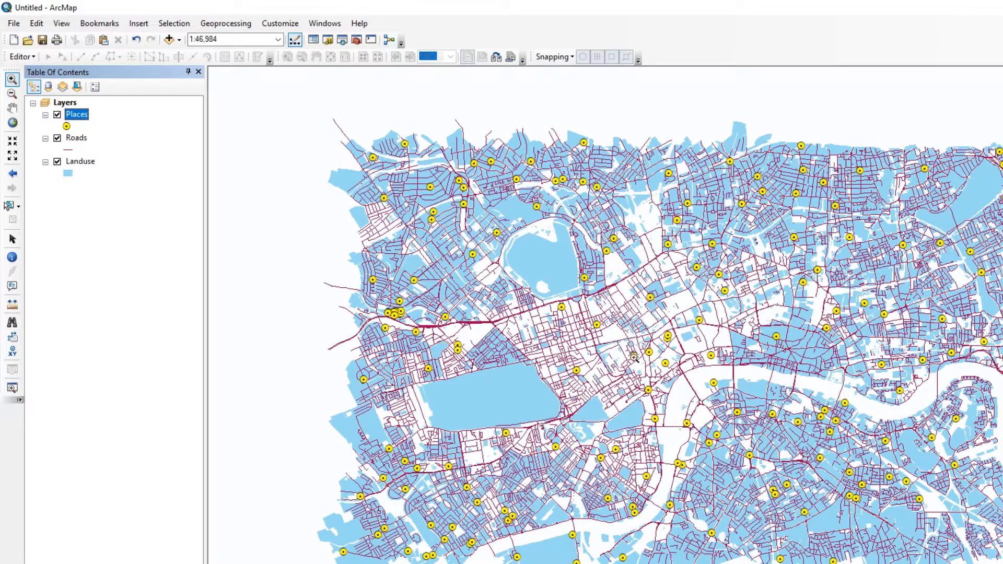
Step: Symbolize the Roads layer by unique values of the fclass field, adding all values and applying the result
{"action": "left_click", "coordinate": [76, 139]}
{"action": "left_click", "coordinate": [76, 138]}
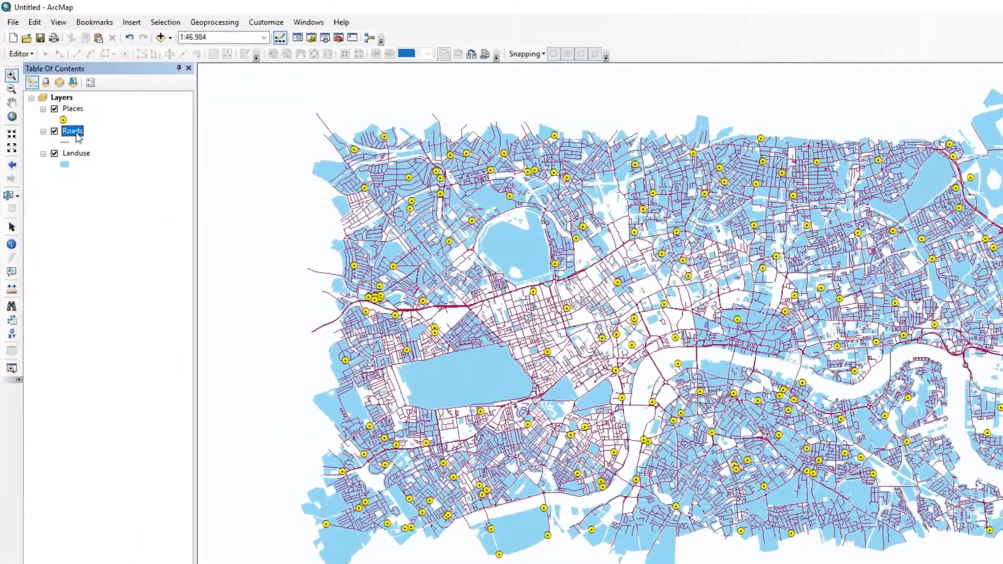
{"action": "right_click", "coordinate": [76, 138]}
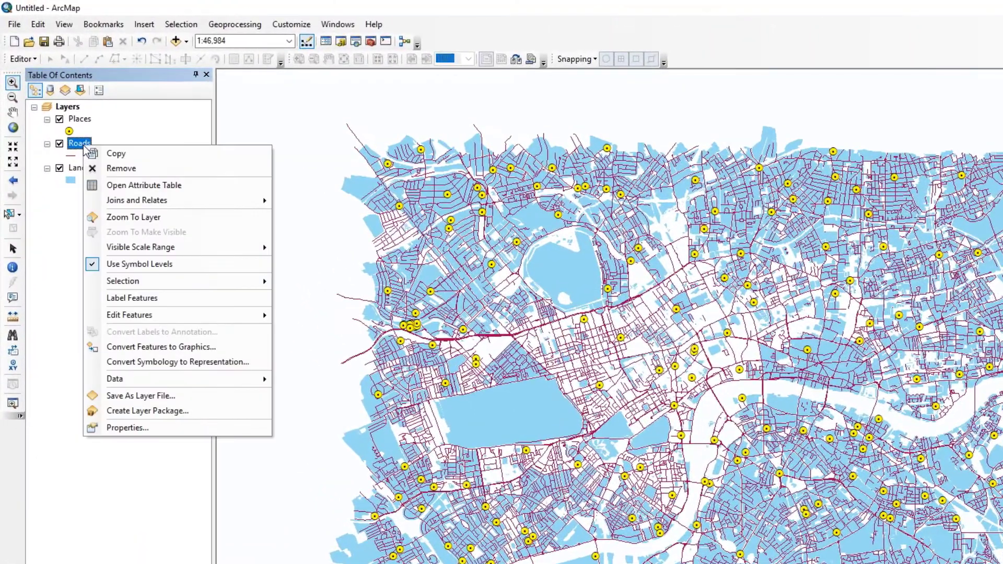
{"action": "left_click", "coordinate": [123, 427]}
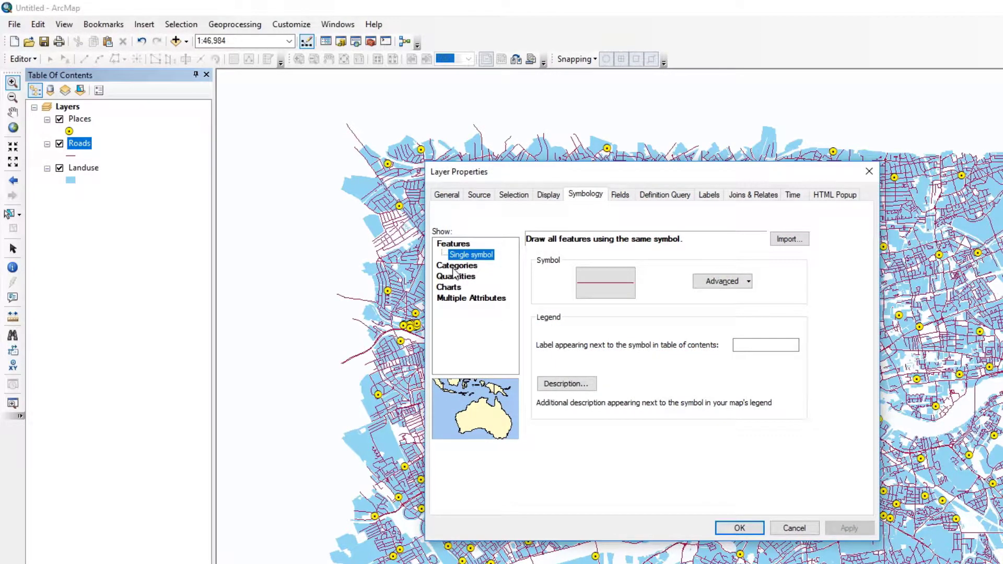
{"action": "left_click", "coordinate": [456, 265]}
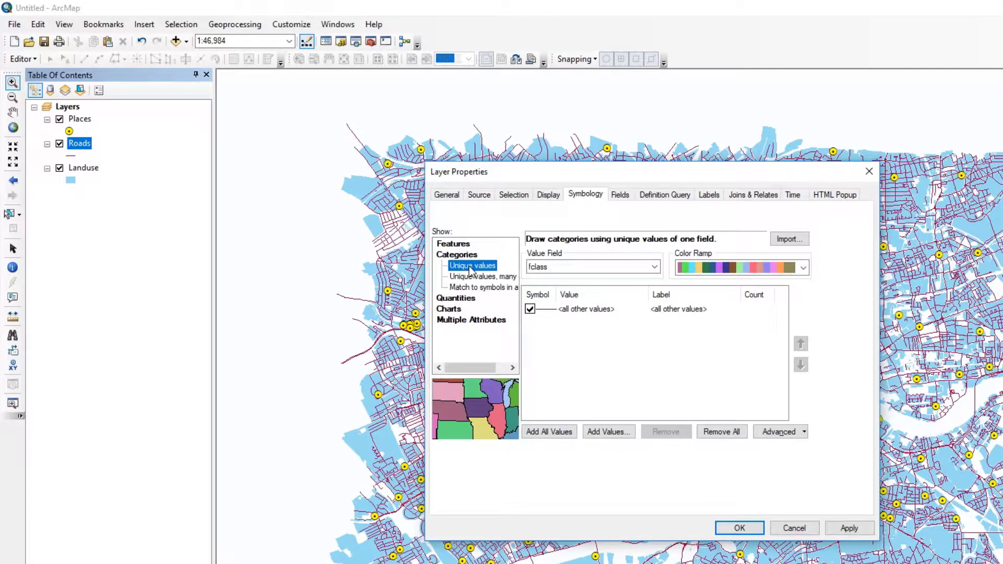
{"action": "left_click", "coordinate": [576, 269]}
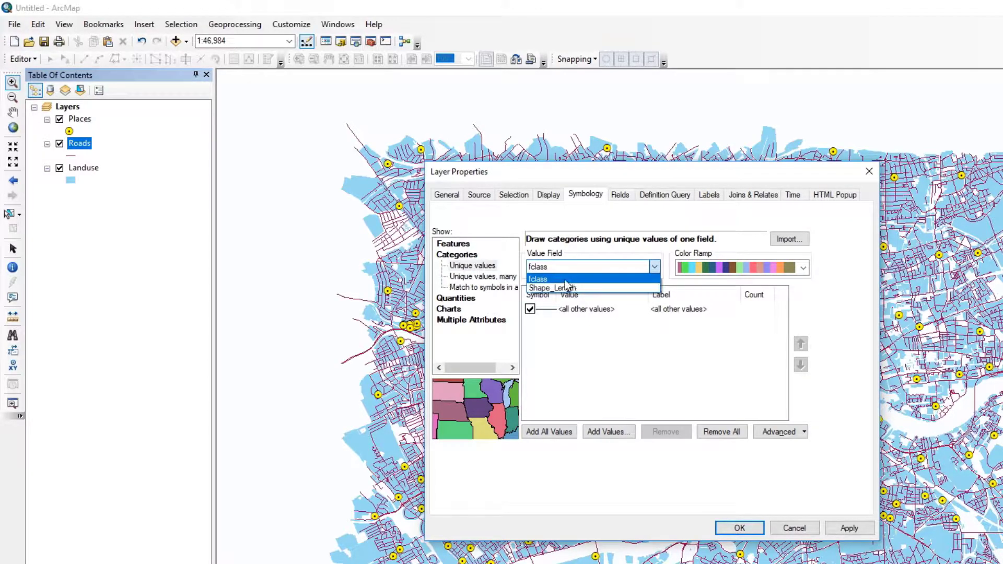
{"action": "left_click", "coordinate": [538, 280]}
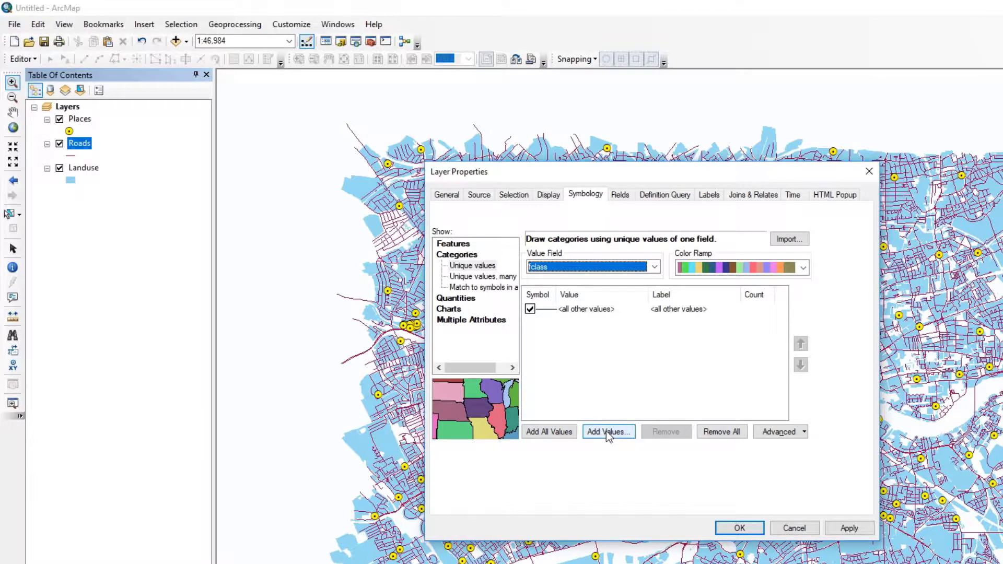
{"action": "left_click", "coordinate": [544, 431]}
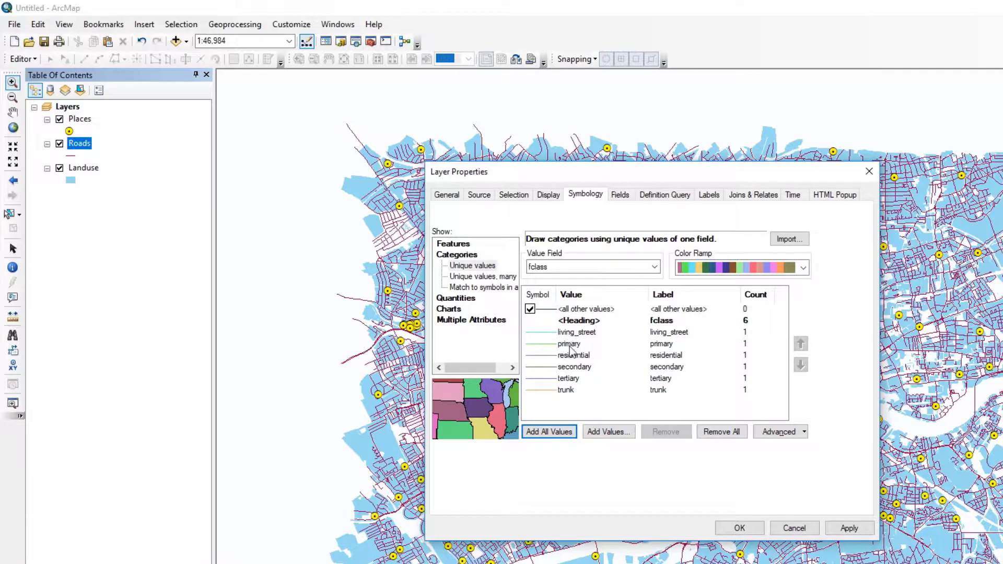
{"action": "left_click", "coordinate": [846, 528]}
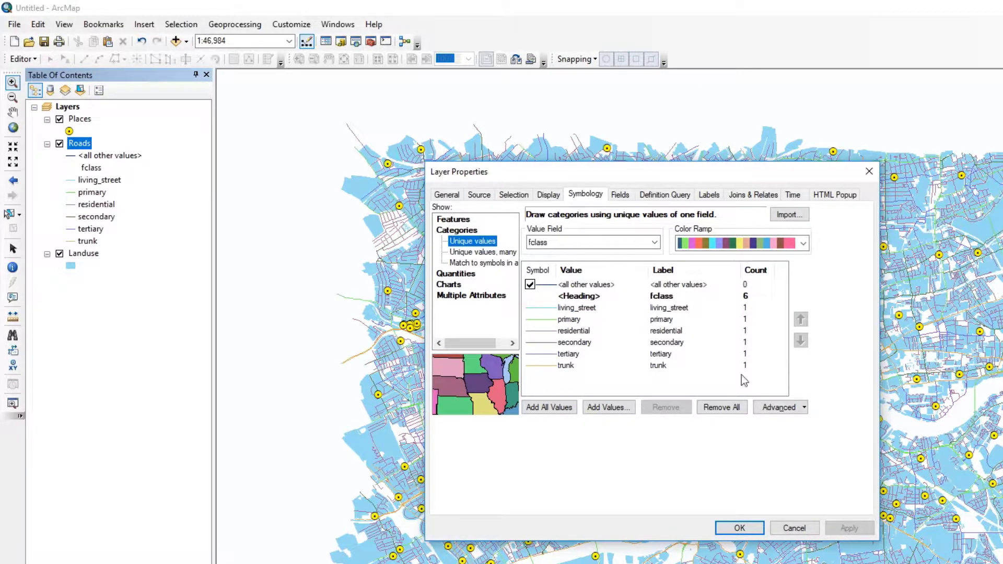
Step: Set the symbol of the primary road class to a red line with width 2
{"action": "left_click_drag", "start_coordinate": [645, 169], "coordinate": [452, 90]}
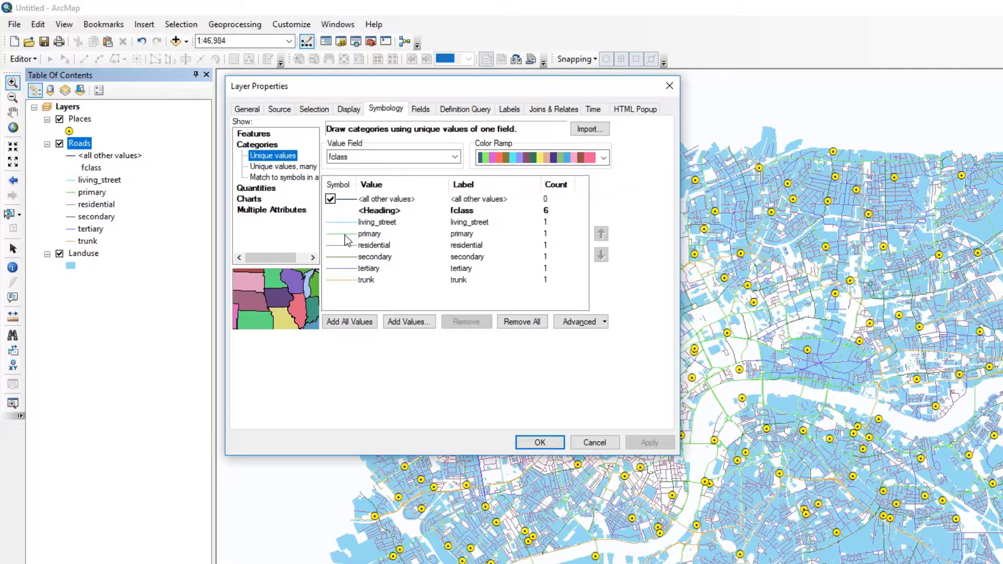
{"action": "double_click", "coordinate": [345, 235]}
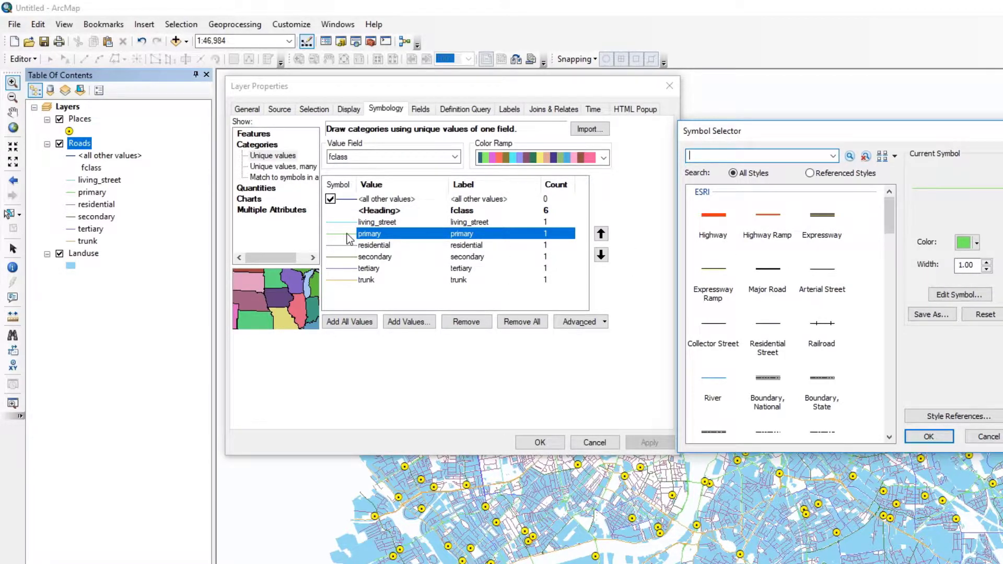
{"action": "left_click_drag", "start_coordinate": [974, 265], "coordinate": [953, 264]}
{"action": "type", "text": "2"}
{"action": "left_click", "coordinate": [976, 243]}
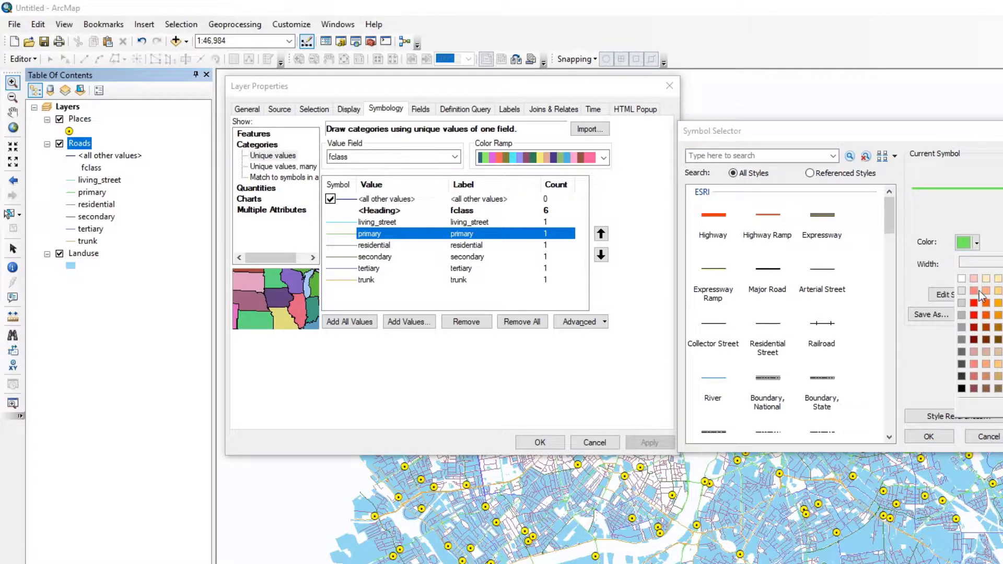
{"action": "left_click", "coordinate": [974, 302]}
{"action": "left_click", "coordinate": [930, 436]}
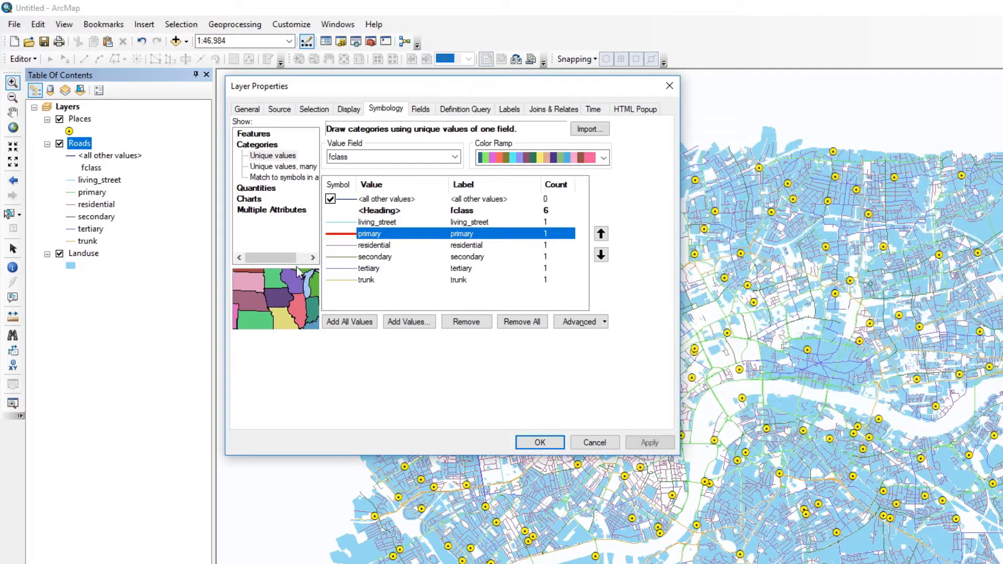
Step: Open the shared symbol properties for the living_street, secondary and trunk classes together, and cancel without changing them
{"action": "left_click", "coordinate": [372, 281], "text": "ctrl"}
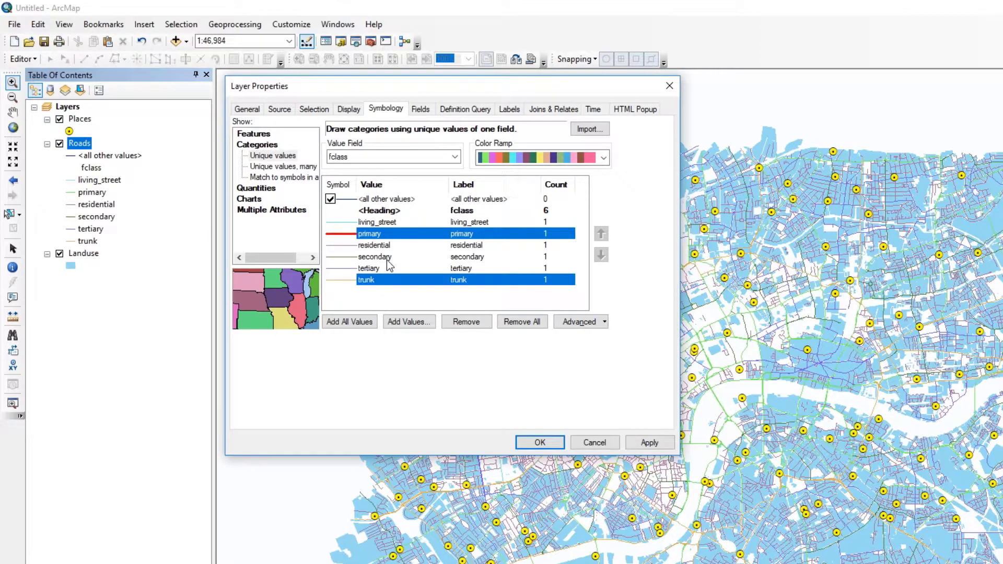
{"action": "left_click", "coordinate": [376, 296]}
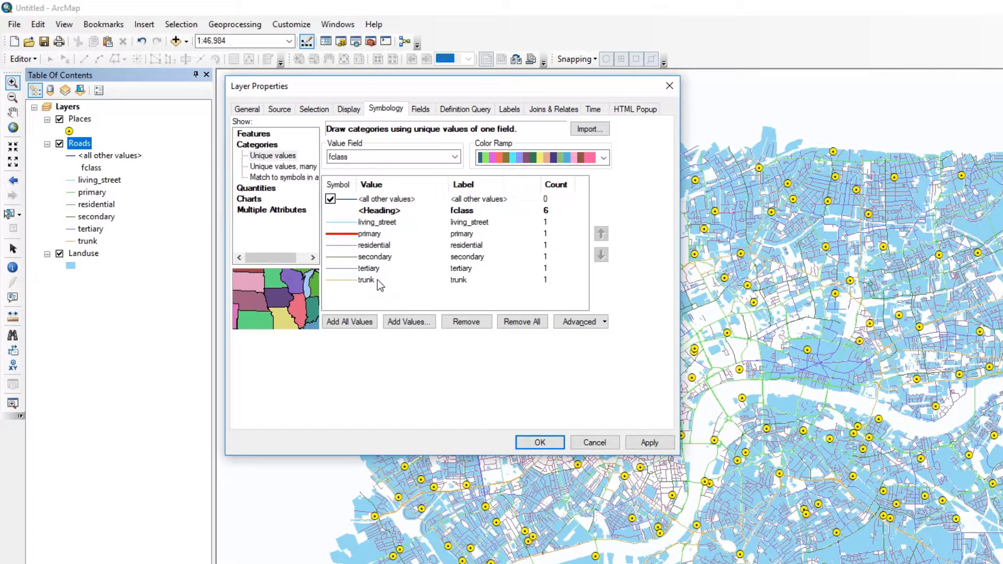
{"action": "left_click", "coordinate": [377, 280]}
{"action": "left_click", "coordinate": [381, 256], "text": "ctrl"}
{"action": "left_click", "coordinate": [384, 223], "text": "ctrl"}
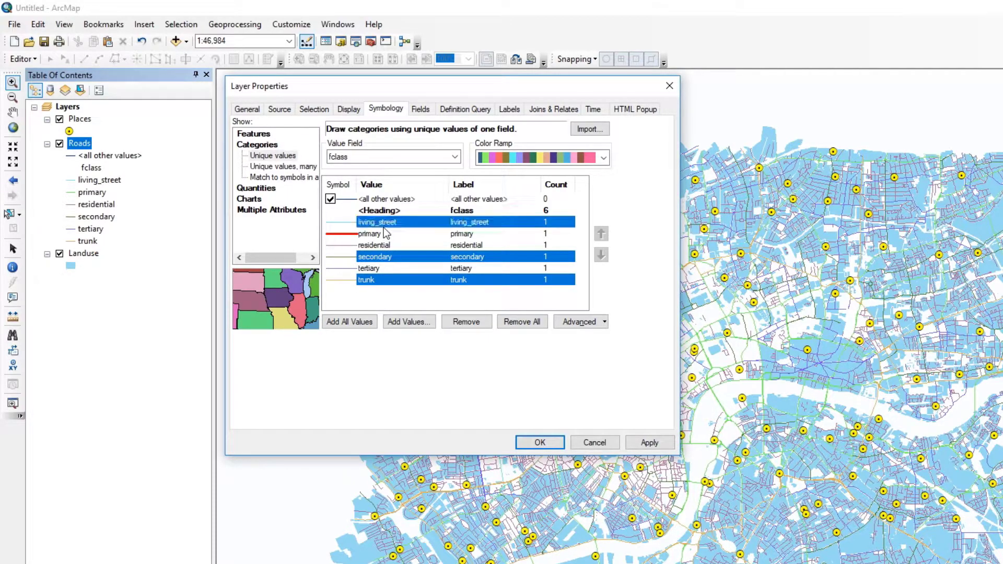
{"action": "right_click", "coordinate": [390, 221]}
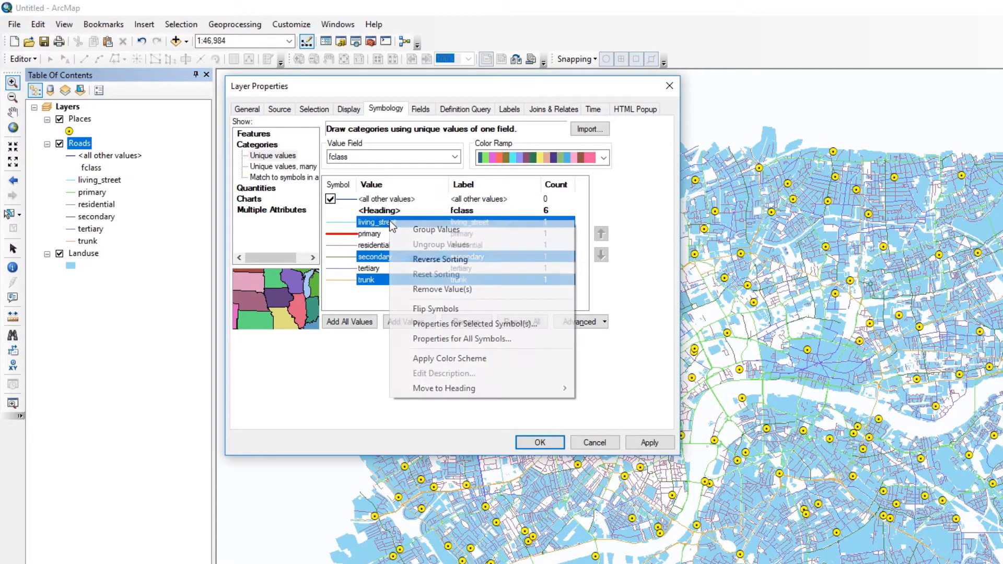
{"action": "left_click", "coordinate": [468, 327]}
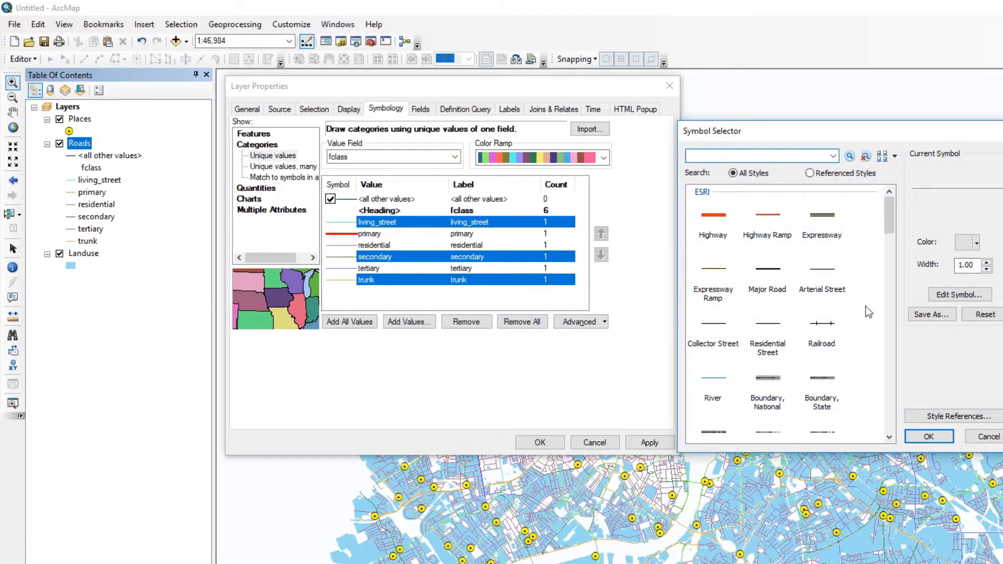
{"action": "left_click", "coordinate": [987, 436]}
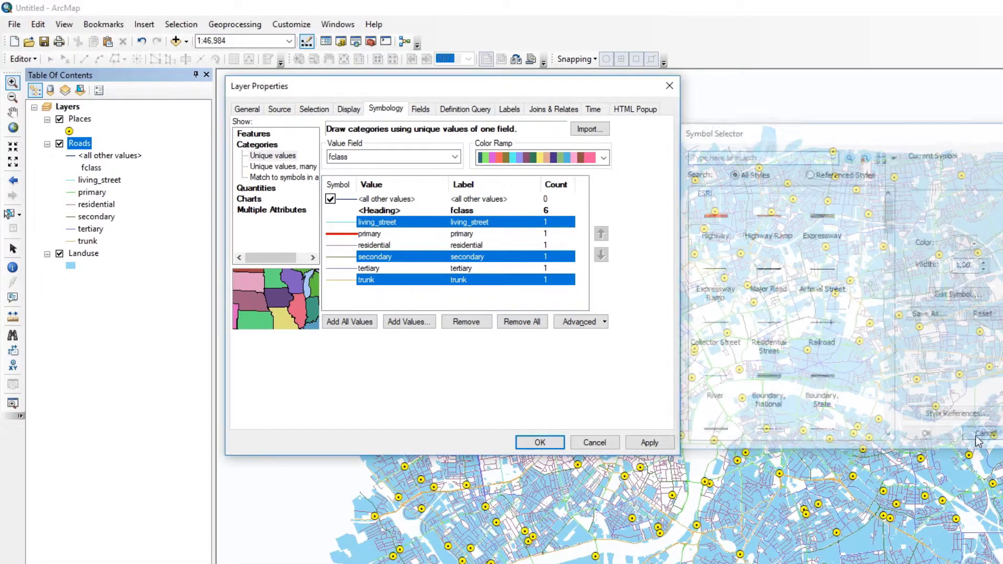
{"action": "left_click", "coordinate": [355, 294]}
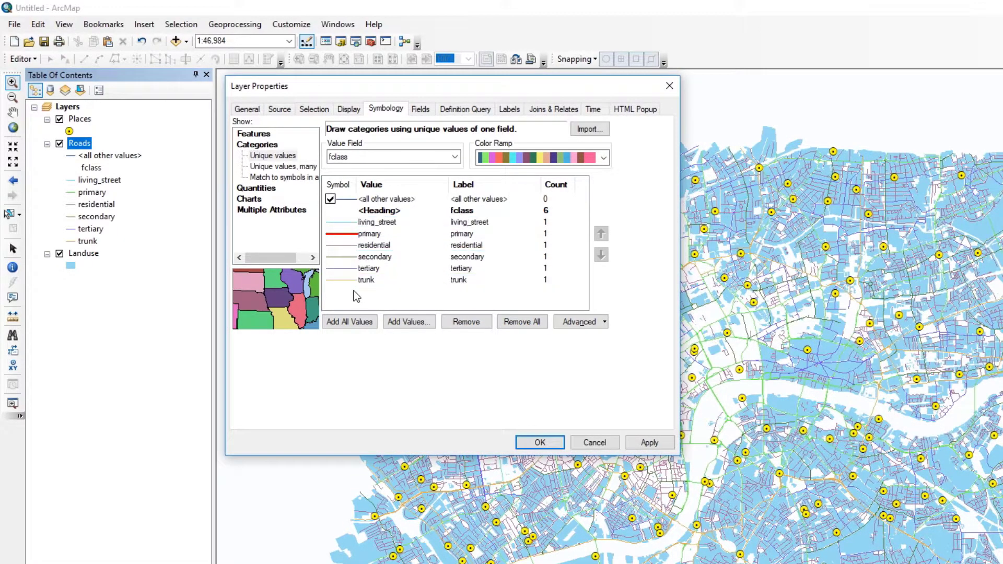
{"action": "right_click", "coordinate": [344, 190]}
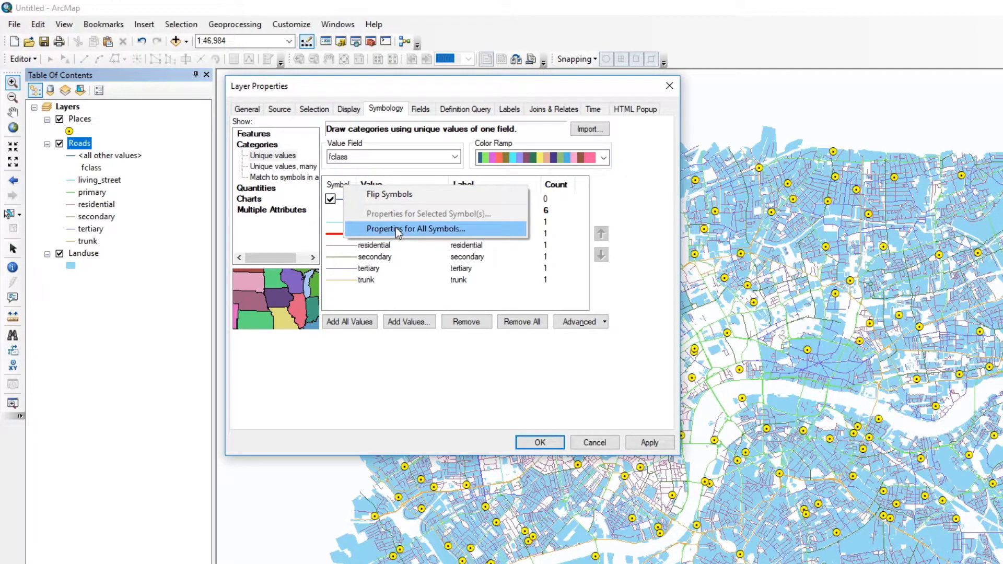
{"action": "right_click", "coordinate": [335, 184]}
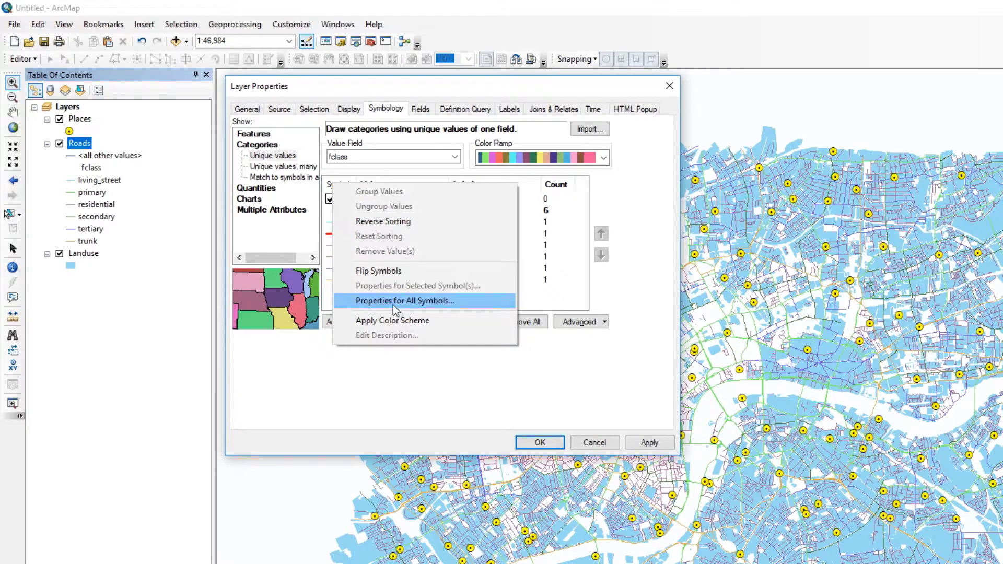
{"action": "left_click", "coordinate": [570, 302]}
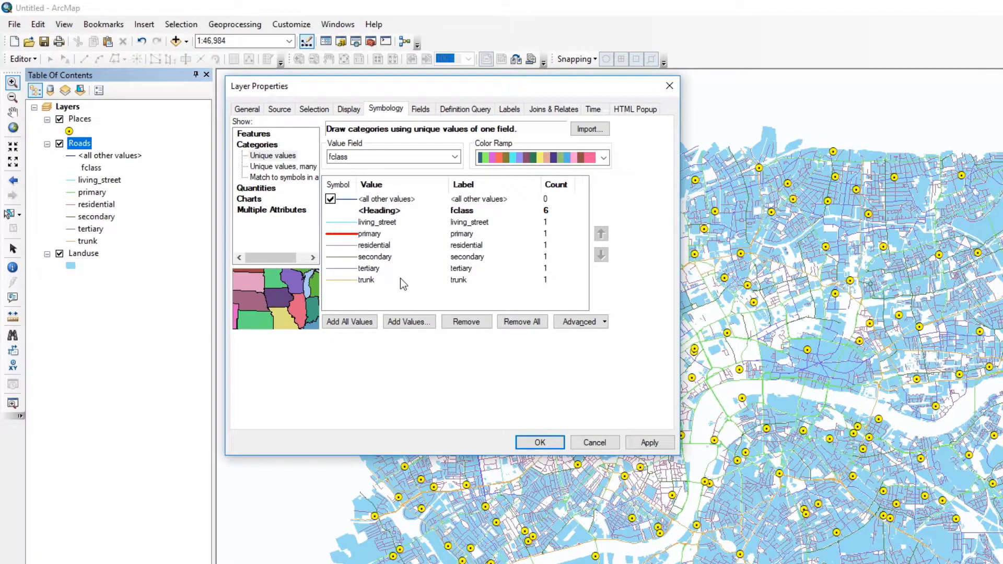
{"action": "right_click", "coordinate": [400, 280]}
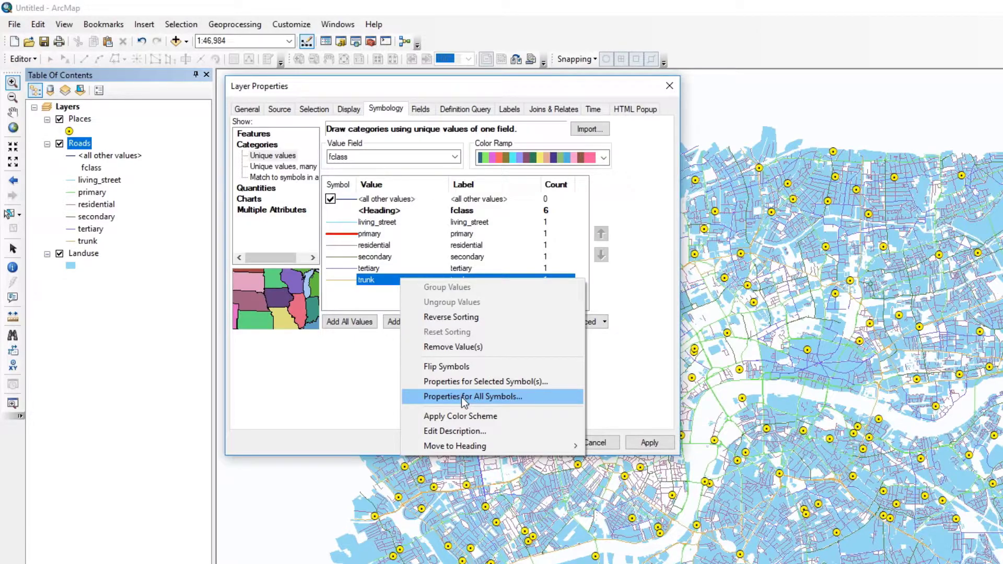
{"action": "left_click", "coordinate": [338, 288]}
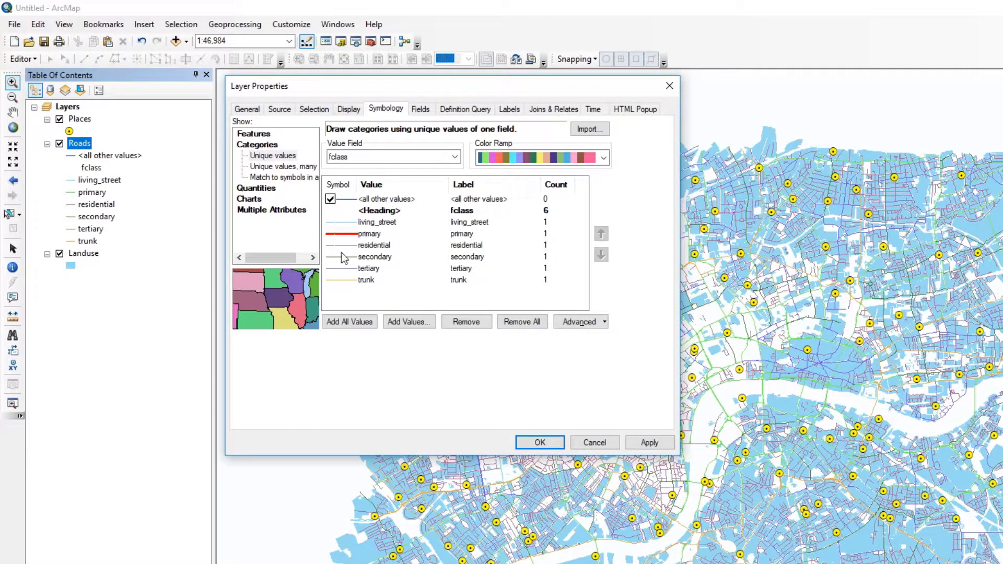
Step: Set the symbol of the trunk road class to a dark gray line with width 2, and accept the Roads layer properties
{"action": "double_click", "coordinate": [337, 281]}
{"action": "double_click", "coordinate": [965, 265]}
{"action": "type", "text": "2"}
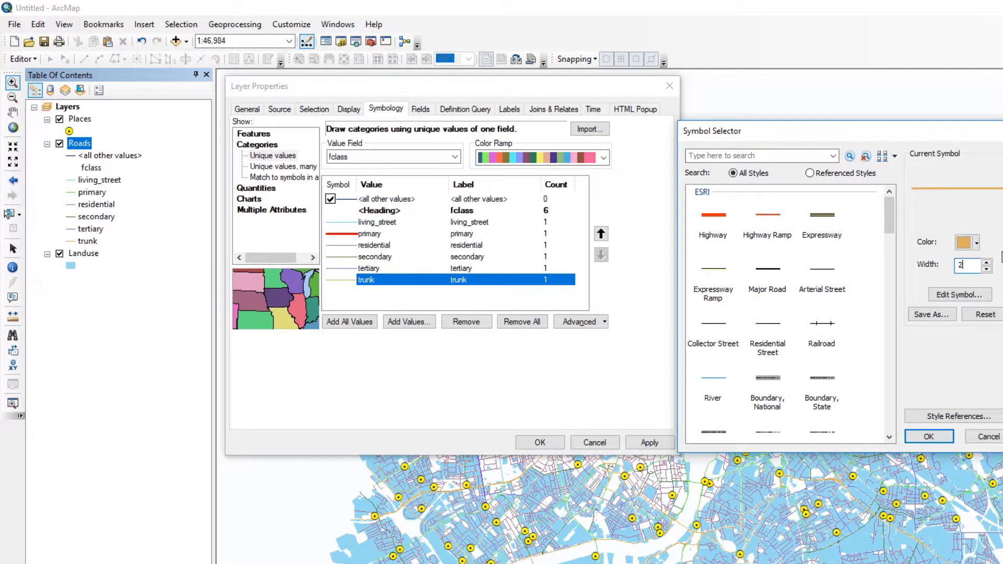
{"action": "left_click", "coordinate": [976, 243]}
{"action": "left_click", "coordinate": [961, 388]}
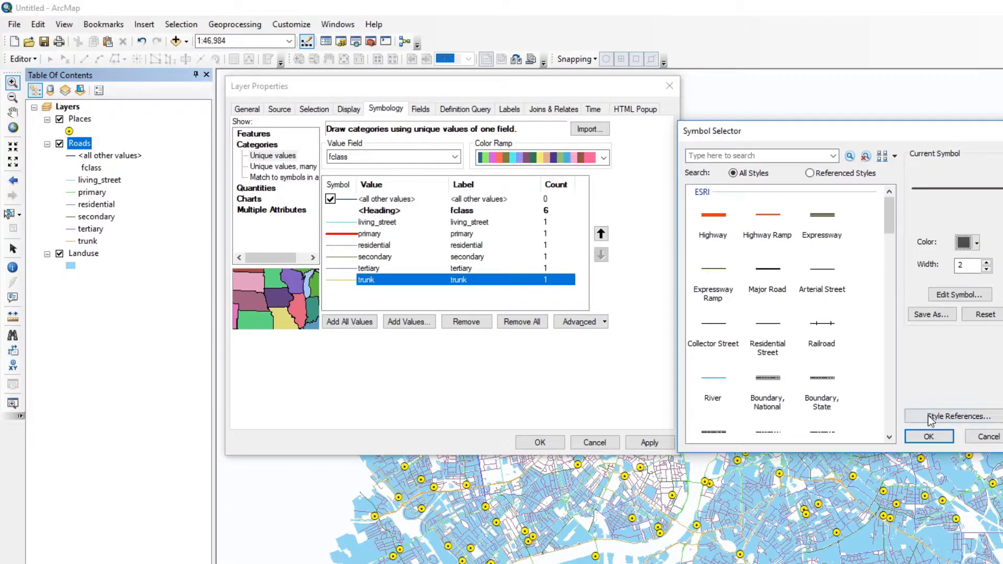
{"action": "left_click", "coordinate": [928, 437]}
{"action": "left_click", "coordinate": [534, 444]}
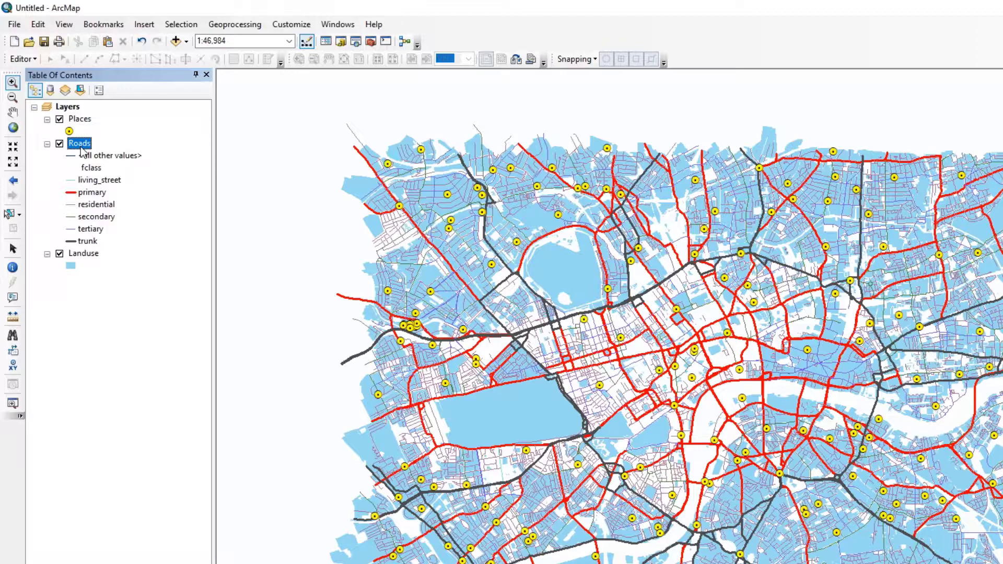
Step: Turn off symbol levels for the Roads layer to compare how the road classes overlap, and turn them back on
{"action": "left_click", "coordinate": [92, 193]}
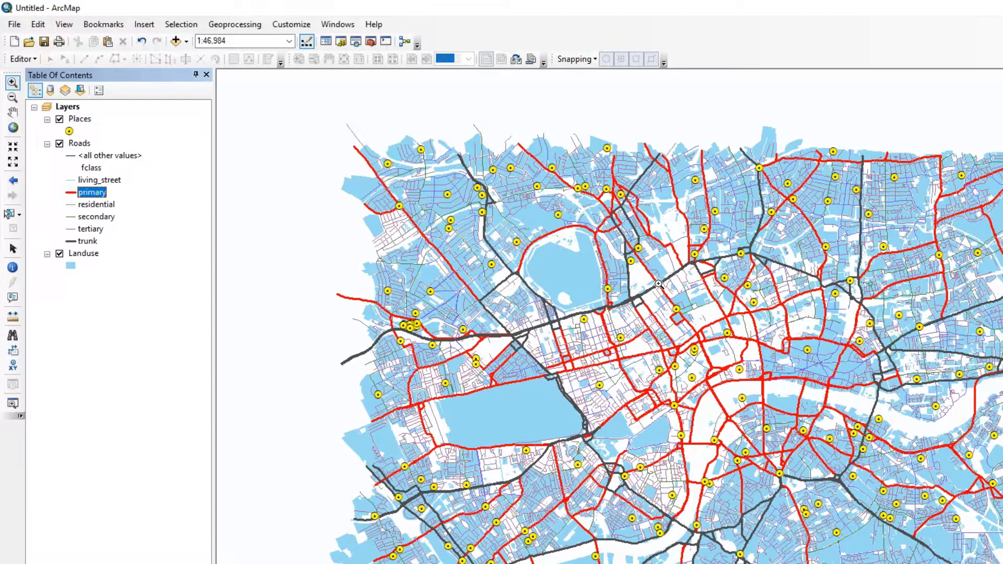
{"action": "right_click", "coordinate": [81, 143]}
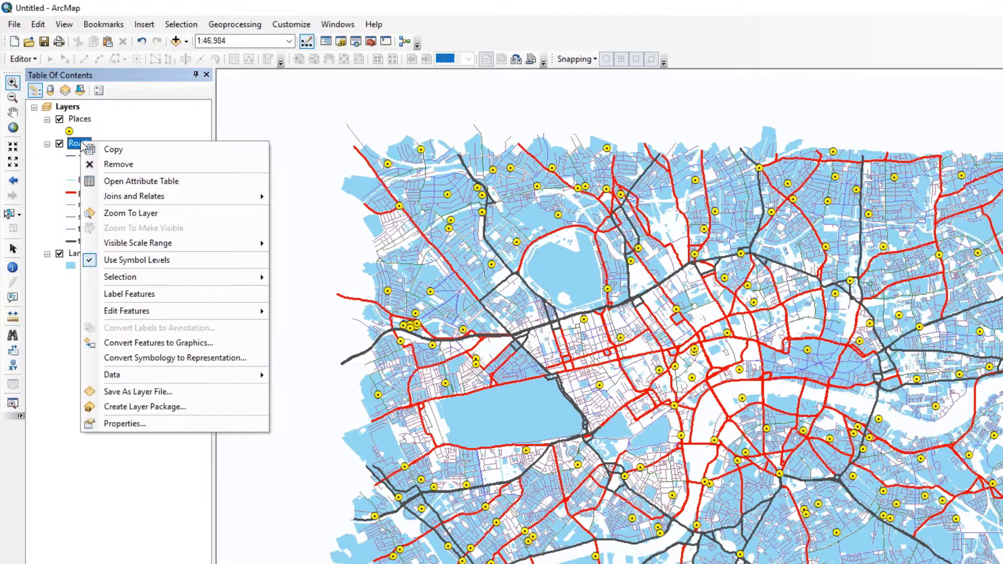
{"action": "left_click", "coordinate": [142, 261]}
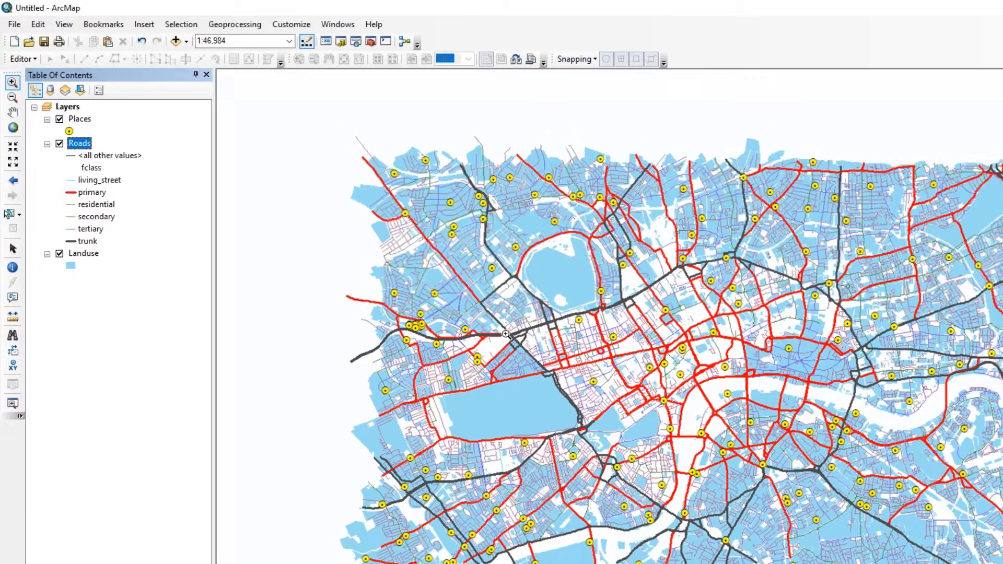
{"action": "scroll", "coordinate": [506, 335], "scroll_direction": "up", "scroll_amount": 4}
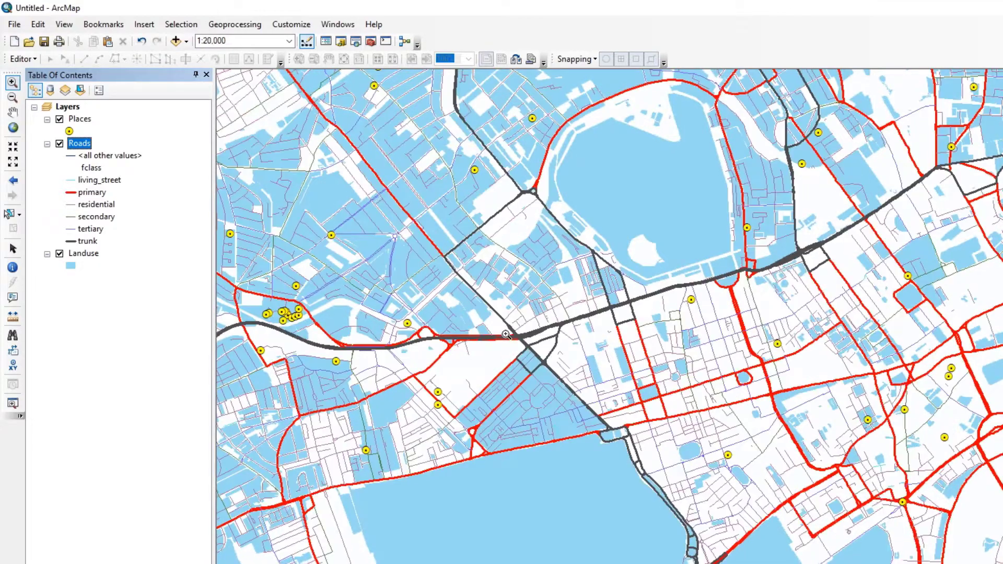
{"action": "right_click", "coordinate": [77, 146]}
{"action": "left_click", "coordinate": [126, 268]}
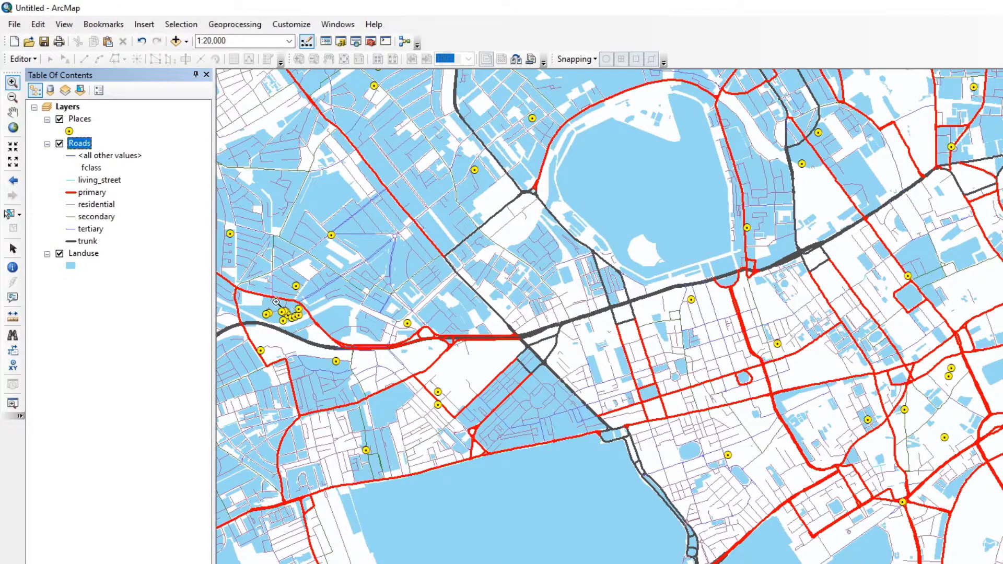
Step: Examine the drawing order of the primary and trunk roads where they overlap on the map
{"action": "left_click", "coordinate": [92, 192]}
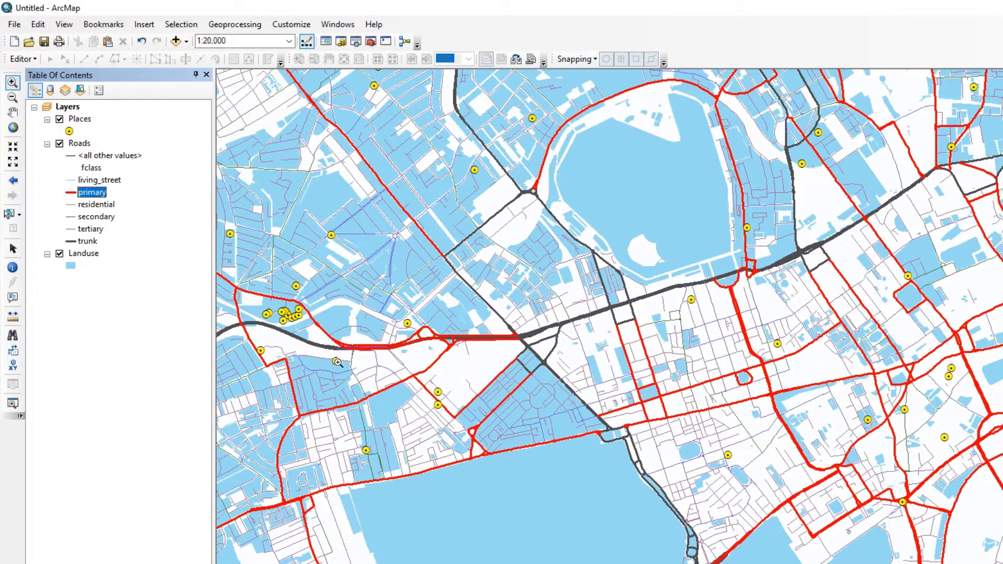
{"action": "left_click", "coordinate": [88, 241]}
{"action": "scroll", "coordinate": [569, 357], "scroll_direction": "up", "scroll_amount": 2}
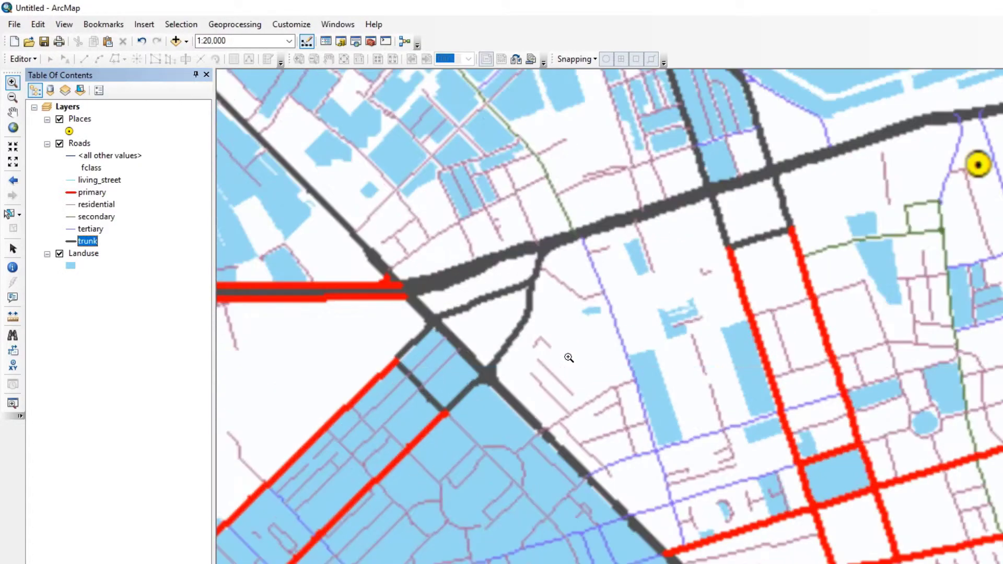
{"action": "scroll", "coordinate": [568, 358], "scroll_direction": "down", "scroll_amount": 1}
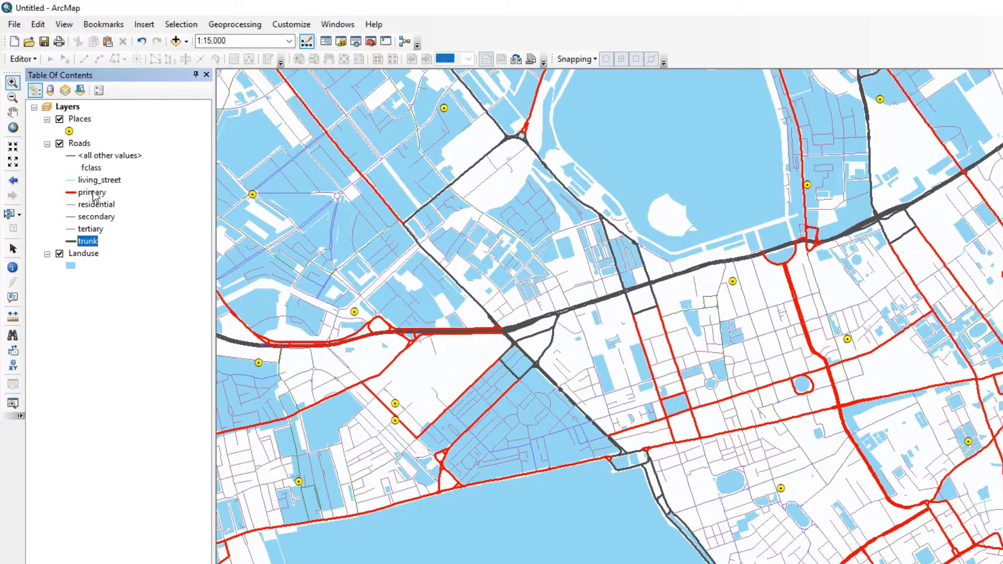
Step: Move the primary class down to the end of the Roads class list and apply the new drawing order
{"action": "left_click", "coordinate": [79, 144]}
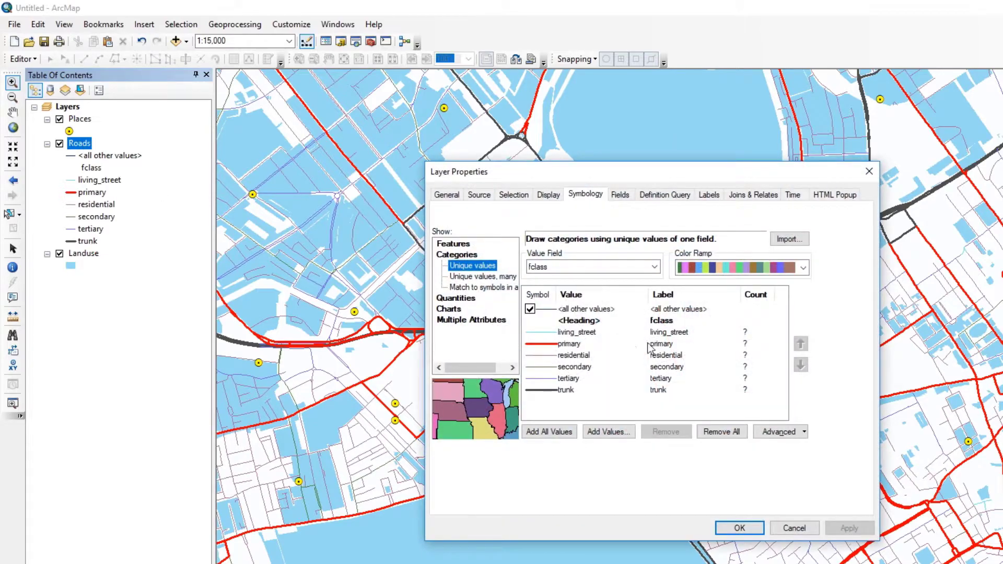
{"action": "left_click", "coordinate": [577, 345]}
{"action": "left_click", "coordinate": [800, 365]}
{"action": "left_click", "coordinate": [800, 365]}
{"action": "left_click", "coordinate": [801, 365]}
{"action": "left_click", "coordinate": [800, 365]}
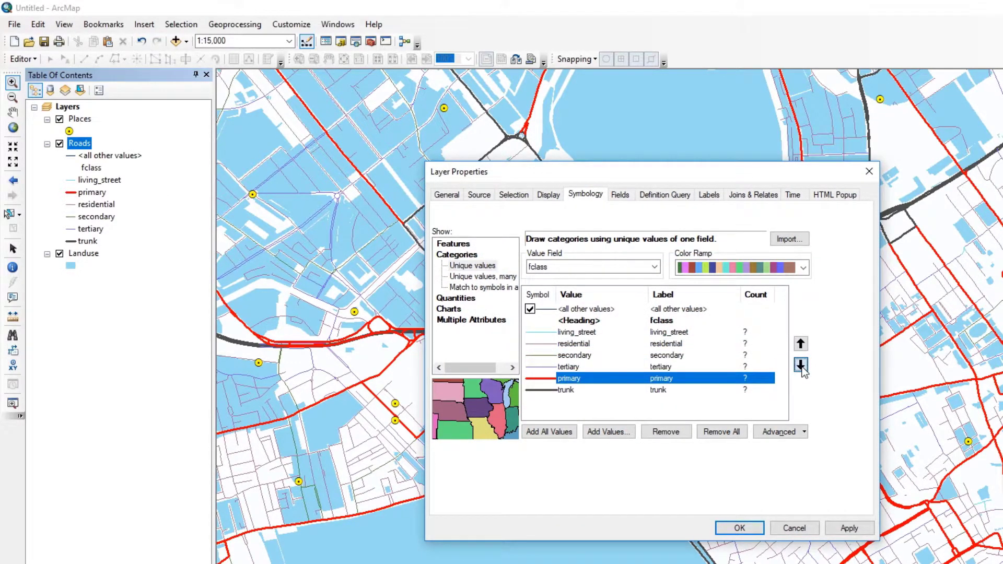
{"action": "left_click", "coordinate": [856, 530]}
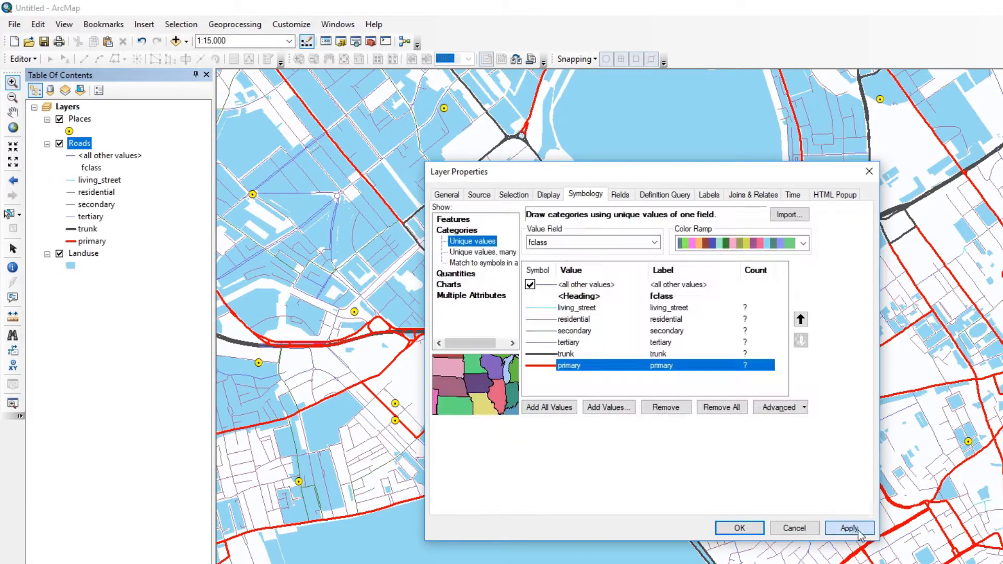
Step: Move the primary class to the start of the Roads class list, accept the layer properties, and zoom to the Roads layer
{"action": "left_click_drag", "start_coordinate": [712, 171], "coordinate": [762, 229]}
{"action": "left_click", "coordinate": [637, 419]}
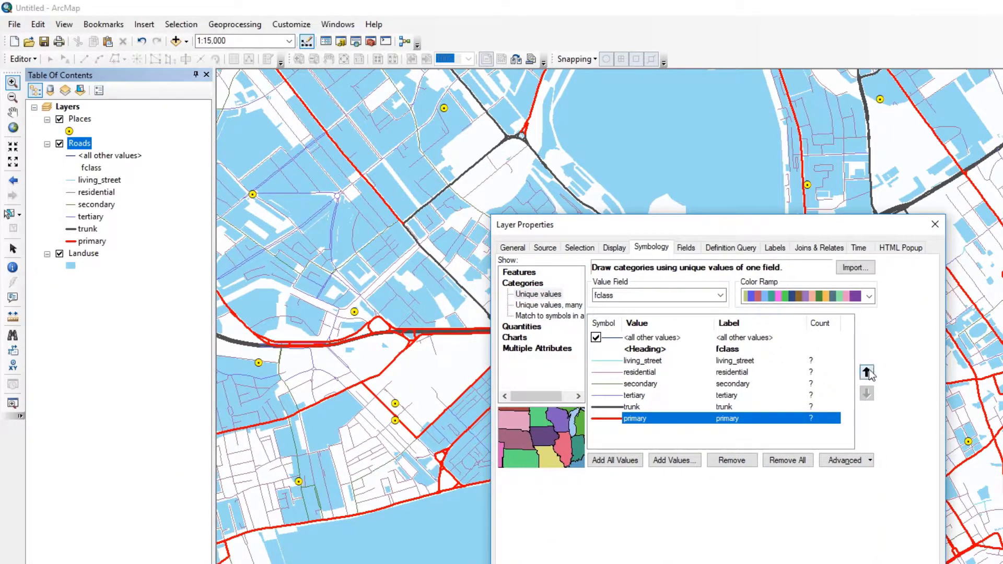
{"action": "left_click", "coordinate": [867, 372]}
{"action": "left_click", "coordinate": [866, 372]}
{"action": "left_click", "coordinate": [867, 371]}
{"action": "left_click", "coordinate": [866, 372]}
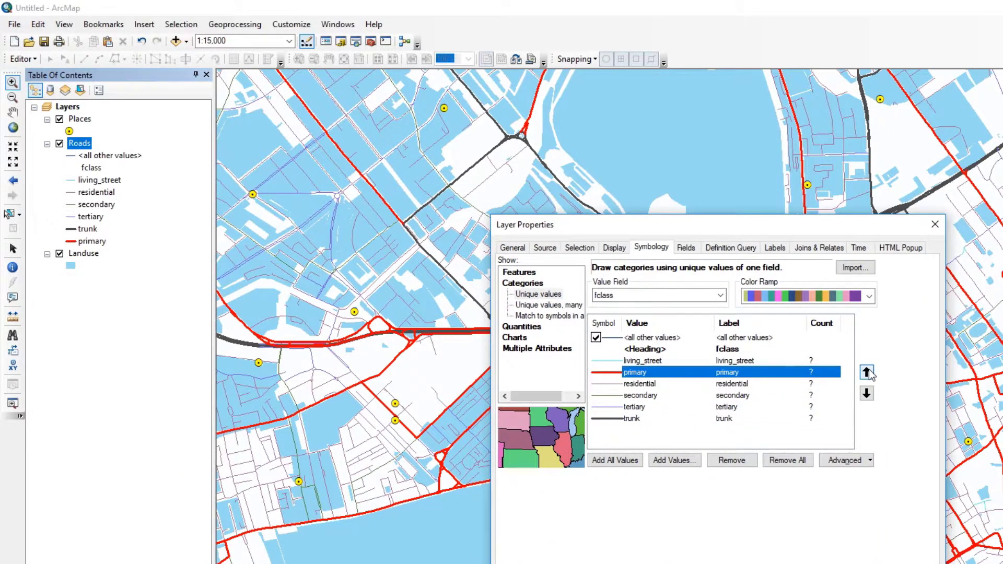
{"action": "left_click", "coordinate": [867, 372]}
{"action": "key", "text": "Return"}
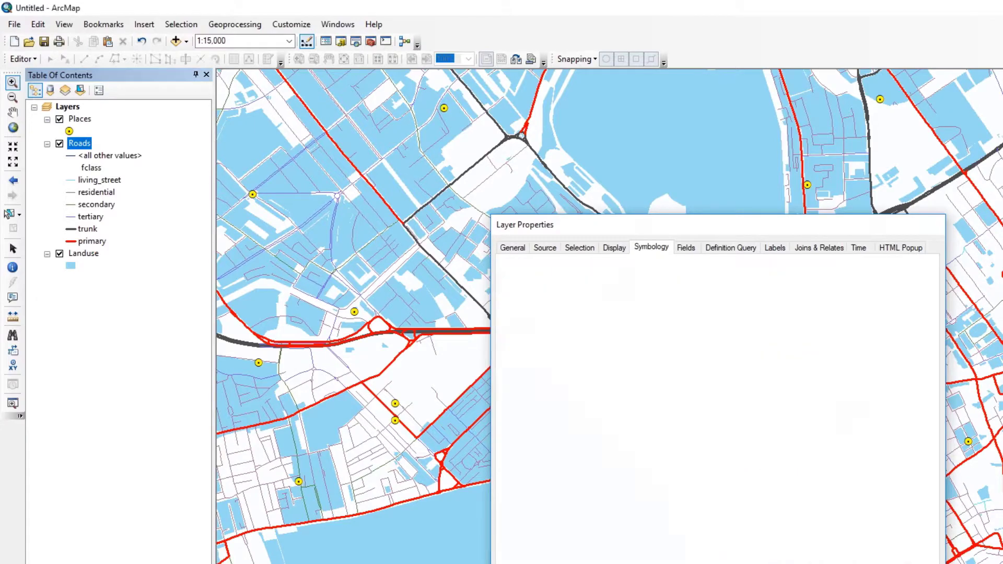
{"action": "right_click", "coordinate": [79, 143]}
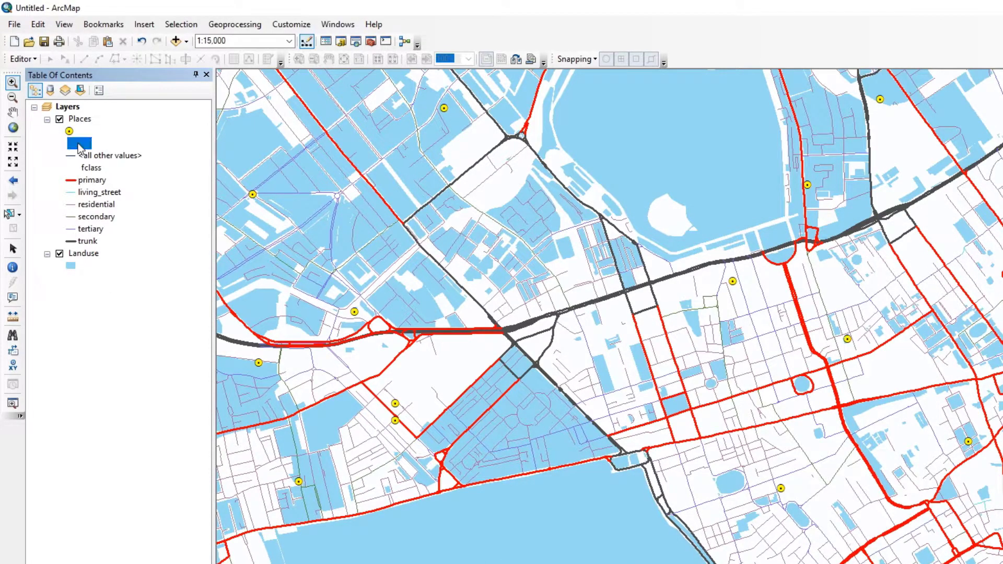
{"action": "left_click", "coordinate": [133, 218]}
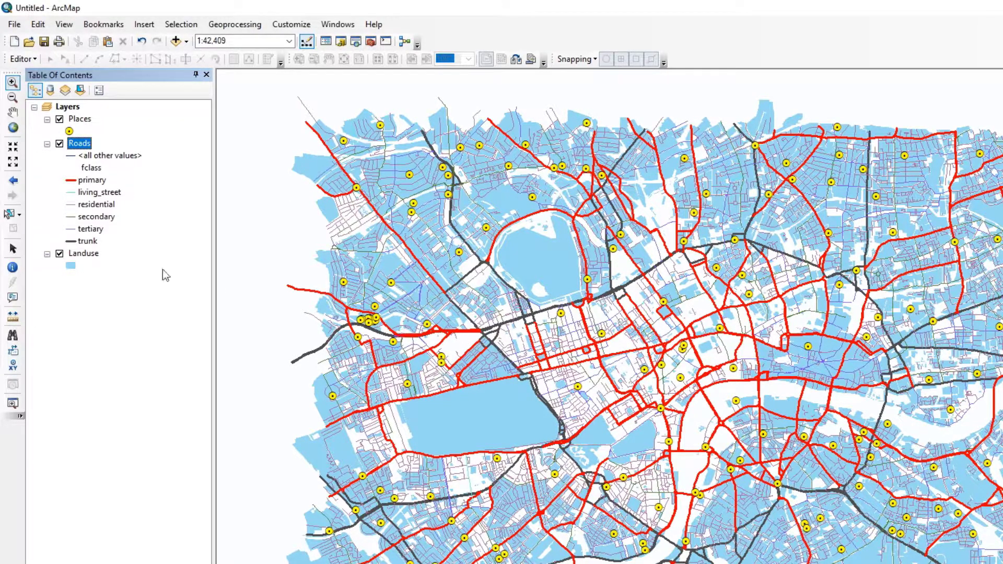
Step: Set the Landuse layer's symbology to unique values categories based on the fclass field
{"action": "left_click", "coordinate": [92, 242]}
{"action": "left_click", "coordinate": [86, 255]}
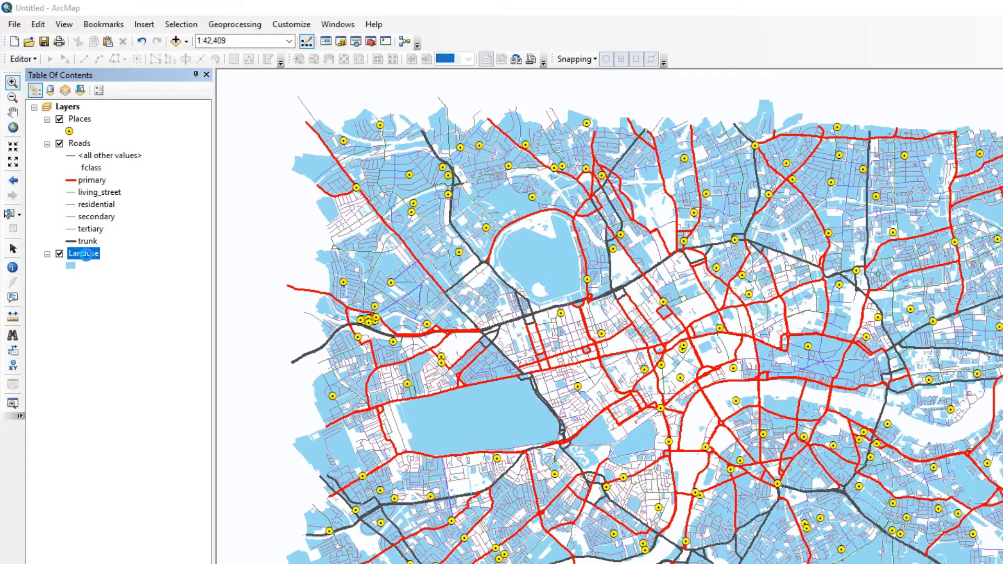
{"action": "double_click", "coordinate": [86, 255]}
{"action": "left_click", "coordinate": [585, 195]}
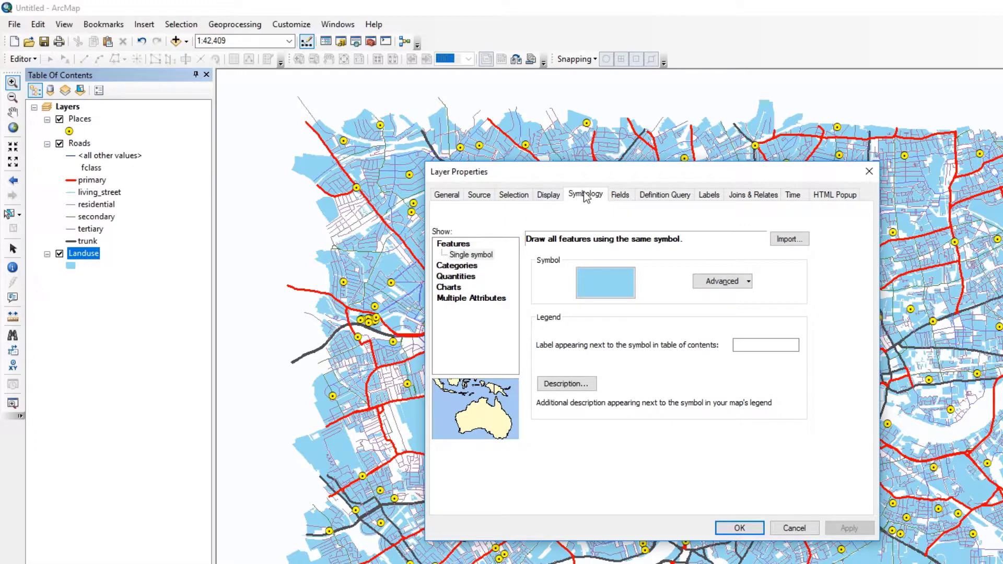
{"action": "left_click", "coordinate": [458, 266]}
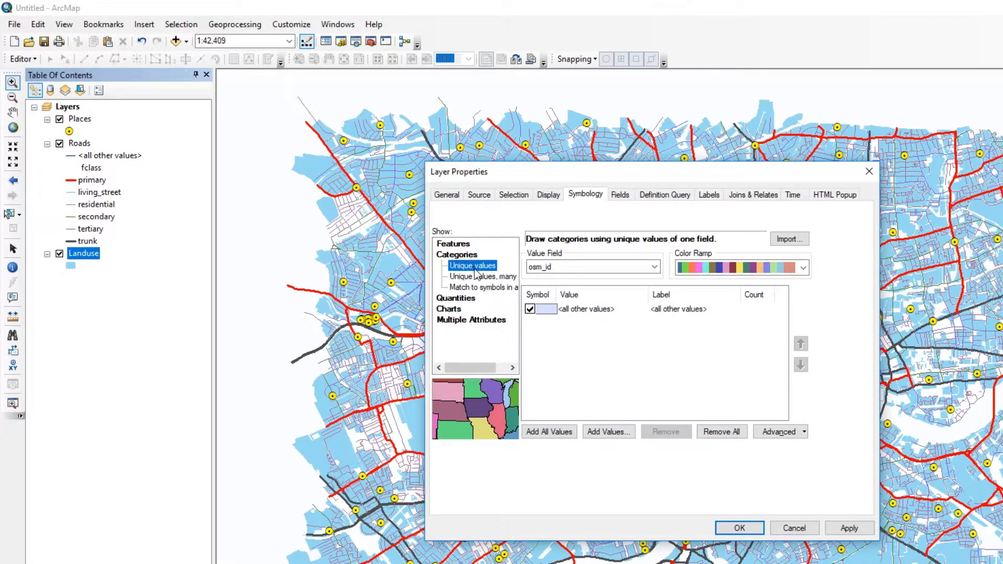
{"action": "left_click", "coordinate": [559, 265]}
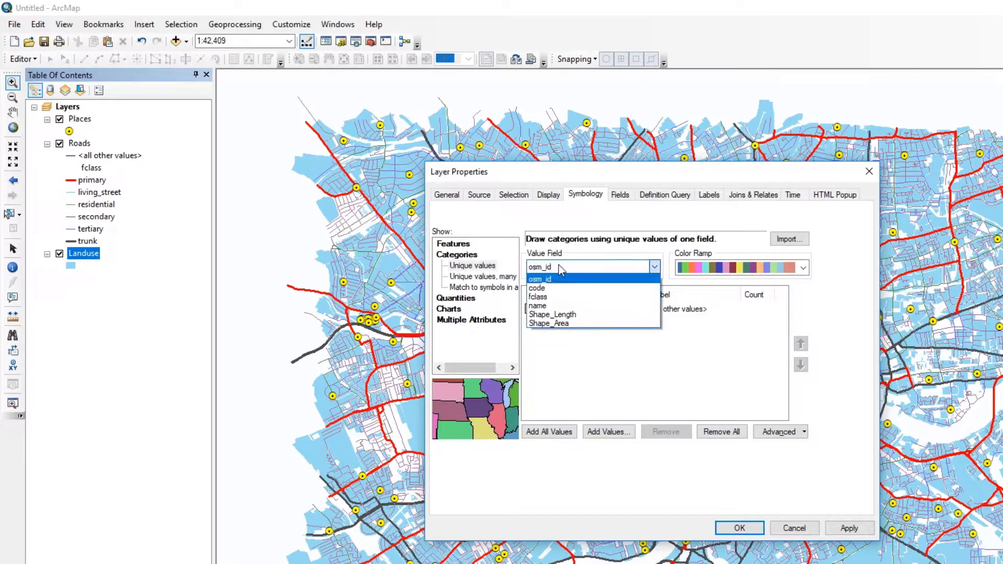
{"action": "left_click", "coordinate": [551, 297]}
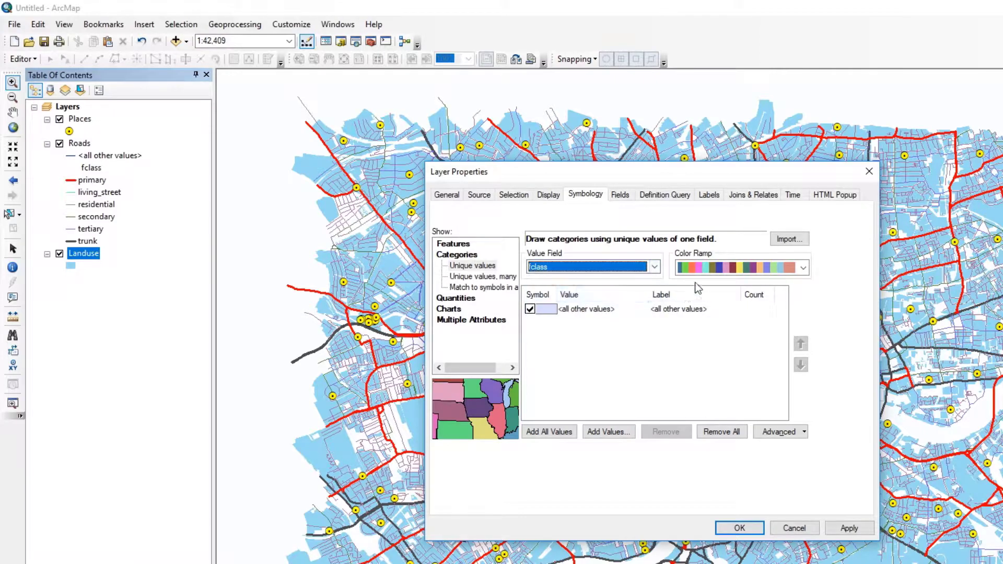
Step: Add all fclass values as classes of the Landuse layer and apply the classification to the map
{"action": "left_click", "coordinate": [695, 270]}
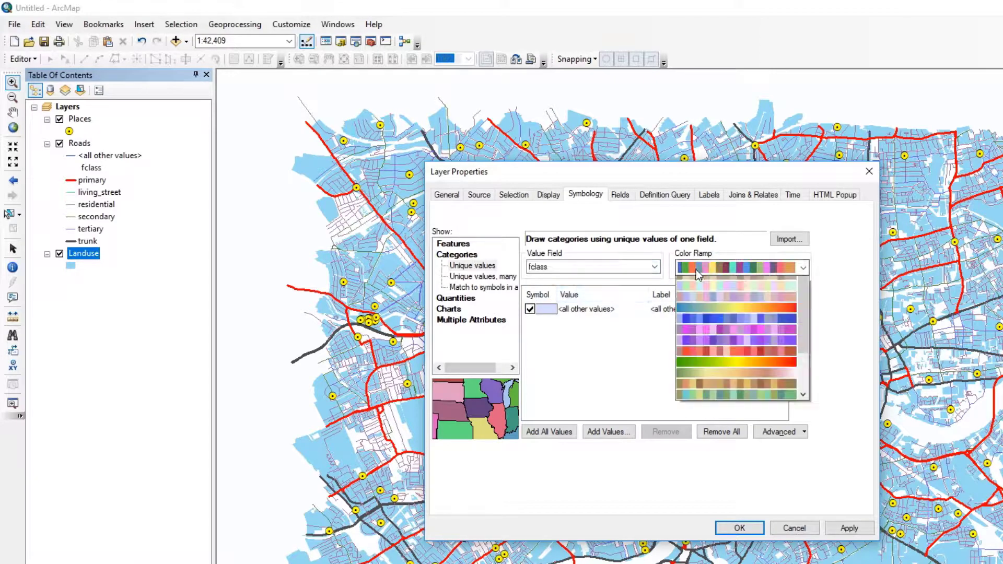
{"action": "left_click", "coordinate": [713, 166]}
{"action": "left_click_drag", "start_coordinate": [705, 179], "coordinate": [453, 126]}
{"action": "scroll", "coordinate": [468, 218], "scroll_direction": "down", "scroll_amount": 1}
{"action": "scroll", "coordinate": [467, 218], "scroll_direction": "down", "scroll_amount": 1}
{"action": "left_click", "coordinate": [598, 476]}
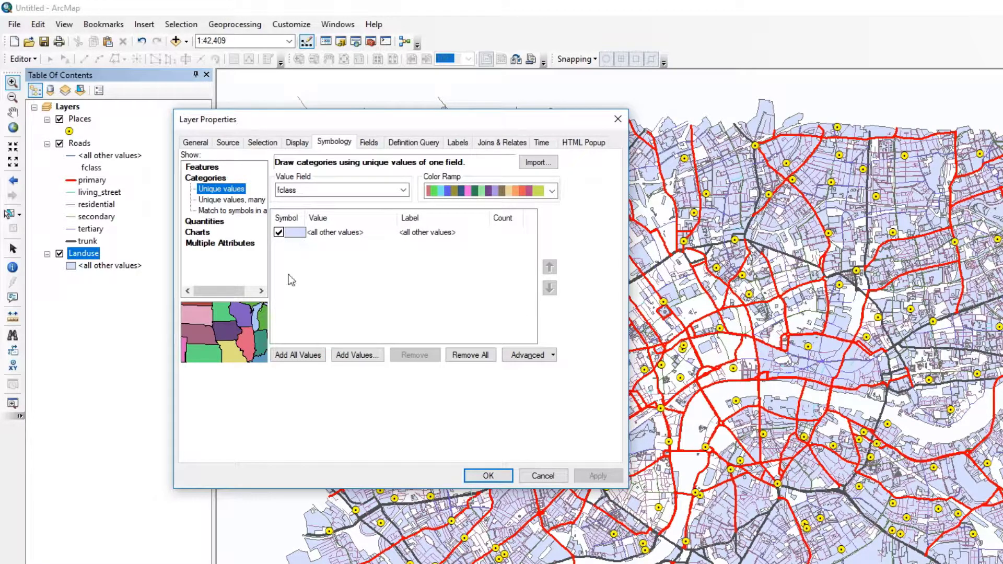
{"action": "left_click", "coordinate": [299, 359]}
{"action": "scroll", "coordinate": [323, 299], "scroll_direction": "down", "scroll_amount": 3}
{"action": "scroll", "coordinate": [331, 297], "scroll_direction": "up", "scroll_amount": 3}
{"action": "left_click", "coordinate": [598, 475]}
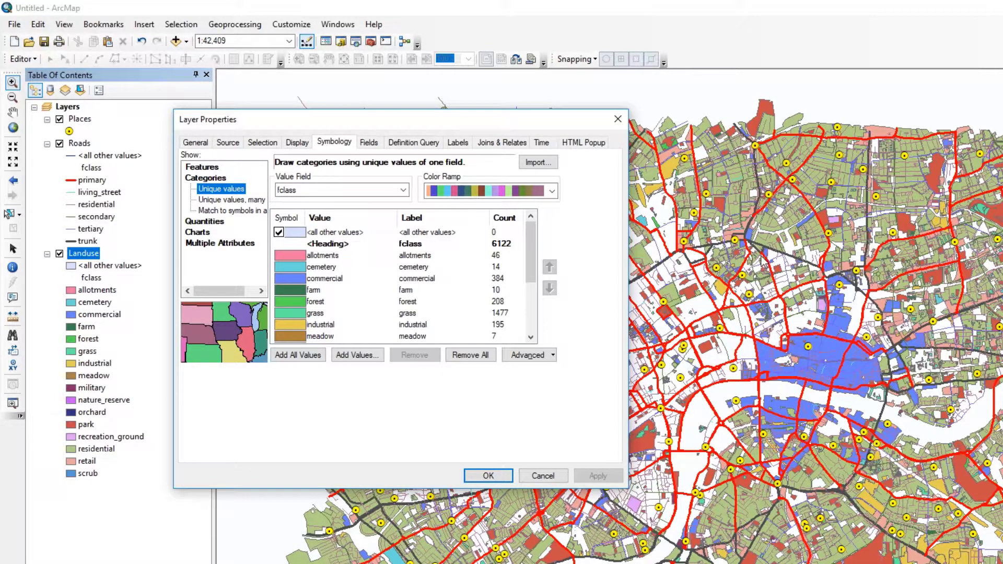
Step: Apply a color ramp of green shades to the Landuse classes and review the class list
{"action": "scroll", "coordinate": [371, 303], "scroll_direction": "down", "scroll_amount": 3}
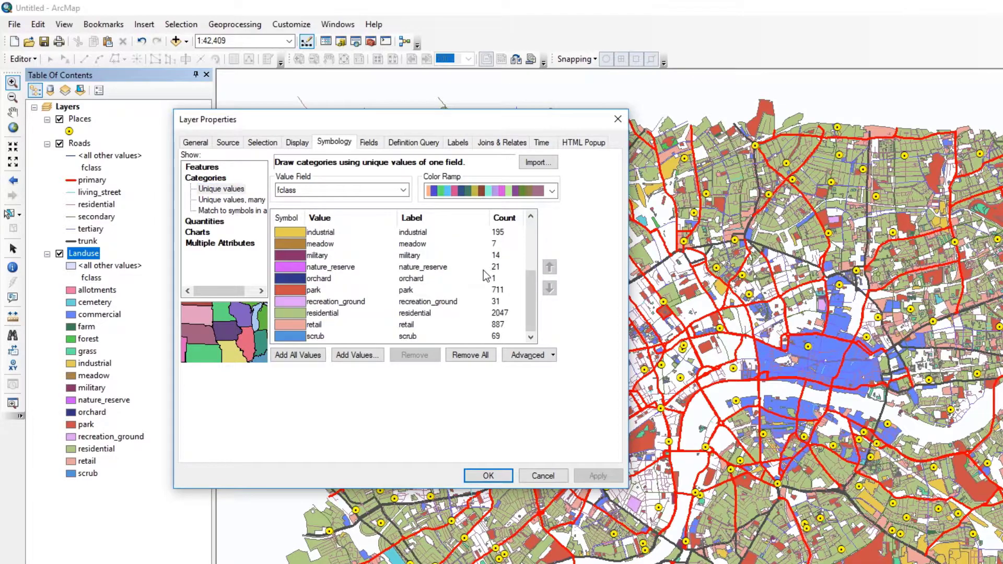
{"action": "scroll", "coordinate": [298, 257], "scroll_direction": "up", "scroll_amount": 3}
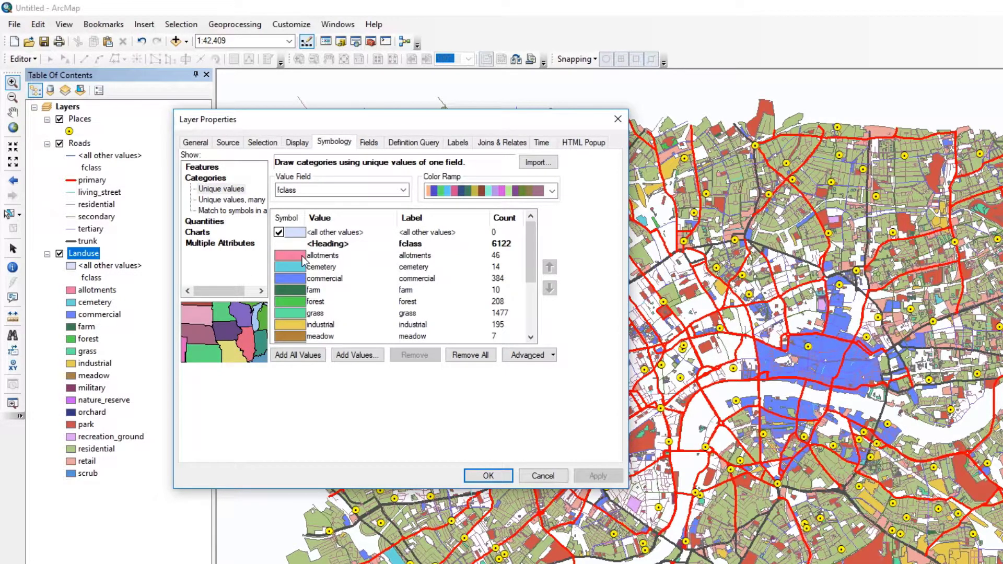
{"action": "left_click_drag", "start_coordinate": [384, 123], "coordinate": [323, 84]}
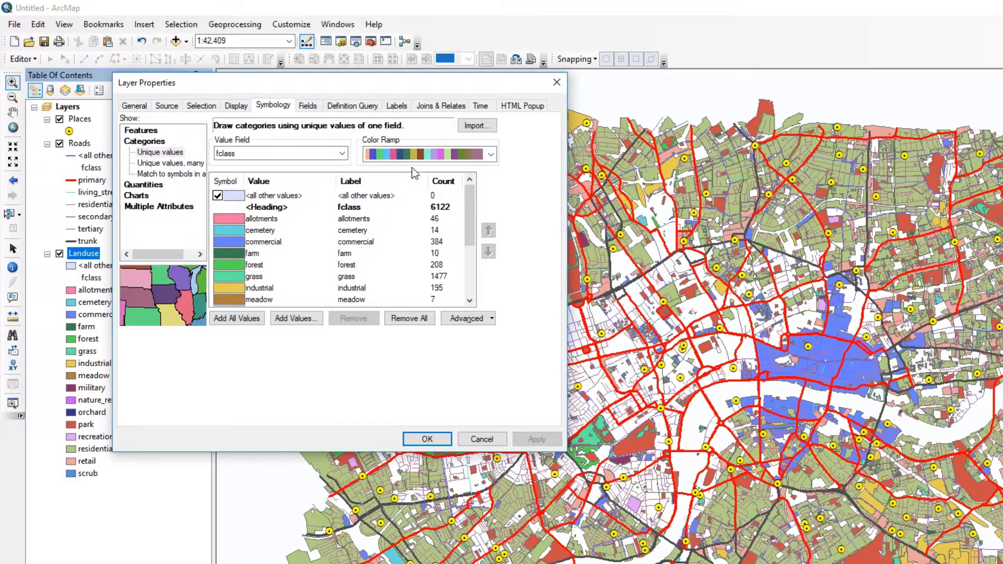
{"action": "left_click", "coordinate": [418, 155]}
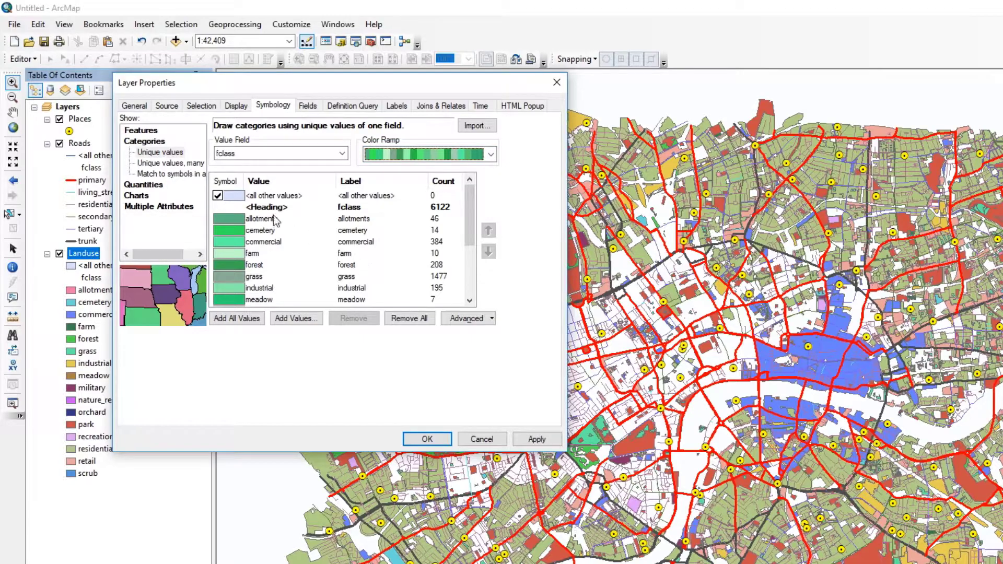
{"action": "left_click", "coordinate": [535, 441]}
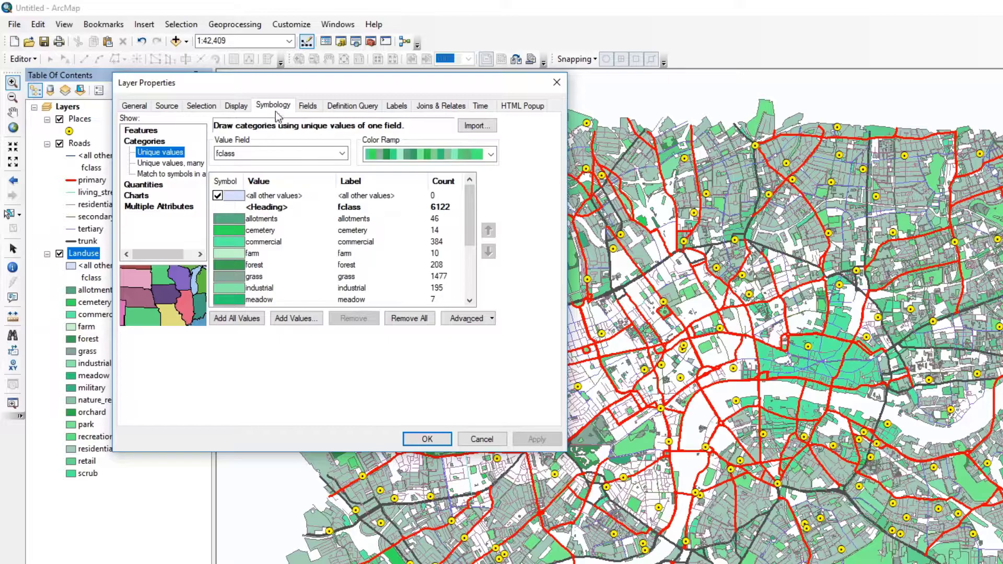
{"action": "left_click_drag", "start_coordinate": [279, 85], "coordinate": [315, 50]}
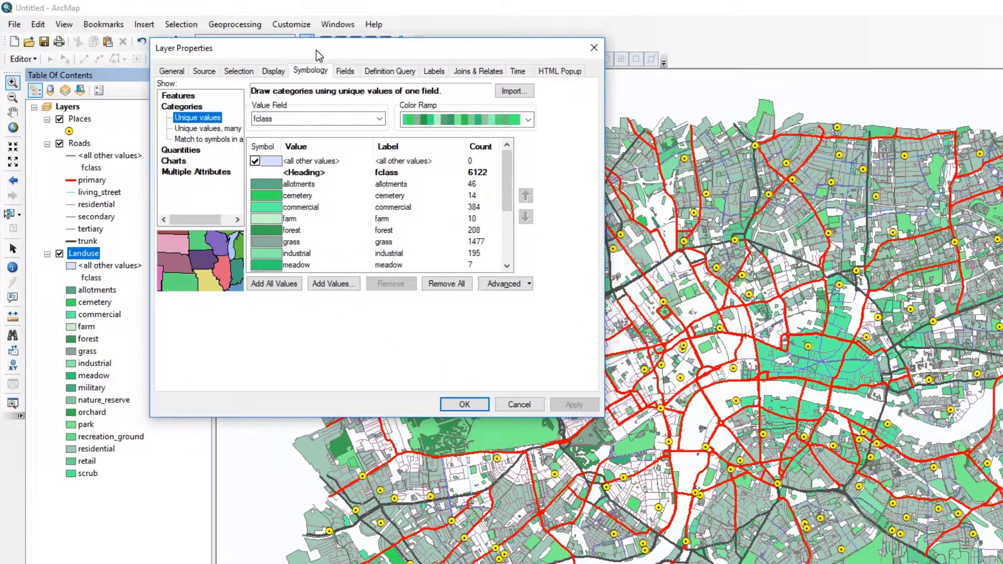
{"action": "scroll", "coordinate": [352, 207], "scroll_direction": "down", "scroll_amount": 3}
{"action": "scroll", "coordinate": [352, 207], "scroll_direction": "up", "scroll_amount": 3}
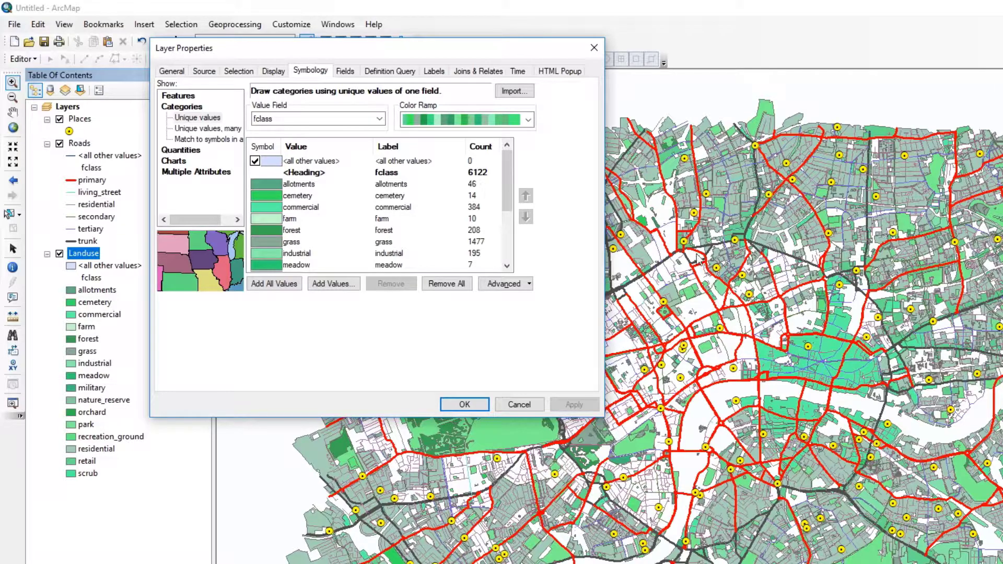
Step: Set the outline of all Landuse symbols to width 0 with no color, and accept the layer properties
{"action": "left_click", "coordinate": [269, 152]}
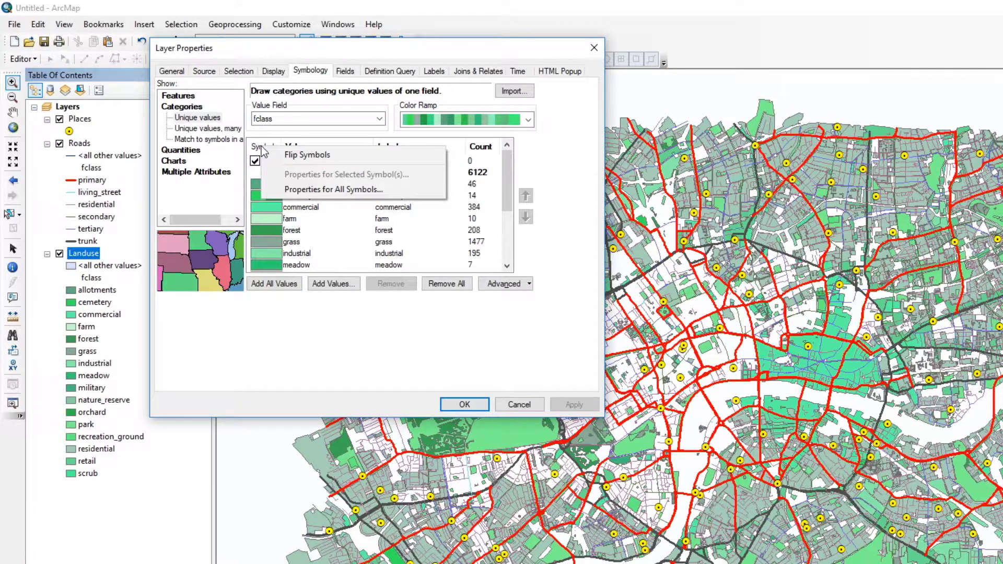
{"action": "right_click", "coordinate": [332, 234]}
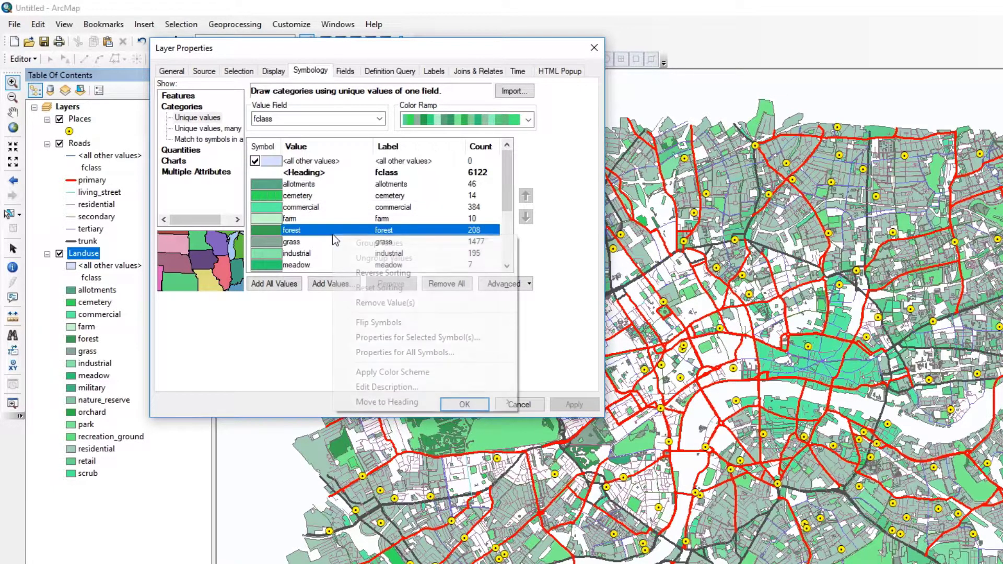
{"action": "left_click", "coordinate": [396, 353]}
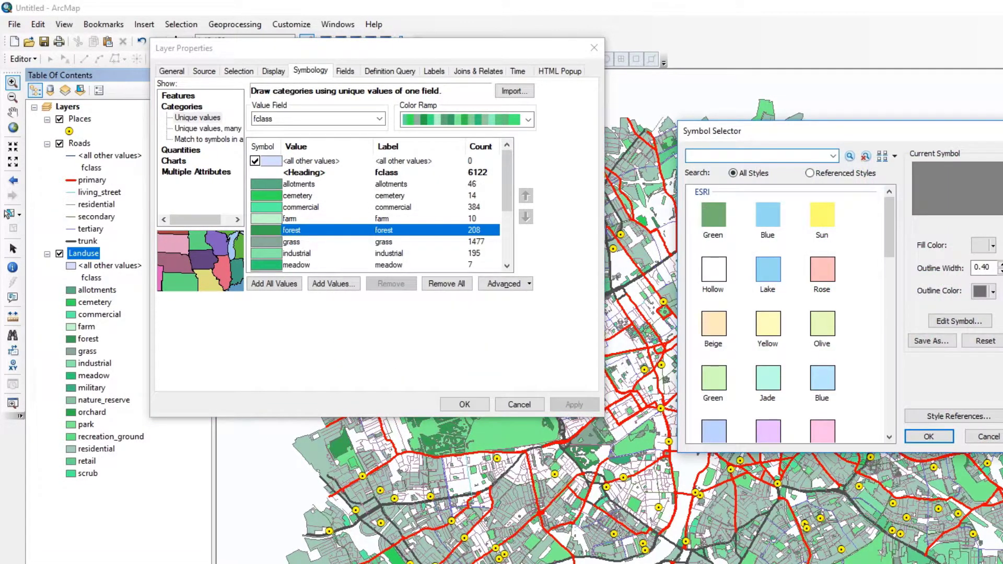
{"action": "double_click", "coordinate": [982, 267]}
{"action": "type", "text": "0"}
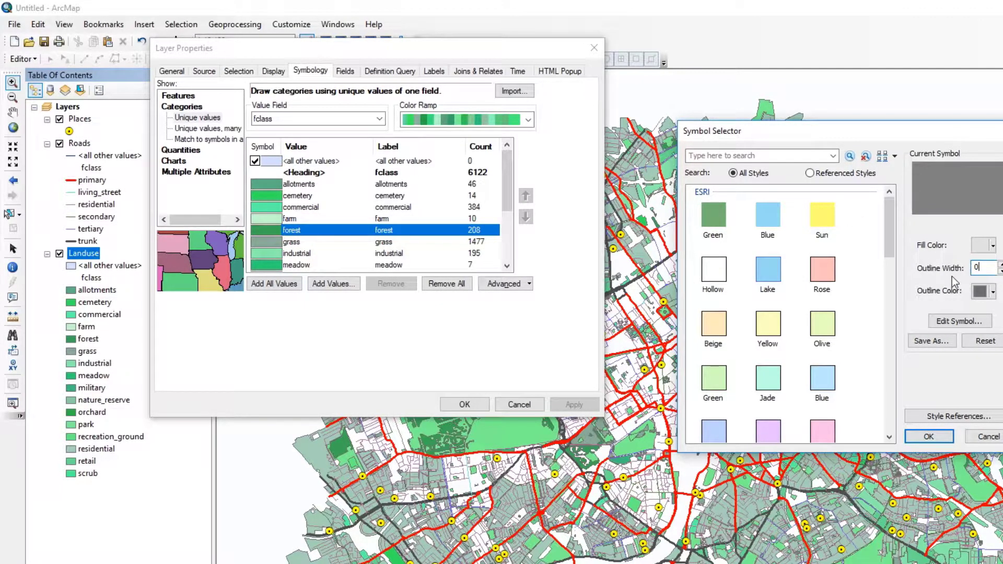
{"action": "left_click", "coordinate": [978, 291]}
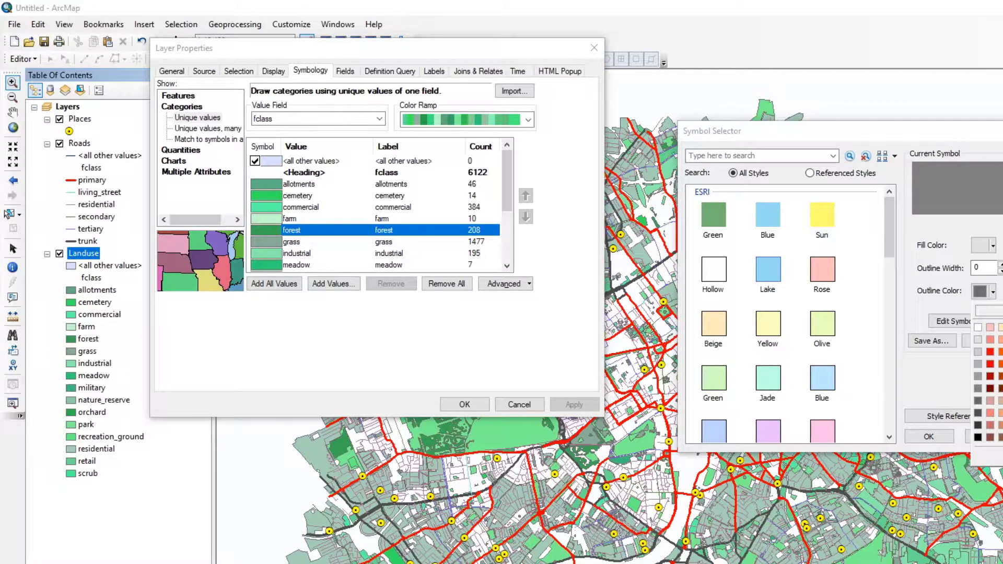
{"action": "left_click", "coordinate": [987, 311]}
{"action": "left_click", "coordinate": [983, 269]}
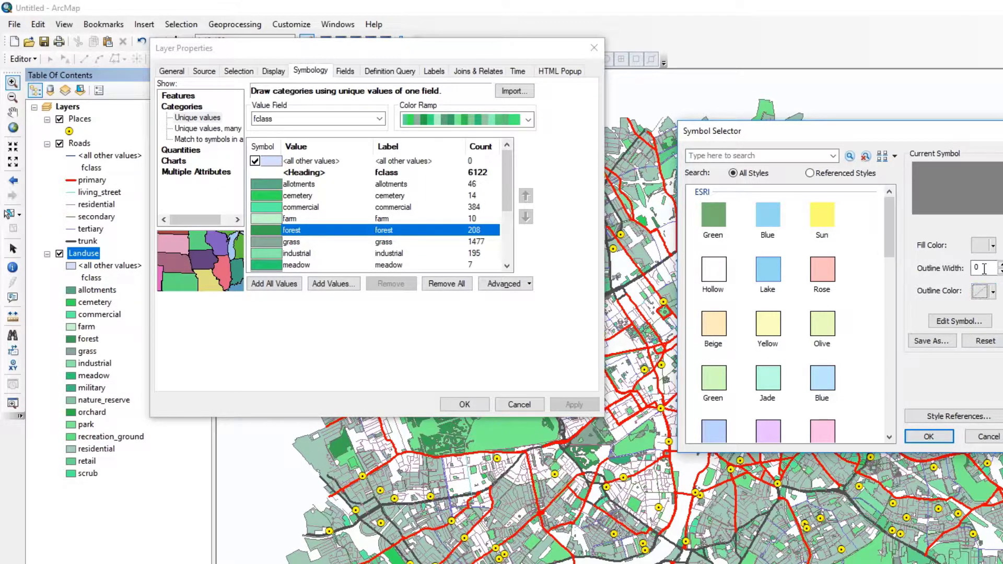
{"action": "left_click", "coordinate": [927, 438]}
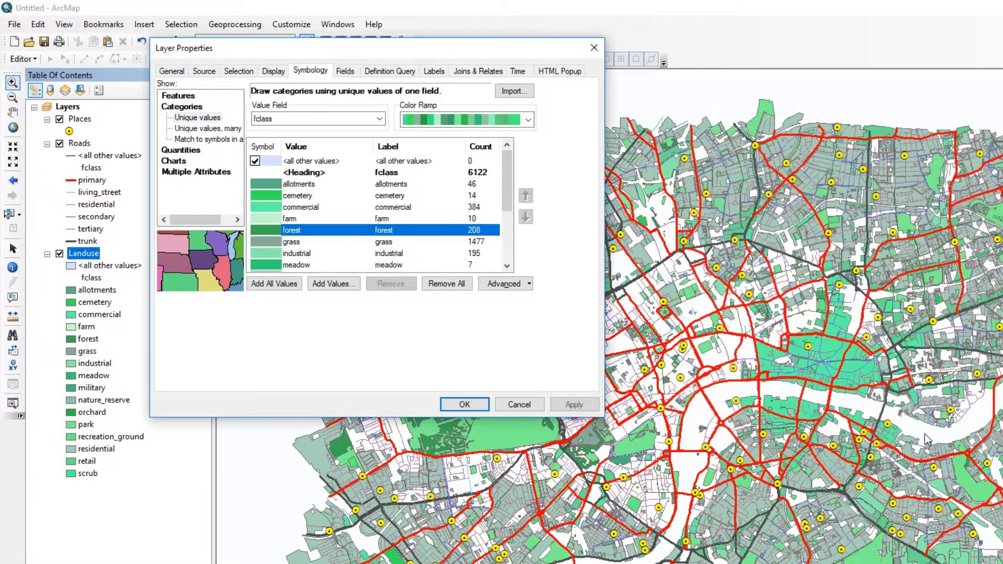
{"action": "left_click", "coordinate": [454, 405]}
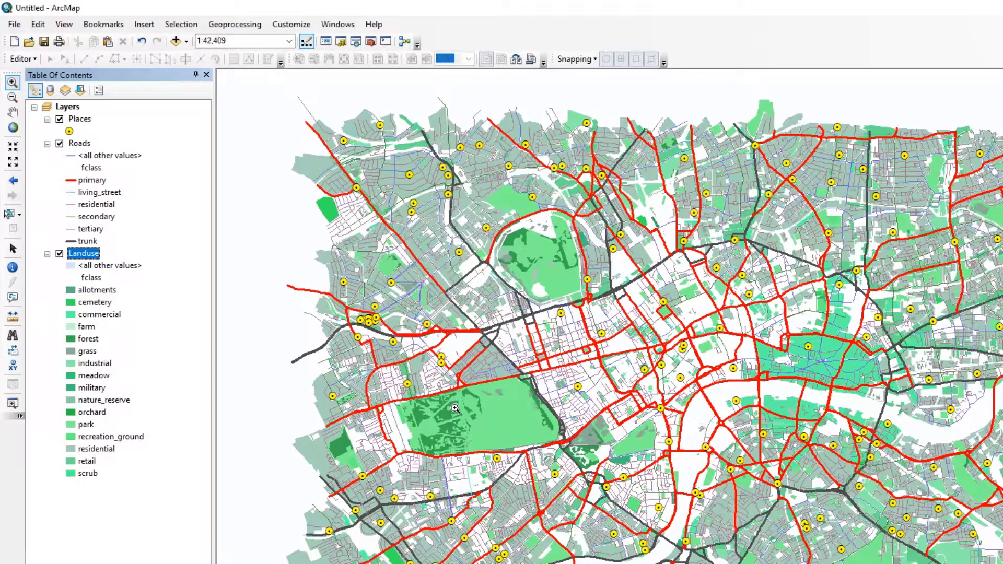
Step: Examine the Landuse fills and the Roads symbols on the map at several scales
{"action": "scroll", "coordinate": [842, 171], "scroll_direction": "up", "scroll_amount": 1}
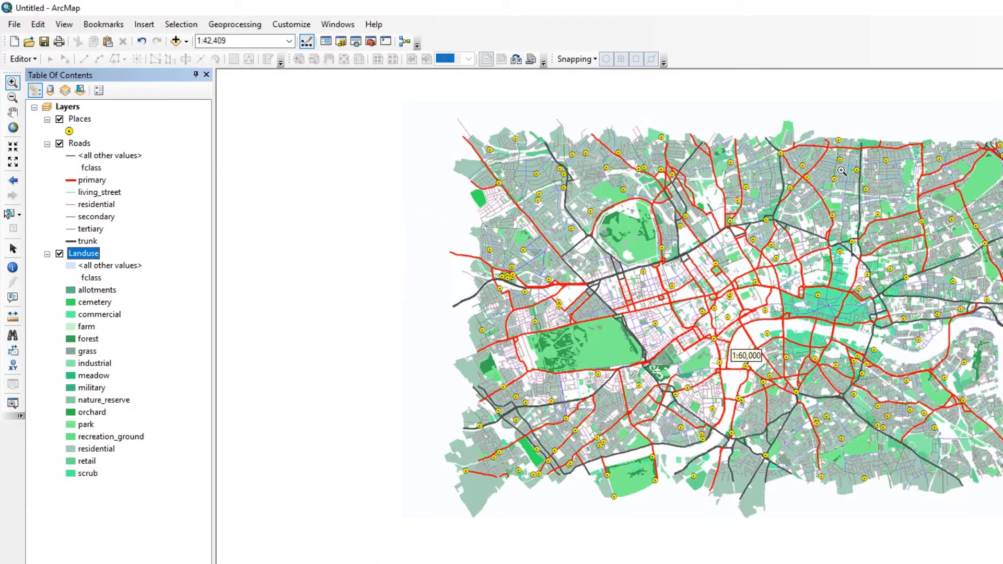
{"action": "scroll", "coordinate": [842, 171], "scroll_direction": "up", "scroll_amount": 3}
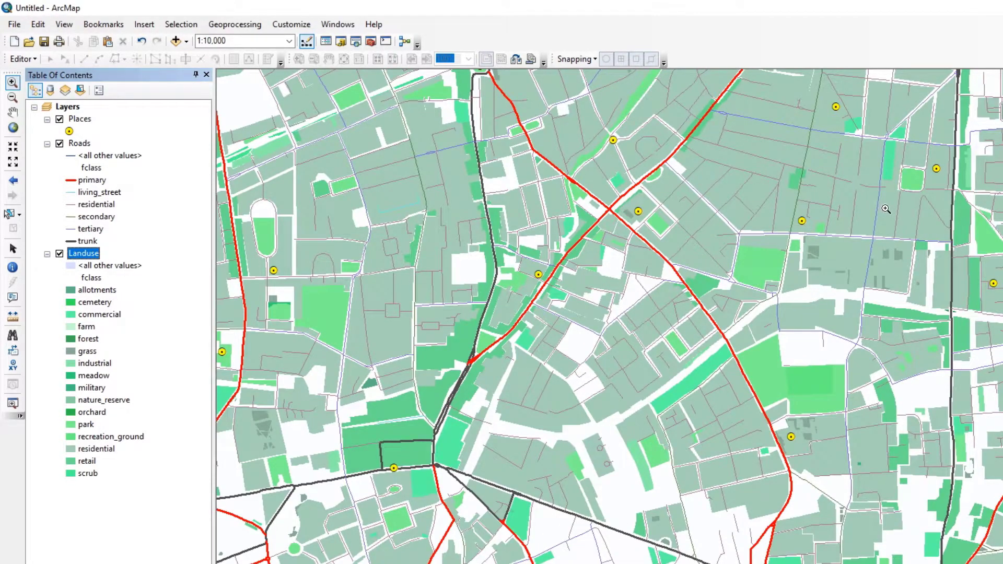
{"action": "scroll", "coordinate": [690, 322], "scroll_direction": "up", "scroll_amount": 1}
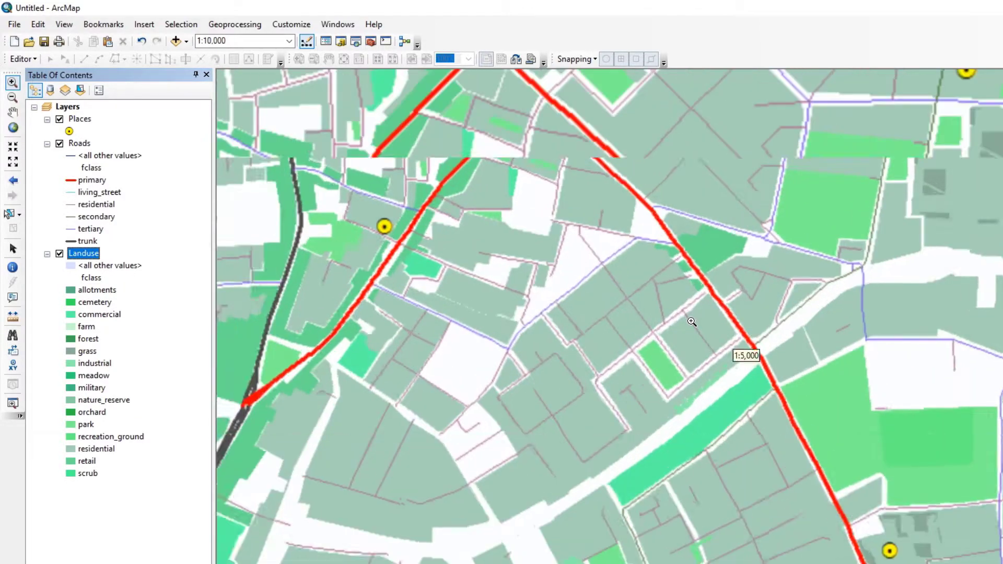
{"action": "scroll", "coordinate": [691, 323], "scroll_direction": "down", "scroll_amount": 2}
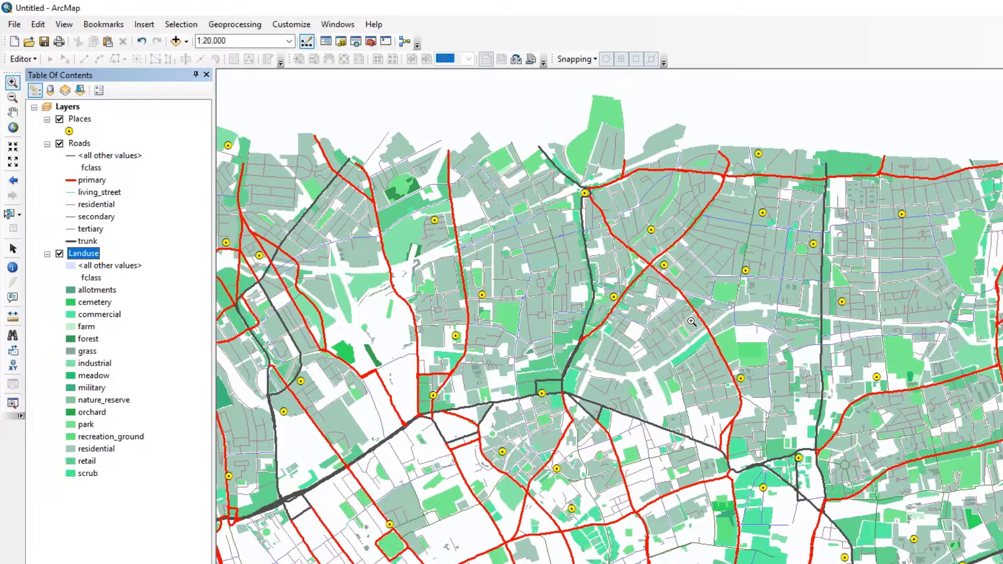
{"action": "scroll", "coordinate": [691, 323], "scroll_direction": "down", "scroll_amount": 3}
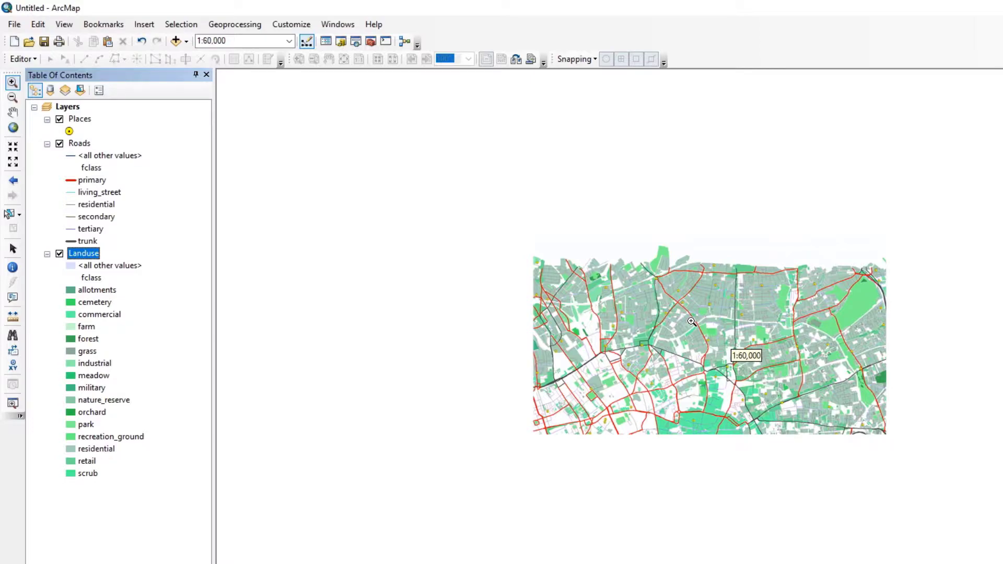
{"action": "left_click_drag", "start_coordinate": [299, 243], "coordinate": [984, 563]}
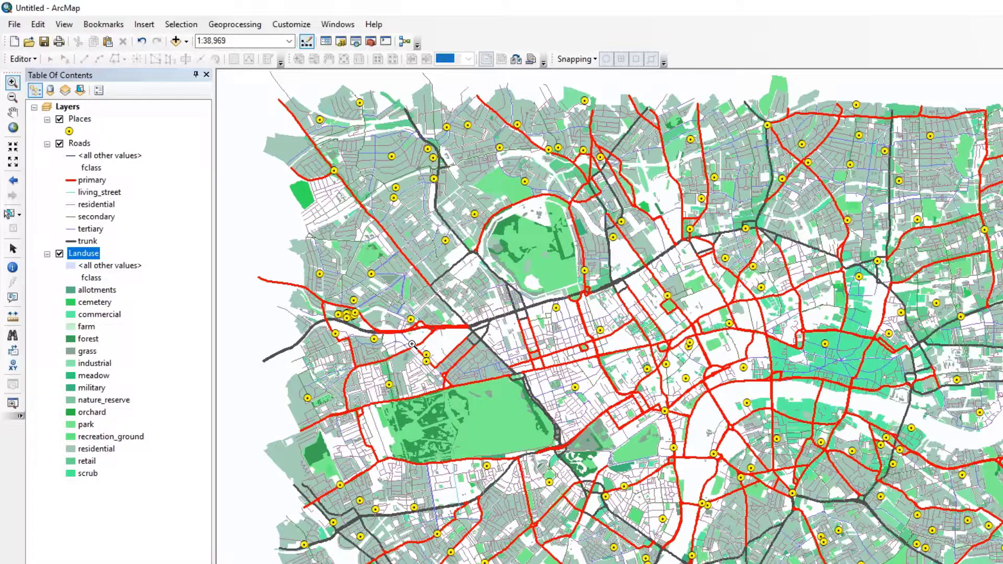
{"action": "left_click", "coordinate": [118, 131]}
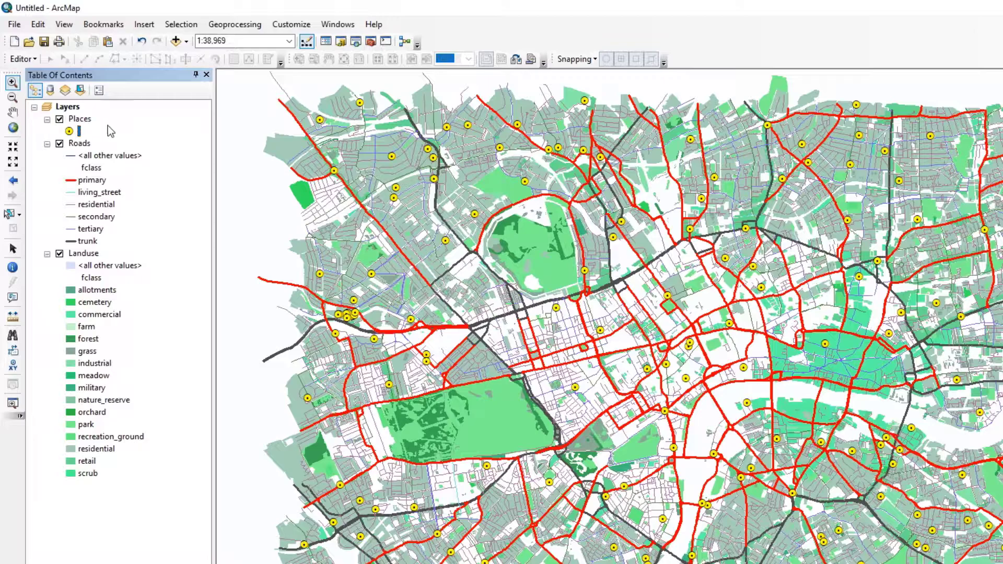
{"action": "right_click", "coordinate": [81, 121]}
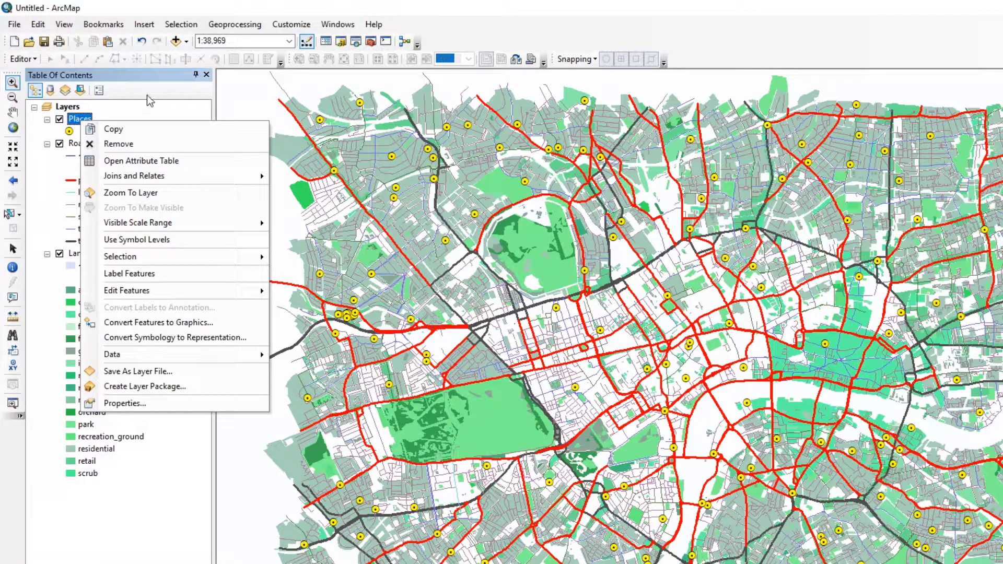
{"action": "left_click", "coordinate": [134, 109]}
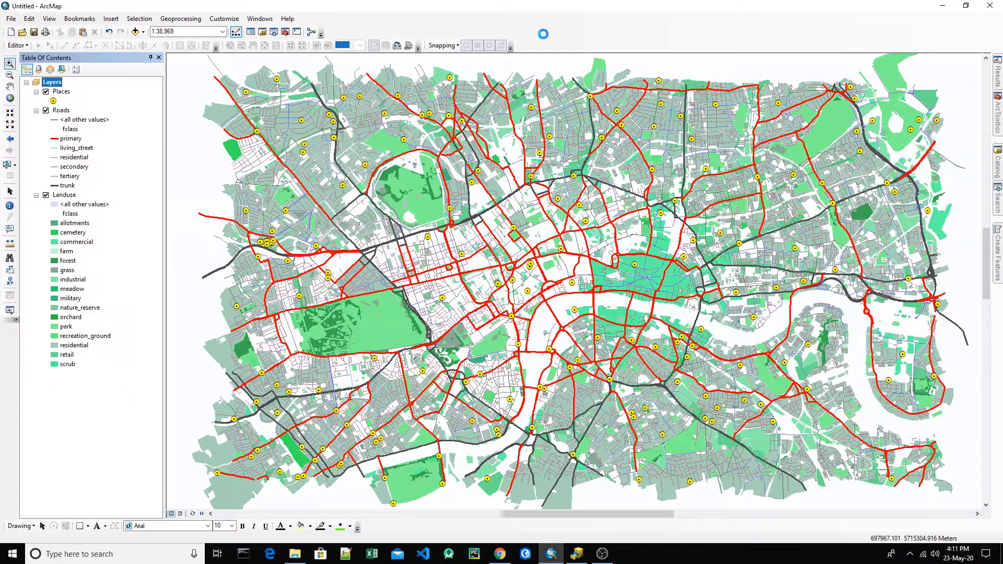
Step: Show the Labeling toolbar and dock it beside the other toolbars above the map
{"action": "right_click", "coordinate": [543, 34]}
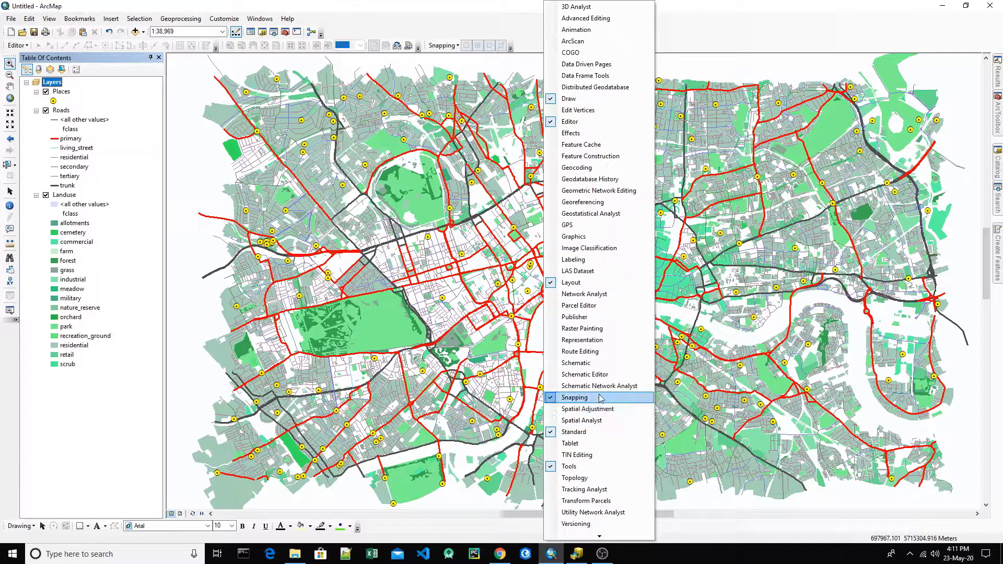
{"action": "left_click", "coordinate": [594, 263]}
{"action": "left_click_drag", "start_coordinate": [509, 105], "coordinate": [612, 36]}
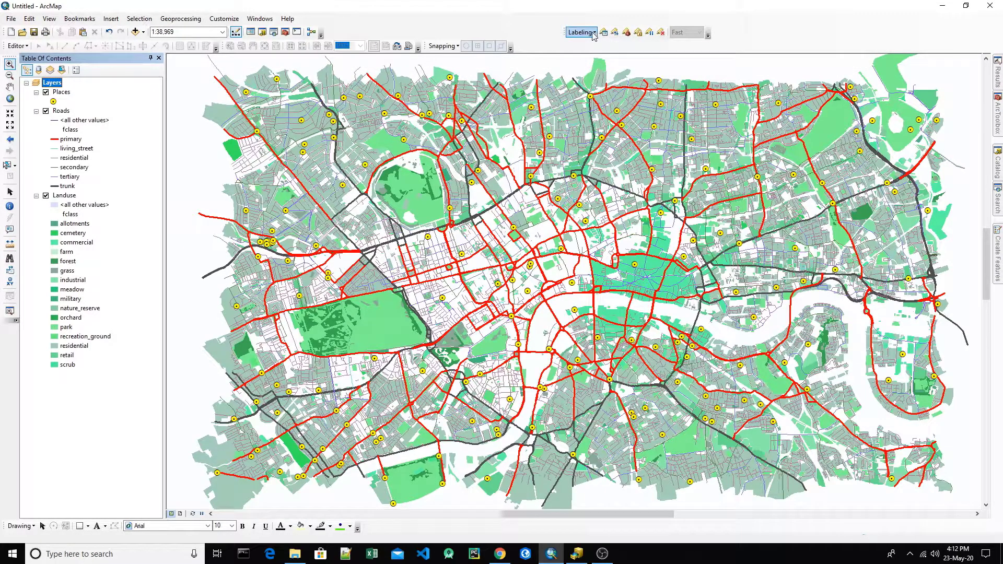
{"action": "left_click", "coordinate": [594, 33]}
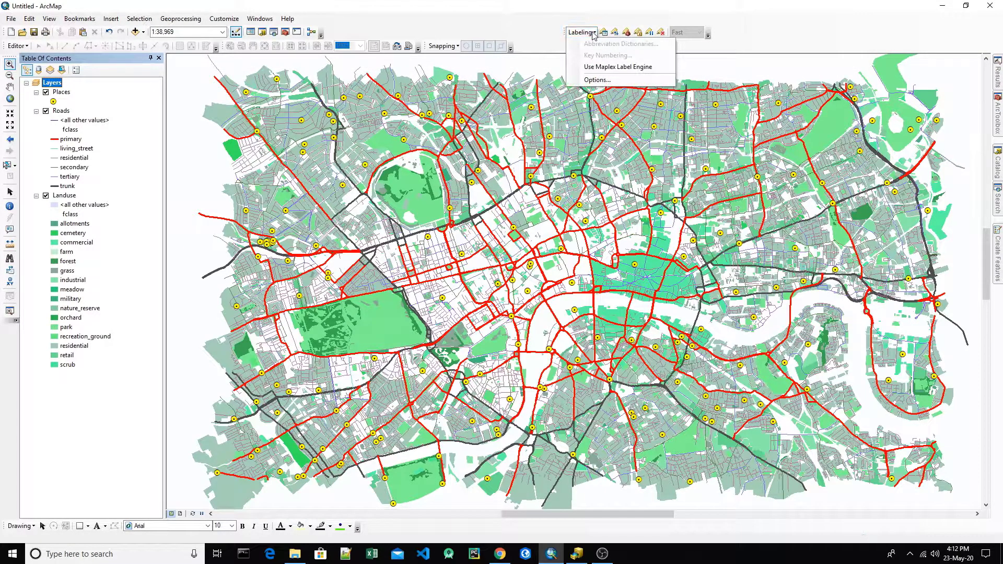
{"action": "left_click", "coordinate": [524, 26]}
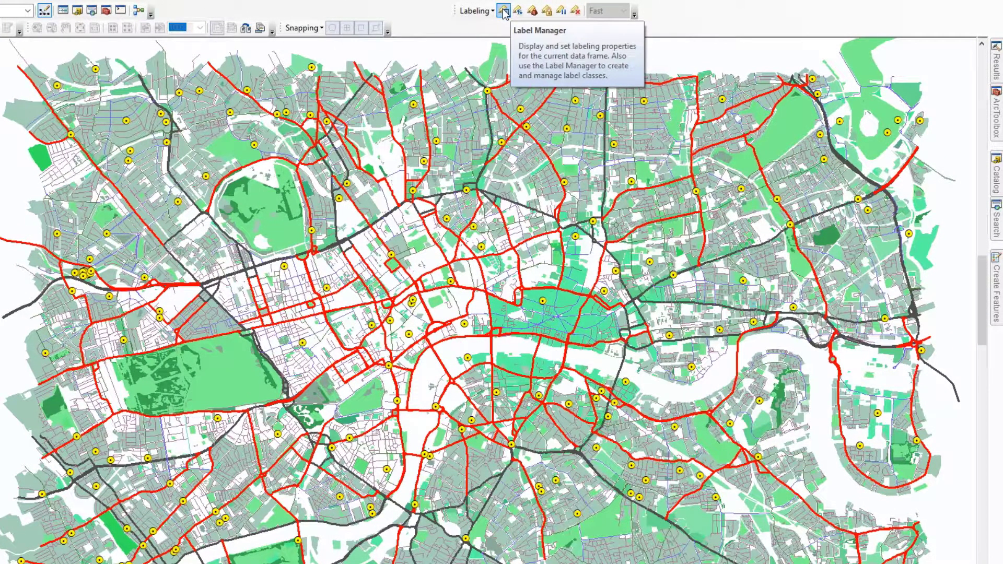
Step: In the Label Manager, turn on labels for the Places layer using the name field, and apply them to the map
{"action": "left_click", "coordinate": [504, 11]}
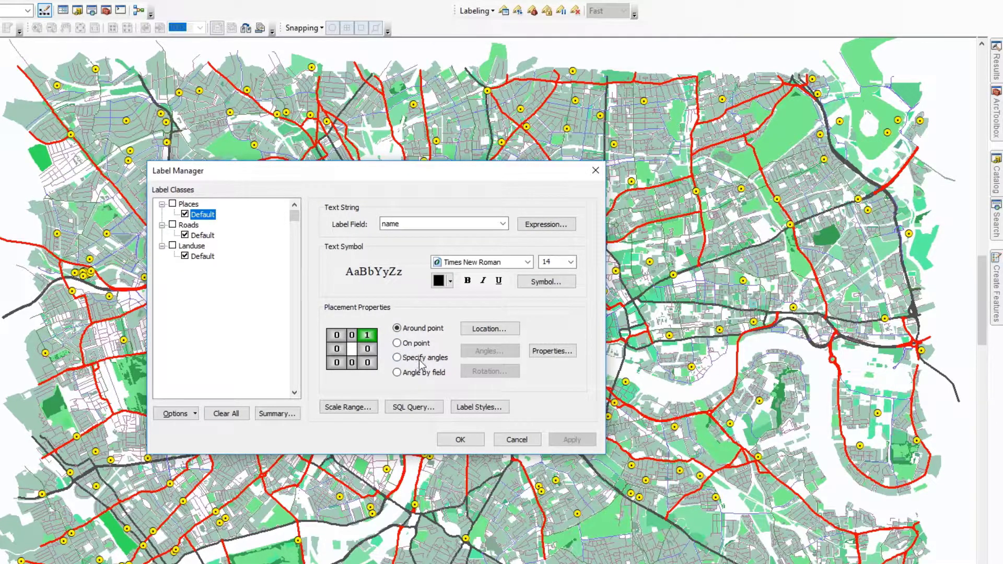
{"action": "left_click", "coordinate": [199, 235]}
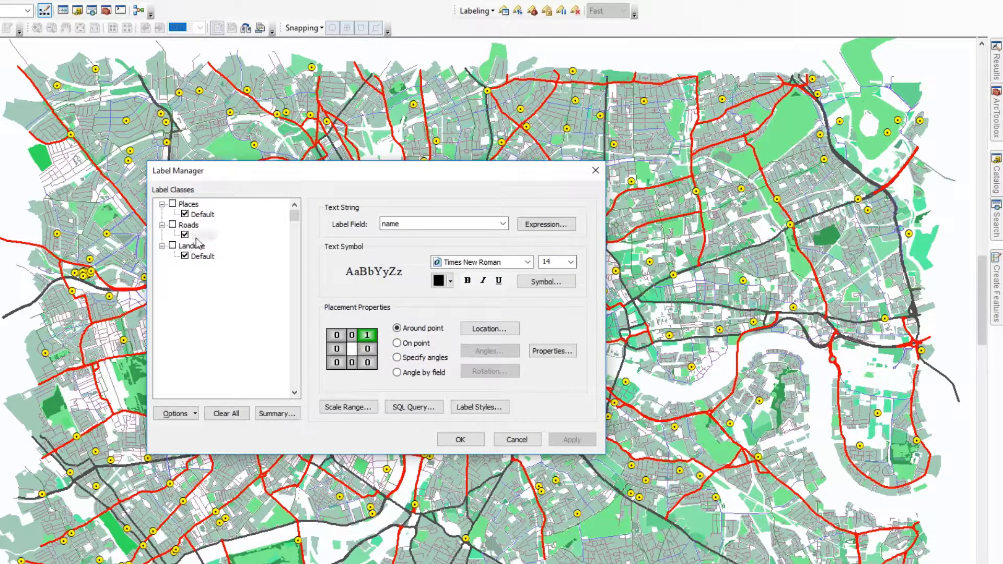
{"action": "left_click", "coordinate": [189, 224]}
{"action": "left_click", "coordinate": [199, 214]}
{"action": "left_click", "coordinate": [189, 204]}
{"action": "left_click", "coordinate": [194, 211]}
{"action": "left_click_drag", "start_coordinate": [349, 166], "coordinate": [592, 80]}
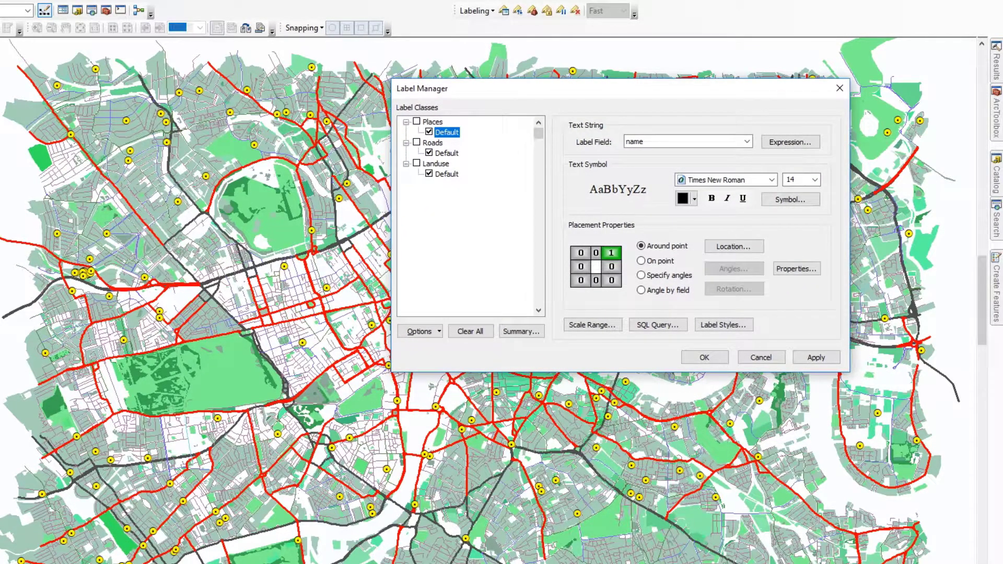
{"action": "left_click_drag", "start_coordinate": [536, 87], "coordinate": [638, 33]}
{"action": "left_click", "coordinate": [534, 66]}
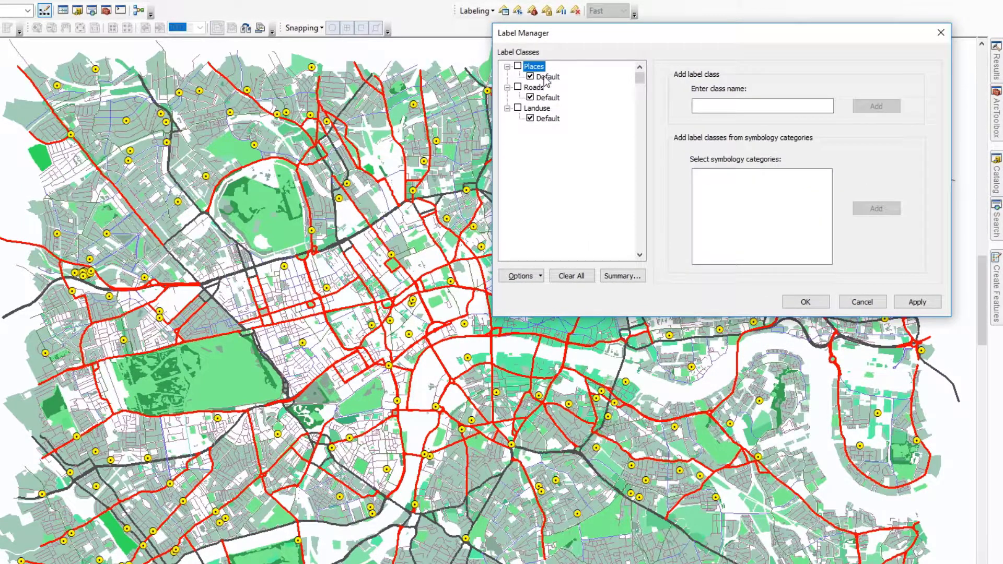
{"action": "left_click", "coordinate": [545, 78]}
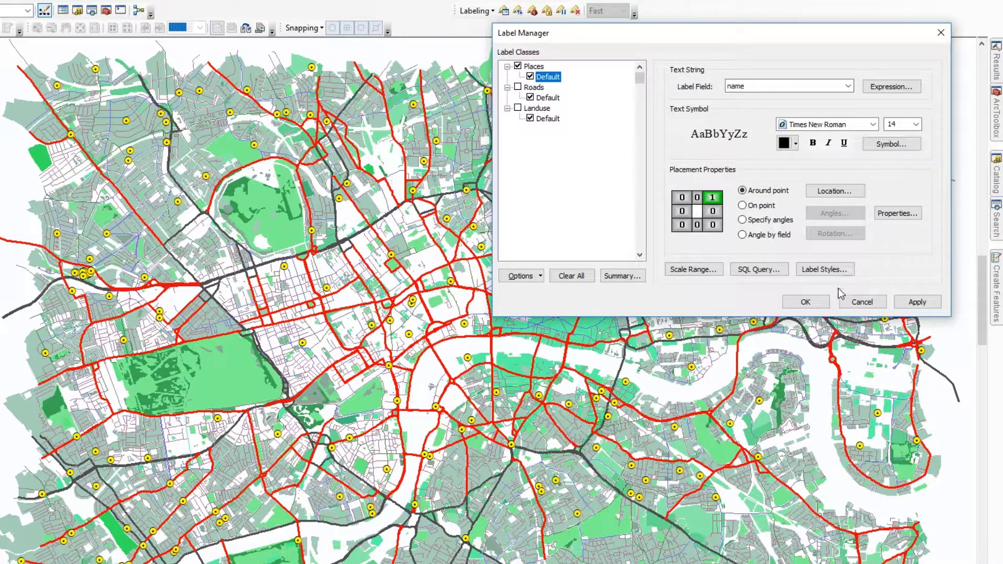
{"action": "left_click", "coordinate": [916, 302]}
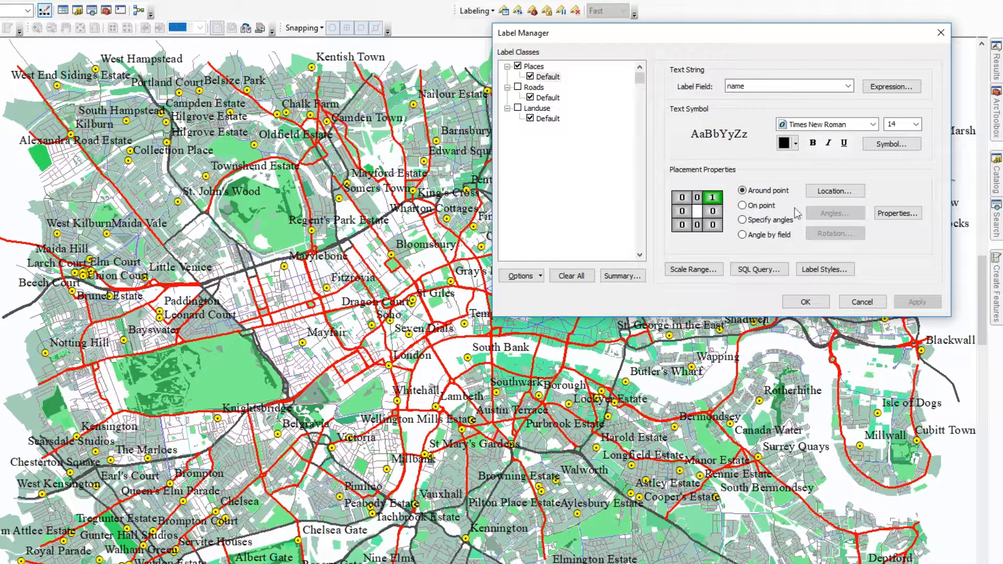
Step: Try the On point, Specify angles and Angle by field placements for the Places labels, return to Around point and apply
{"action": "left_click", "coordinate": [897, 213]}
{"action": "left_click", "coordinate": [760, 205]}
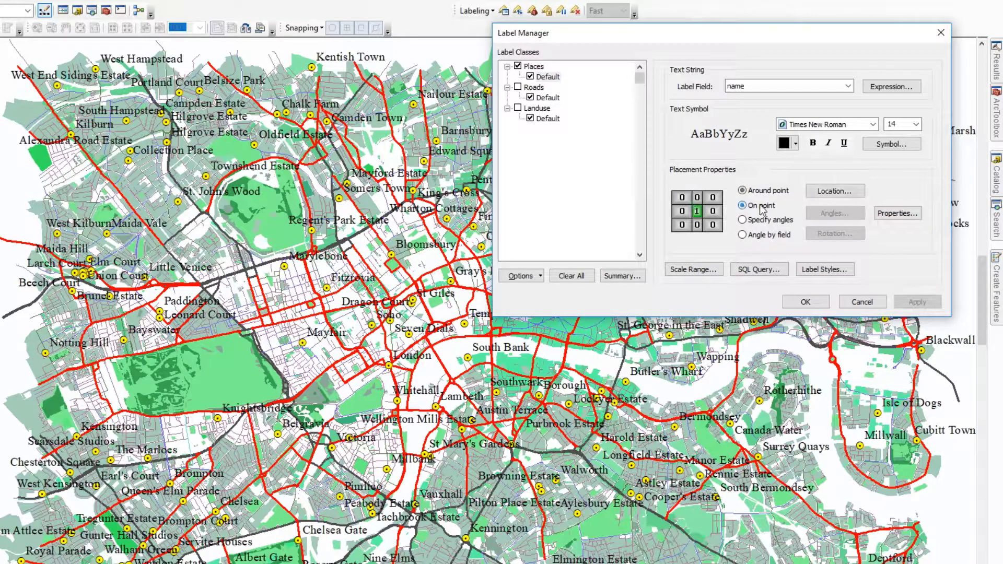
{"action": "left_click", "coordinate": [761, 222]}
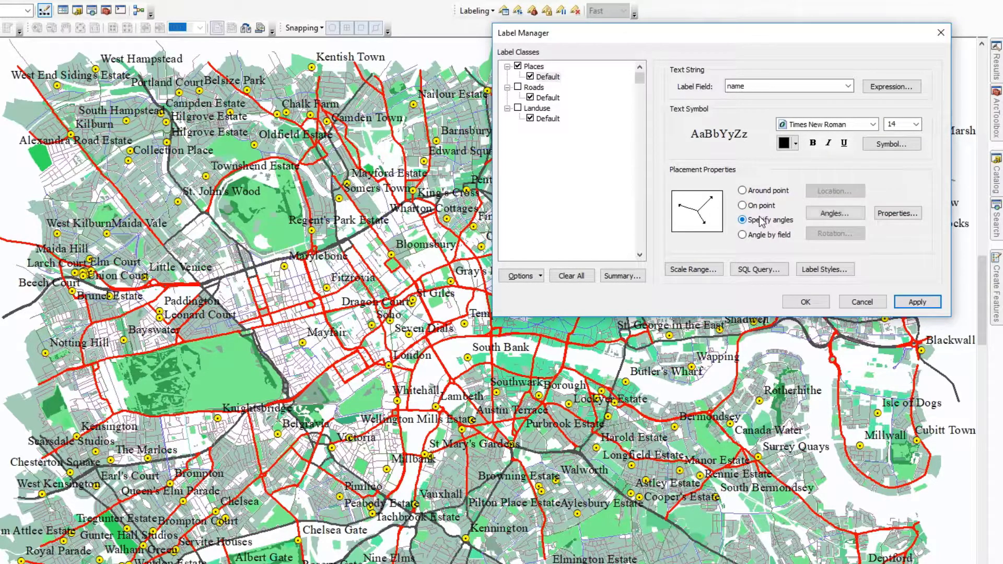
{"action": "left_click", "coordinate": [752, 237]}
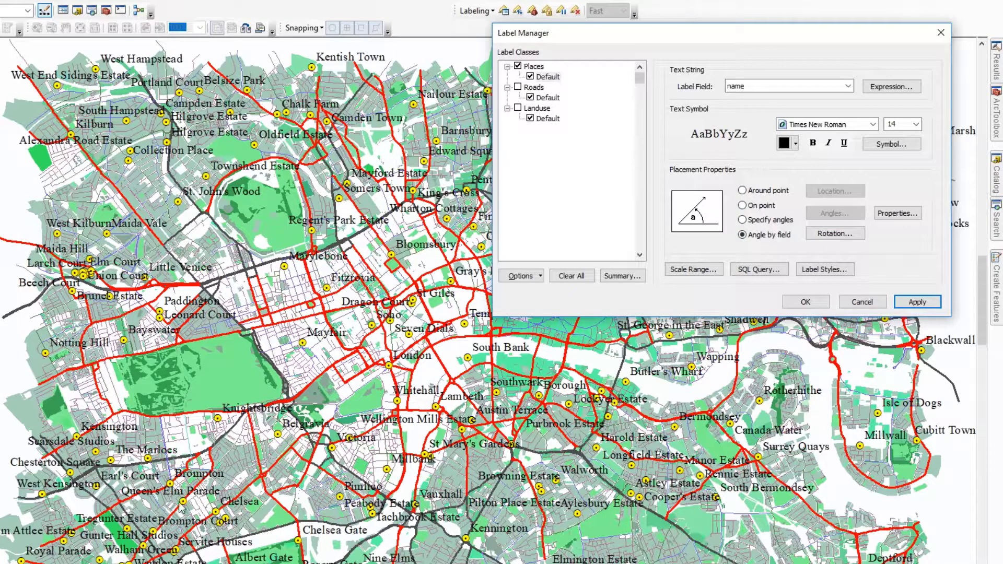
{"action": "left_click", "coordinate": [761, 191]}
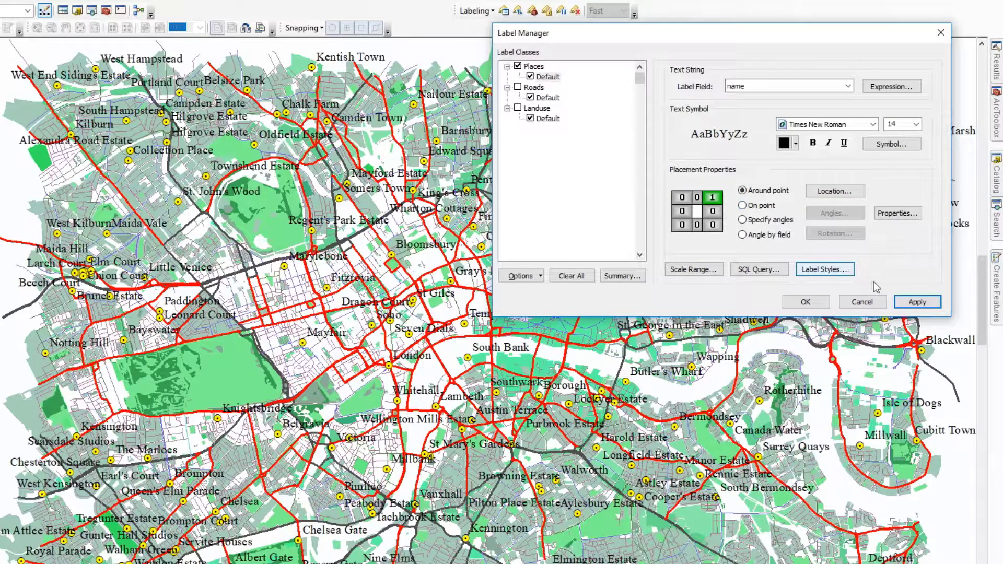
{"action": "left_click", "coordinate": [917, 303]}
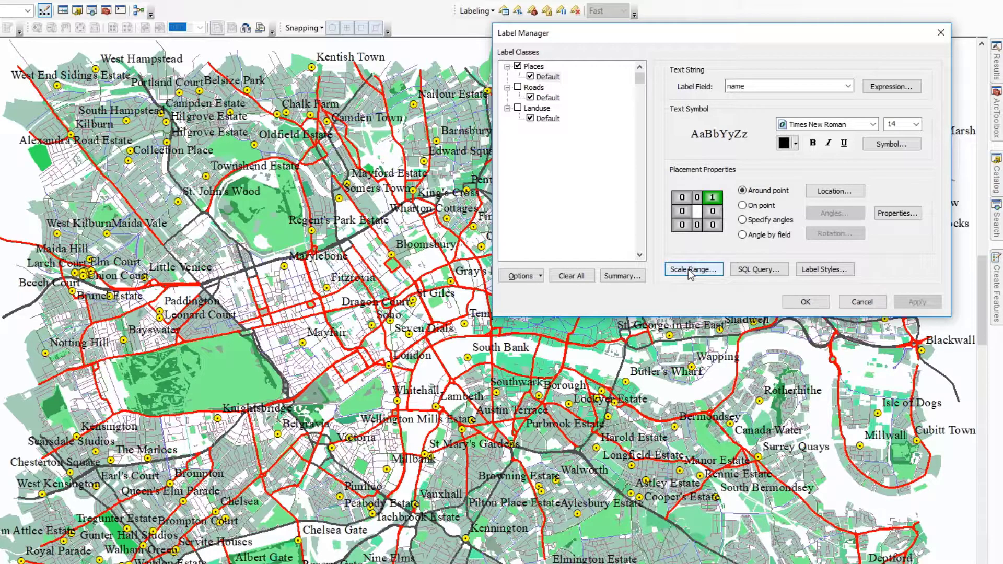
Step: Give the Places labels the Large City label style and apply it to the map
{"action": "left_click", "coordinate": [822, 272]}
{"action": "mouse_move", "coordinate": [694, 105]}
{"action": "left_mouse_down"}
{"action": "mouse_move", "coordinate": [700, 227]}
{"action": "mouse_move", "coordinate": [697, 109]}
{"action": "left_mouse_up"}
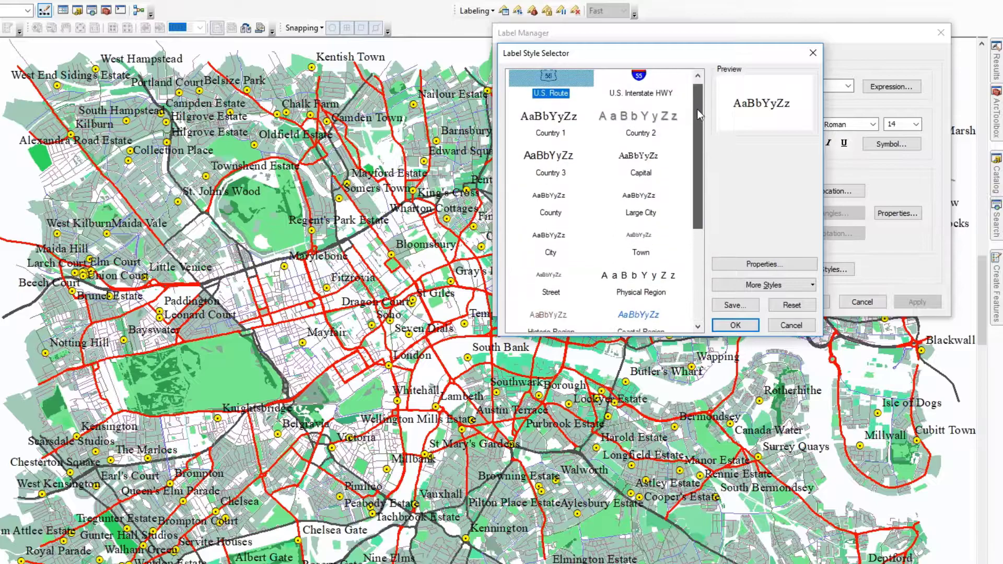
{"action": "left_click", "coordinate": [647, 240]}
{"action": "left_click", "coordinate": [650, 214]}
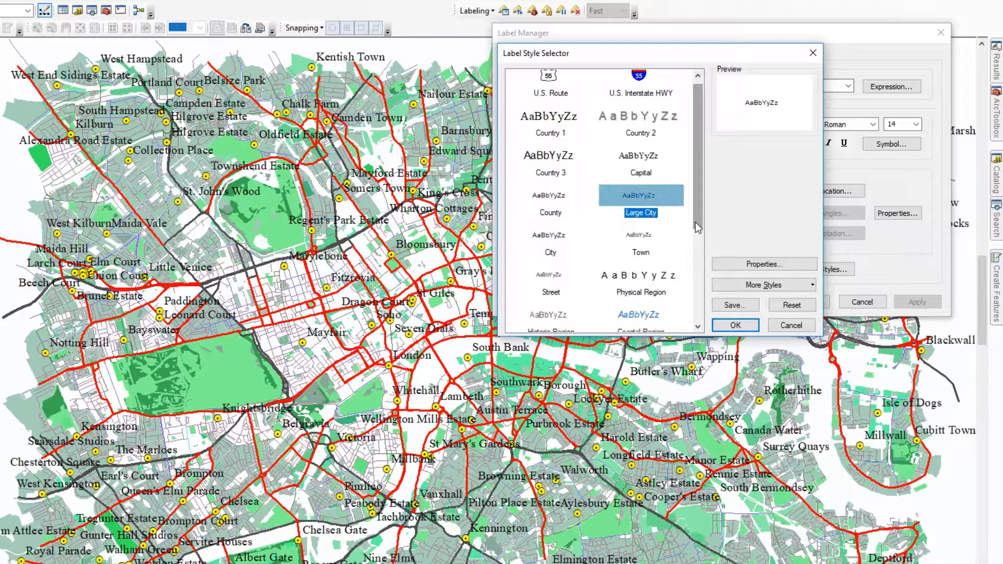
{"action": "left_click", "coordinate": [734, 326]}
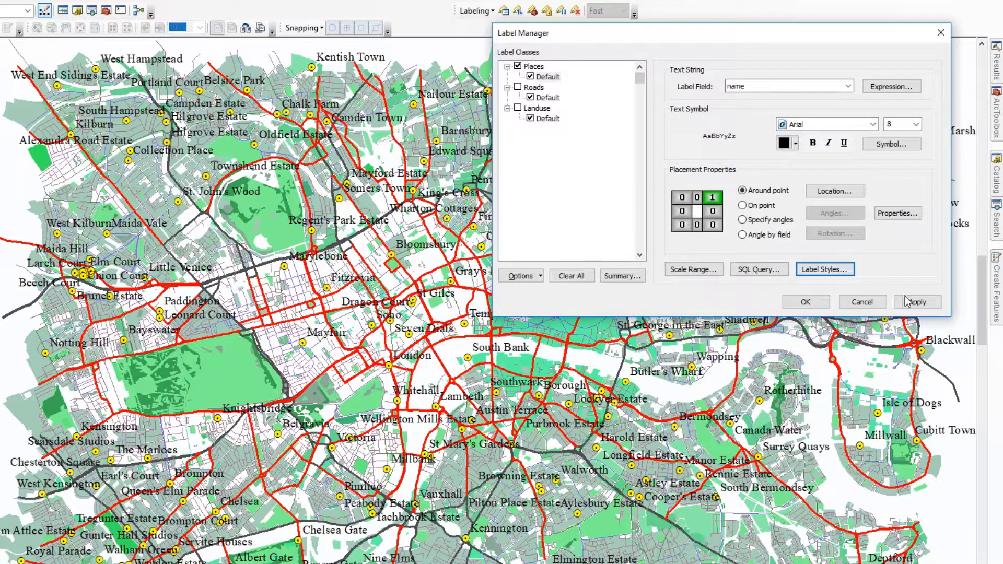
{"action": "left_click", "coordinate": [917, 302]}
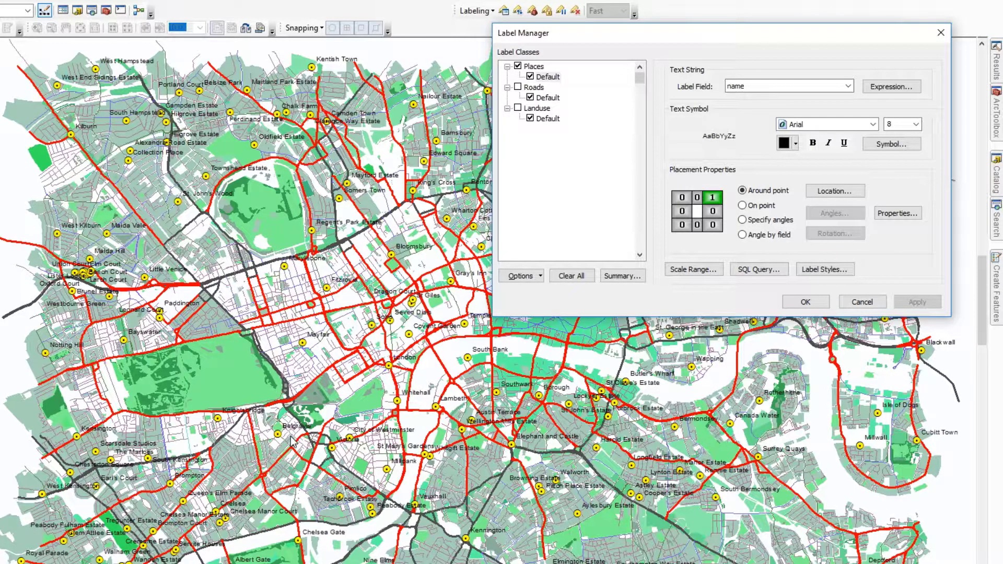
Step: Open the text symbol editor for the Places labels and review its general, formatted text and advanced text settings
{"action": "left_click", "coordinate": [882, 147]}
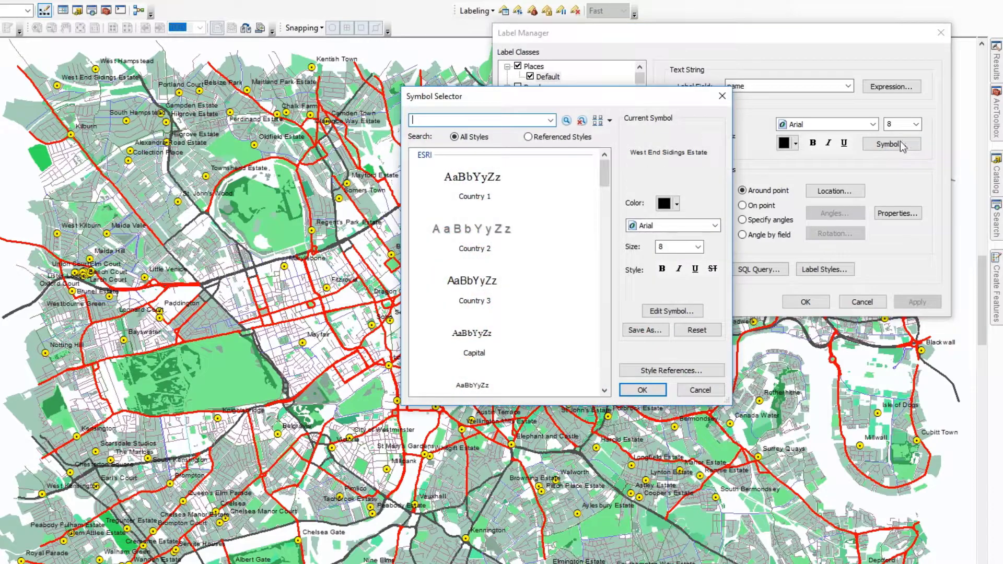
{"action": "left_click", "coordinate": [667, 311]}
{"action": "left_click", "coordinate": [580, 155]}
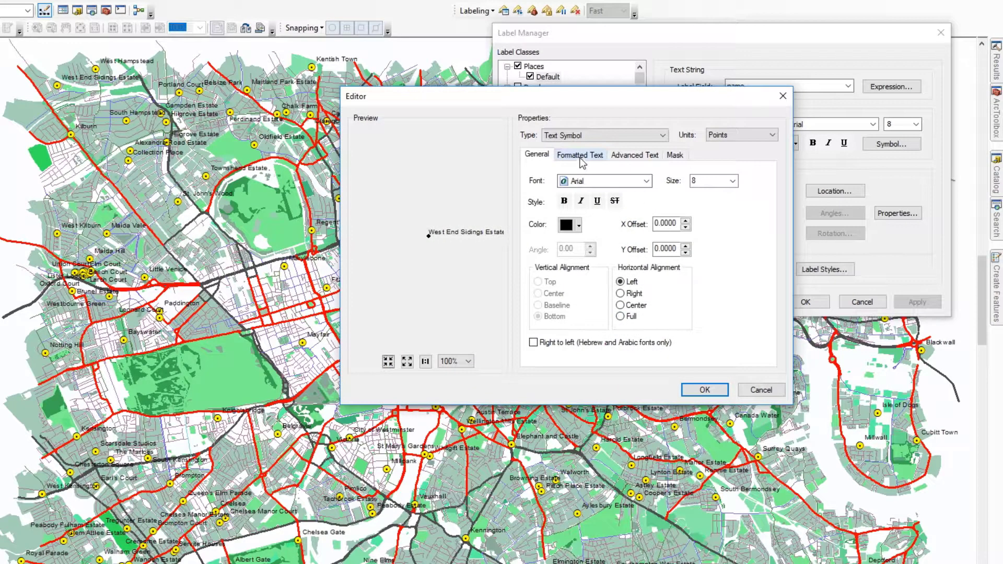
{"action": "left_click", "coordinate": [633, 155]}
{"action": "left_click", "coordinate": [578, 155]}
{"action": "left_click", "coordinate": [536, 155]}
{"action": "left_click", "coordinate": [579, 155]}
{"action": "left_click", "coordinate": [628, 155]}
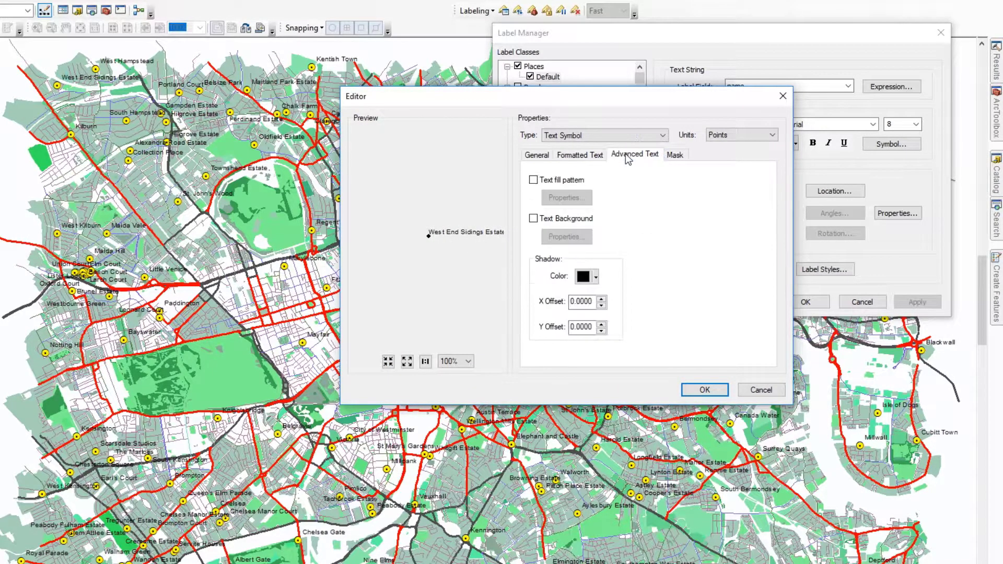
Step: Add a halo mask of size 2 to the Places label text, apply it and accept the label settings
{"action": "left_click", "coordinate": [677, 155]}
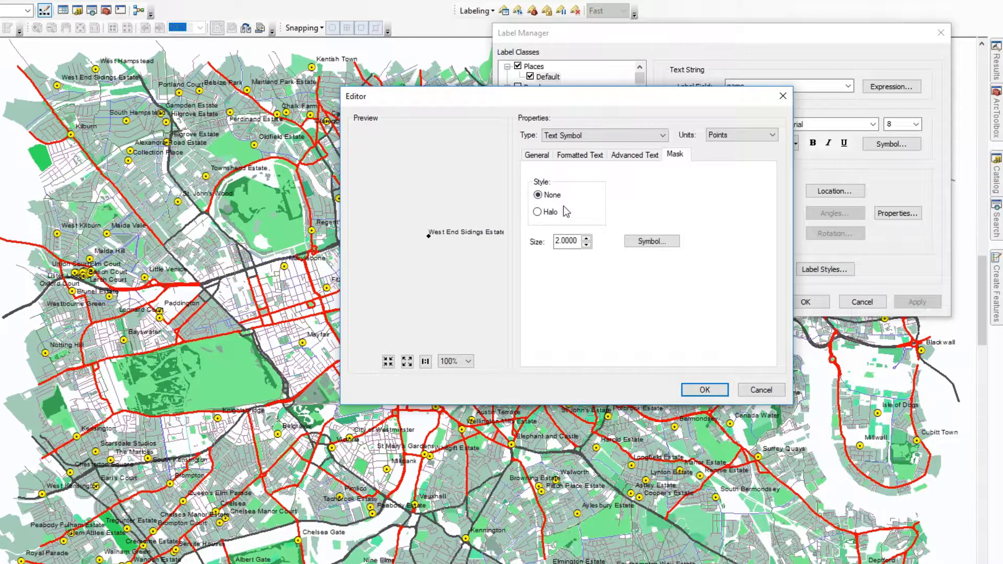
{"action": "left_click", "coordinate": [550, 214]}
{"action": "double_click", "coordinate": [568, 241]}
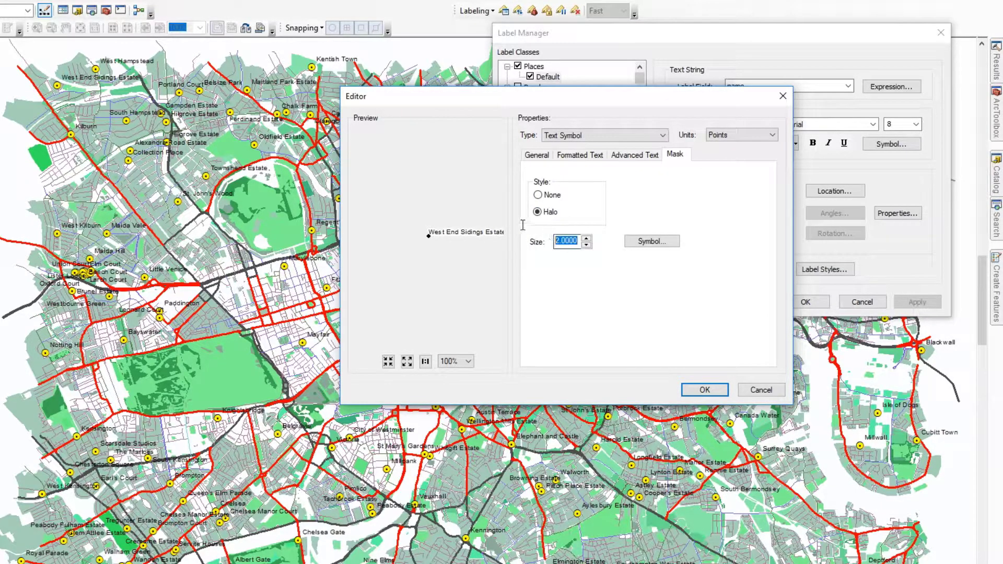
{"action": "left_click", "coordinate": [702, 391]}
{"action": "left_click", "coordinate": [642, 390]}
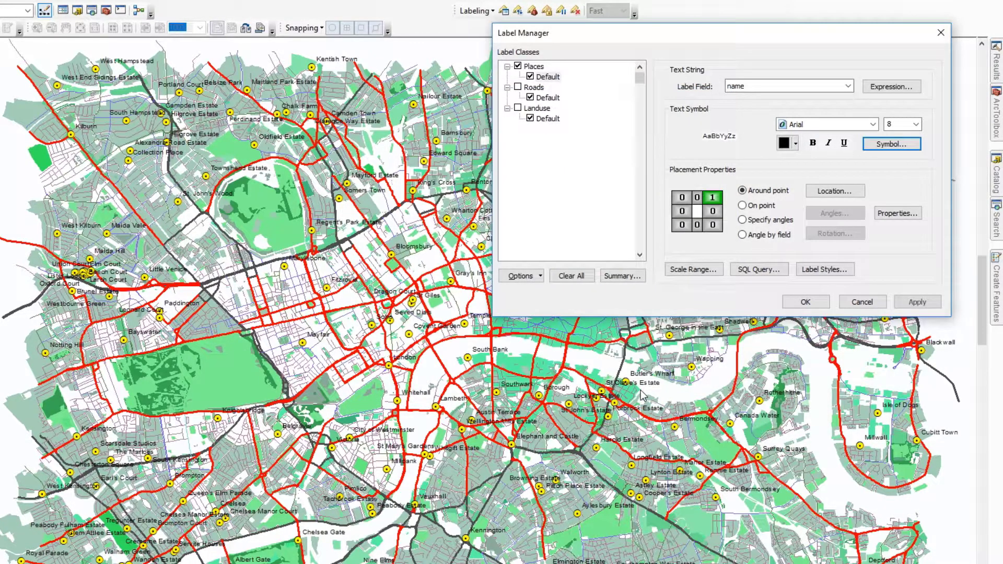
{"action": "left_click", "coordinate": [933, 303]}
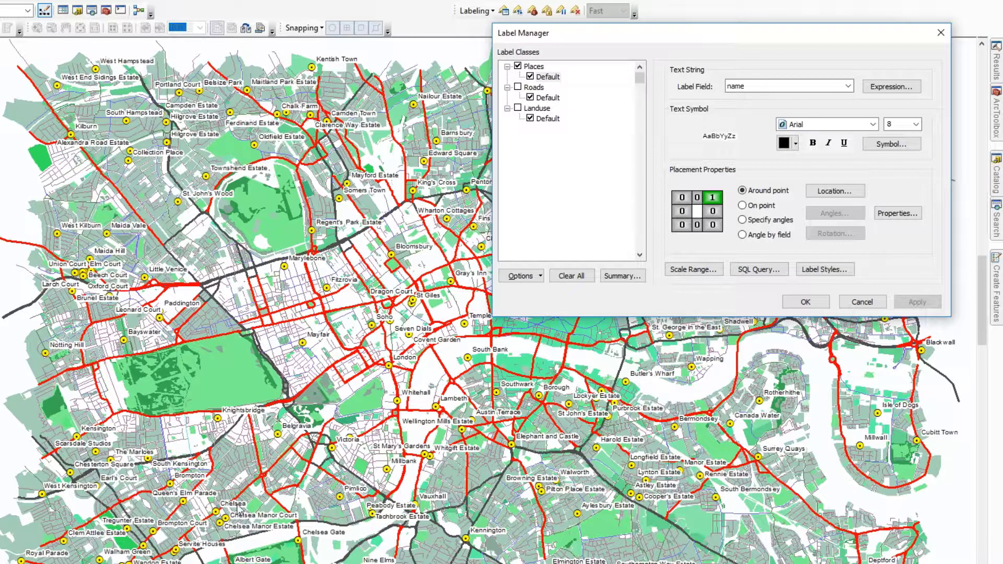
{"action": "left_click", "coordinate": [805, 303]}
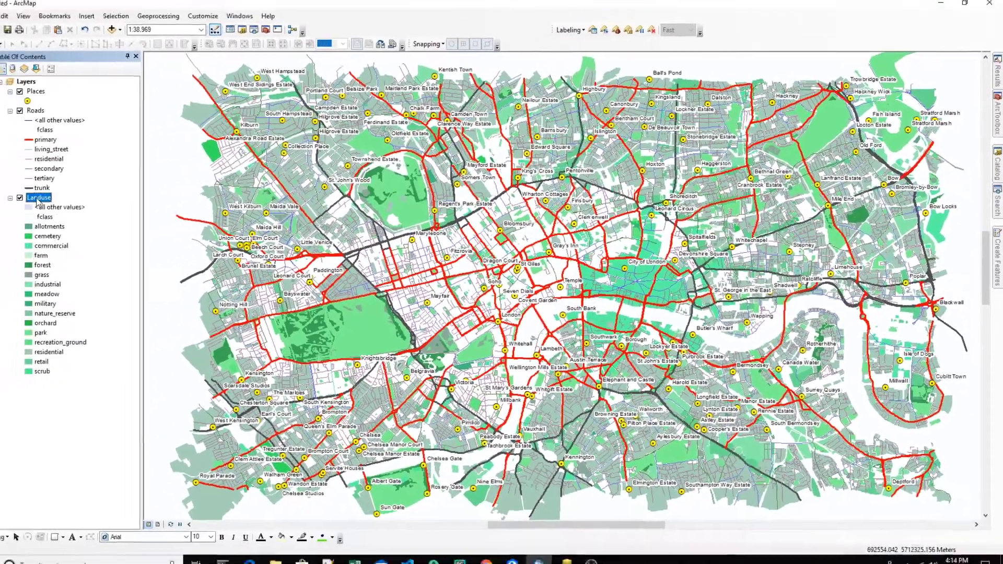
Step: Turn on labels for the Landuse layer using the name field and apply them to the map around Regent's Park
{"action": "left_click", "coordinate": [59, 196]}
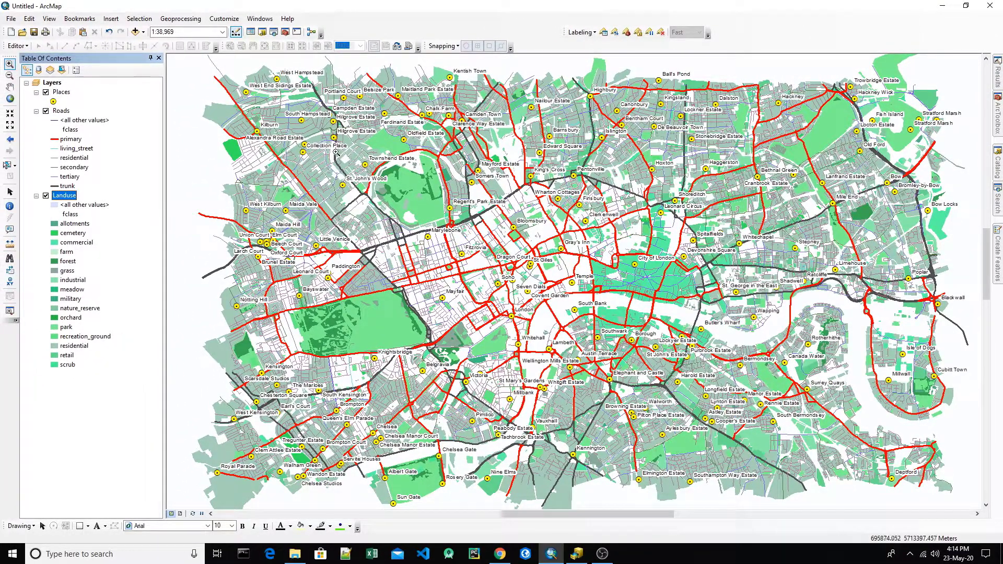
{"action": "left_click_drag", "start_coordinate": [336, 152], "coordinate": [508, 272]}
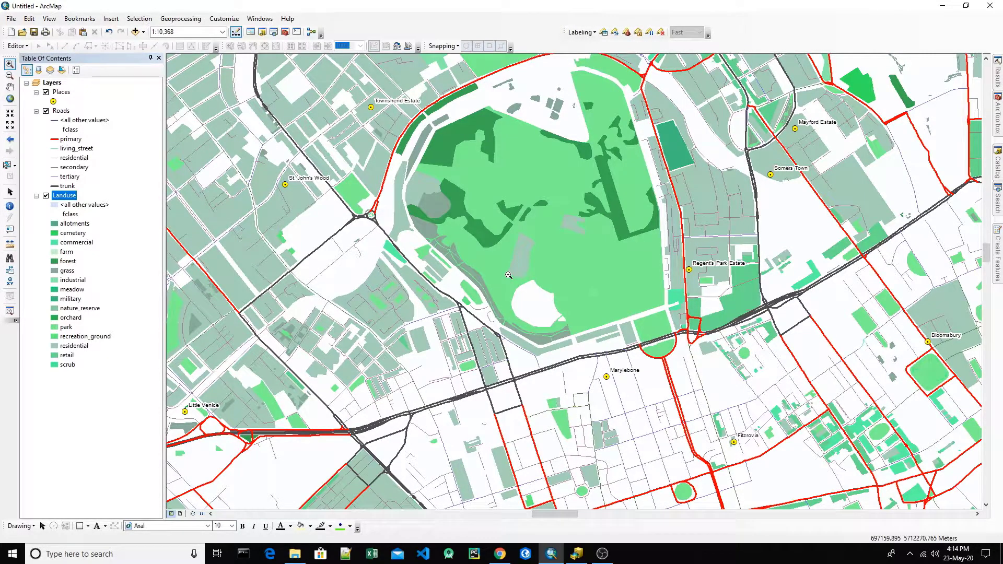
{"action": "right_click", "coordinate": [65, 196]}
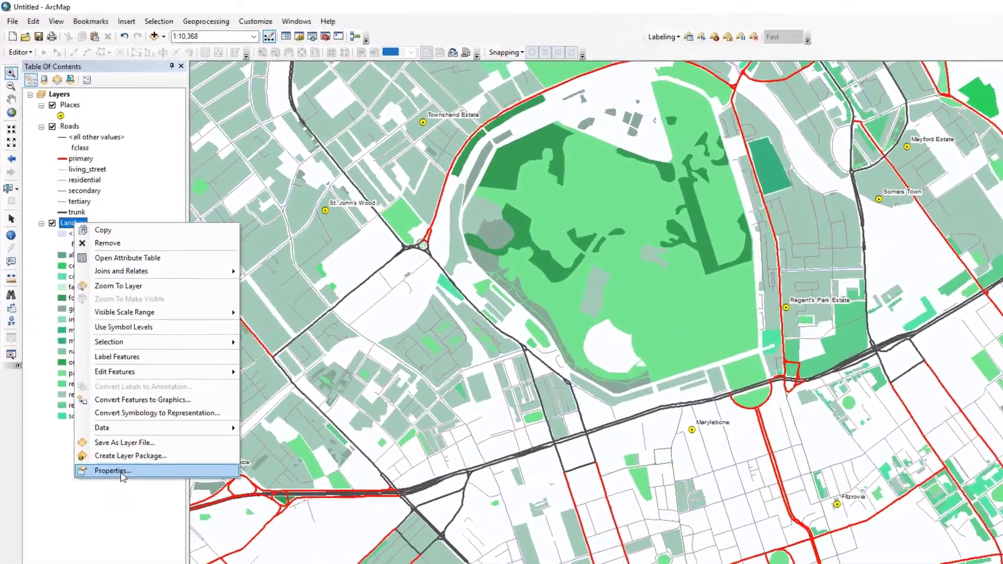
{"action": "left_click", "coordinate": [104, 412]}
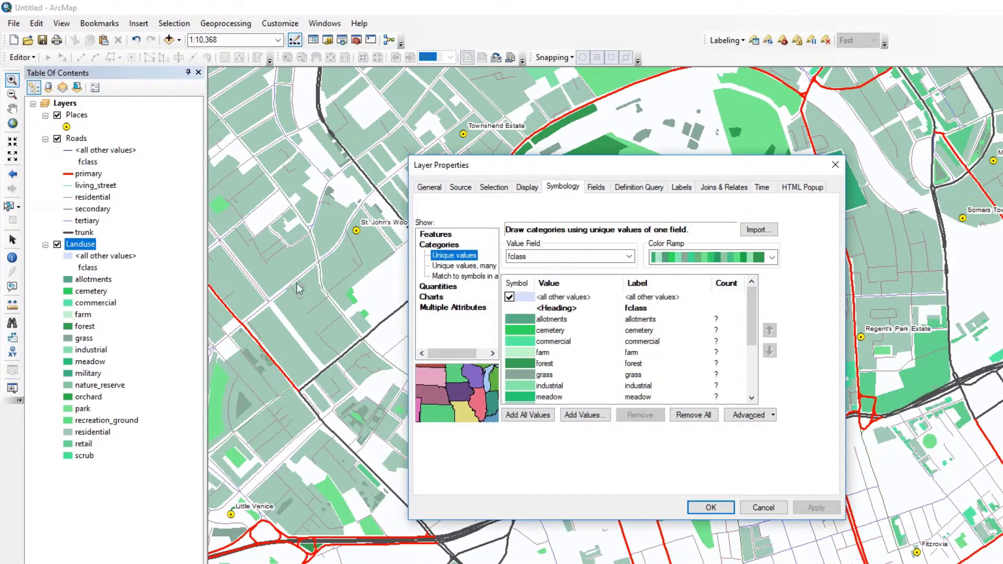
{"action": "left_click", "coordinate": [682, 188]}
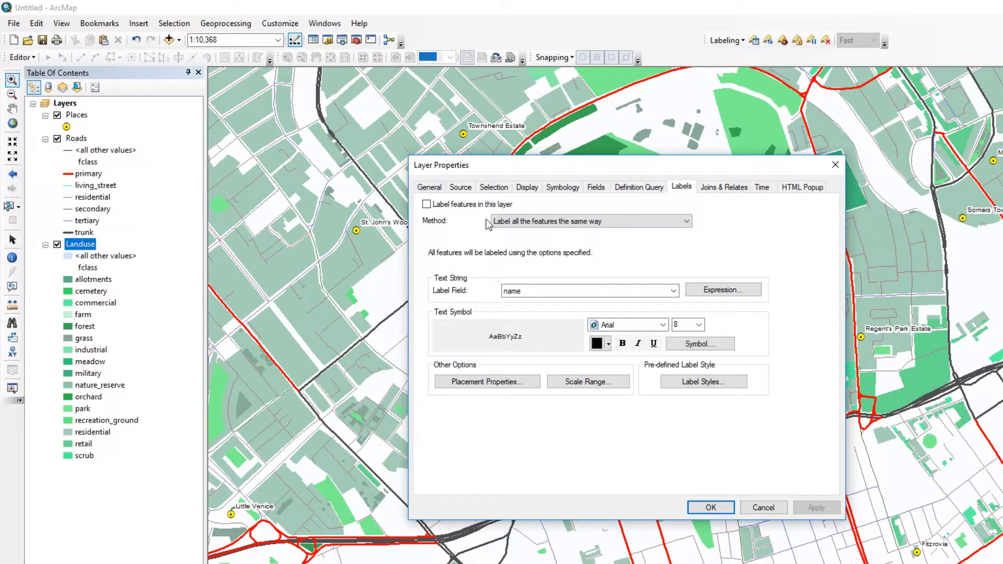
{"action": "left_click", "coordinate": [426, 204]}
{"action": "left_click", "coordinate": [817, 509]}
{"action": "left_click_drag", "start_coordinate": [708, 171], "coordinate": [566, 340]}
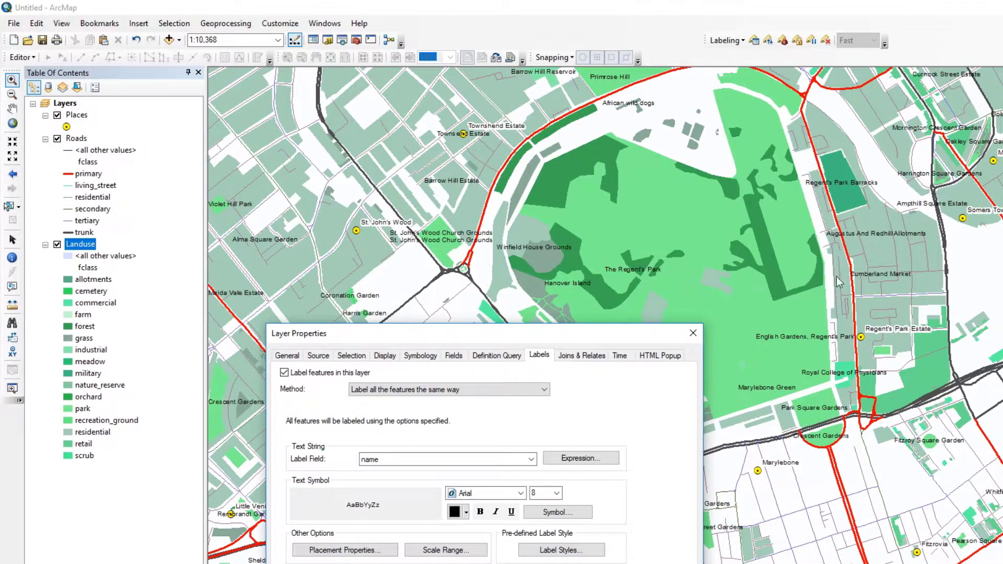
{"action": "left_click_drag", "start_coordinate": [418, 340], "coordinate": [594, 183]}
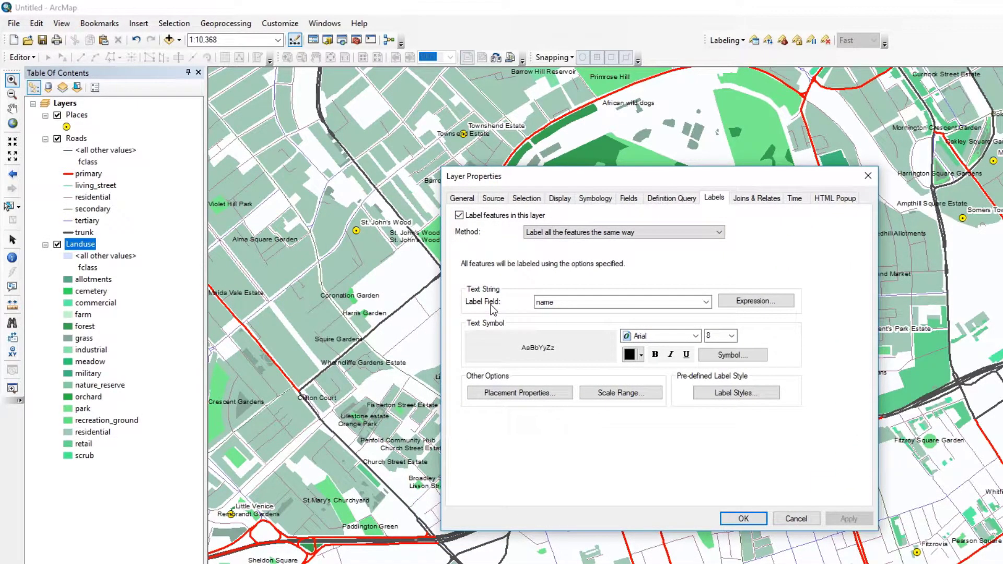
{"action": "left_click", "coordinate": [543, 303]}
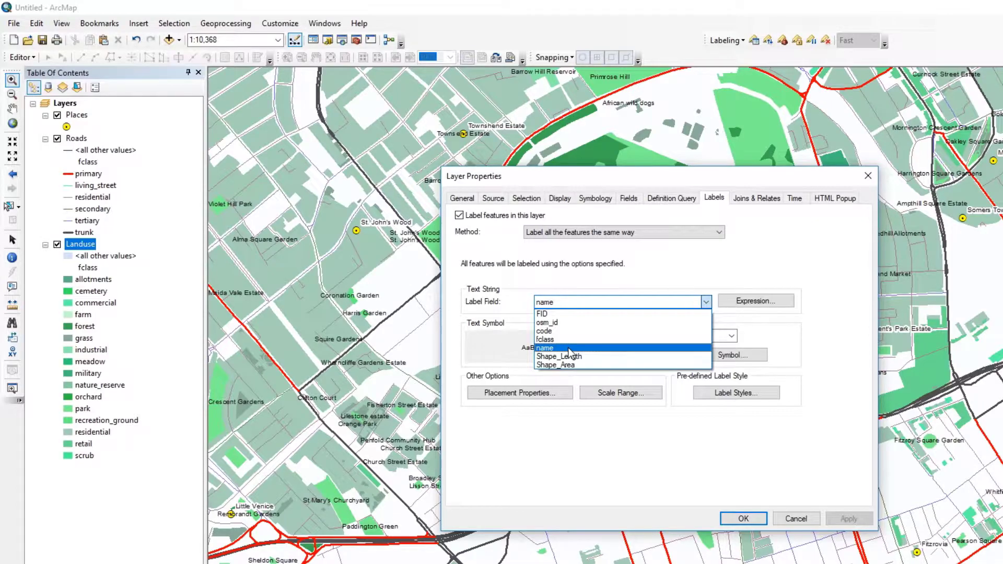
{"action": "left_click", "coordinate": [569, 348]}
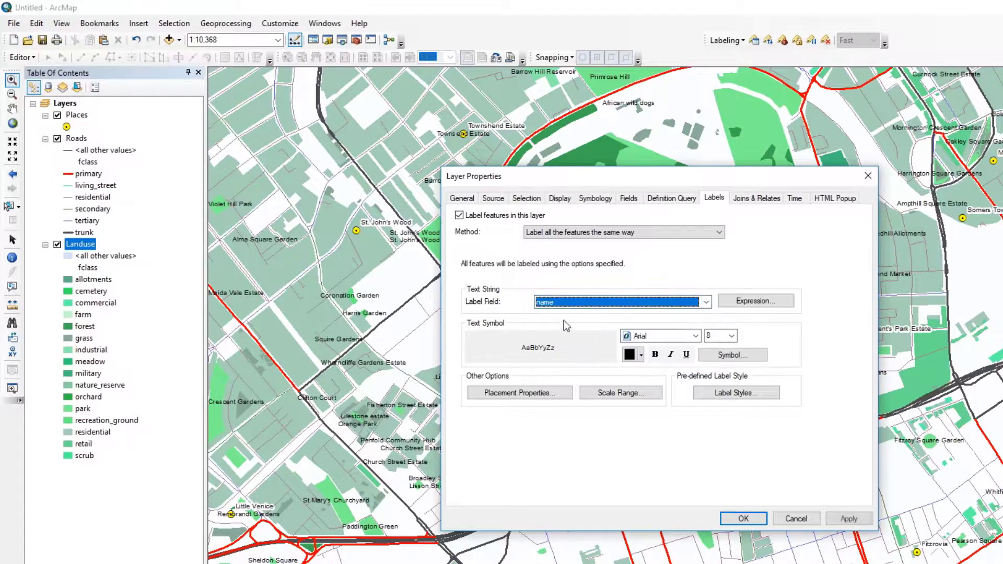
Step: Review the Landuse label expression and its available parser languages, and cancel without editing it
{"action": "left_click", "coordinate": [752, 302]}
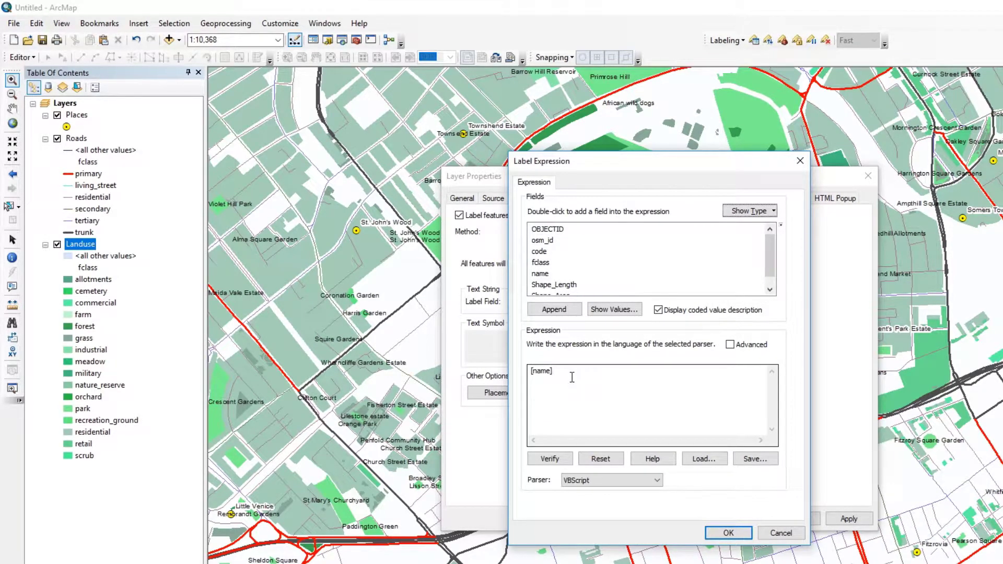
{"action": "left_click_drag", "start_coordinate": [685, 165], "coordinate": [410, 140]}
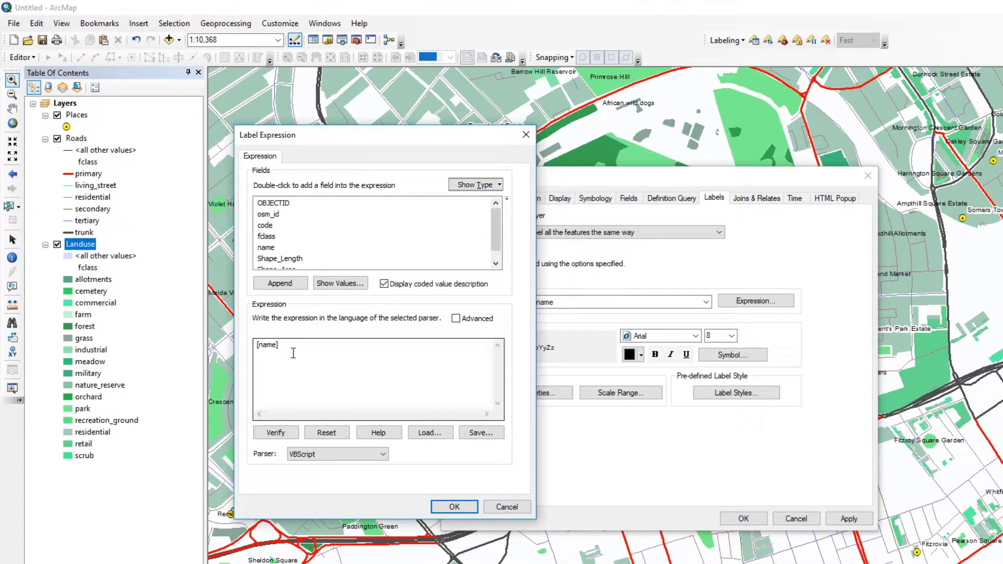
{"action": "left_click", "coordinate": [321, 454]}
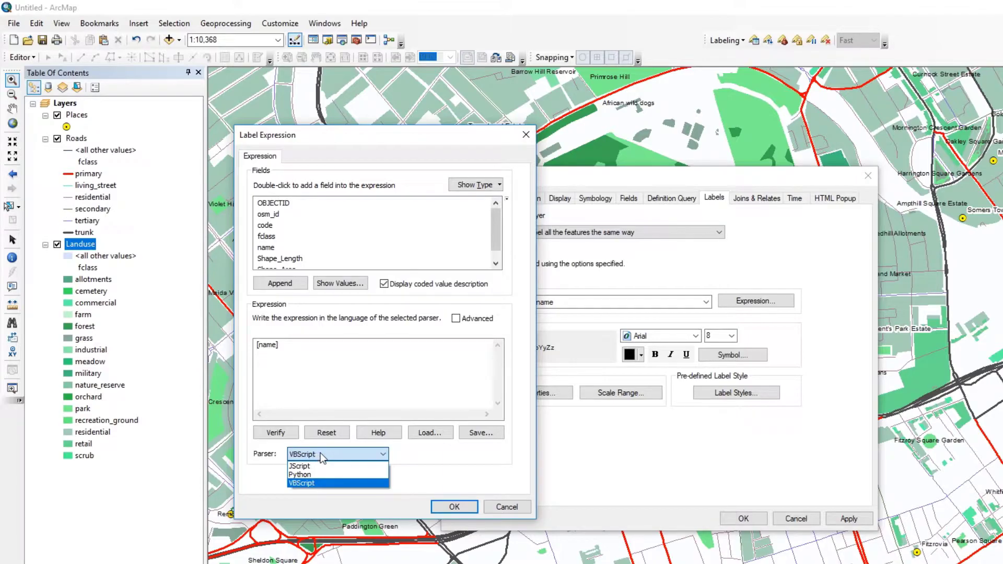
{"action": "left_click", "coordinate": [375, 372]}
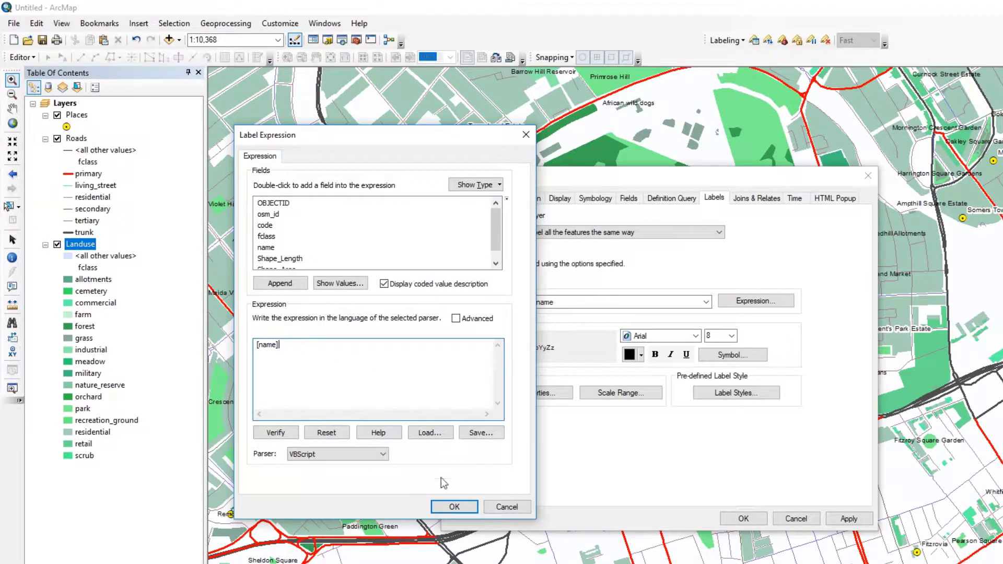
{"action": "left_click", "coordinate": [506, 507]}
{"action": "left_click", "coordinate": [752, 308]}
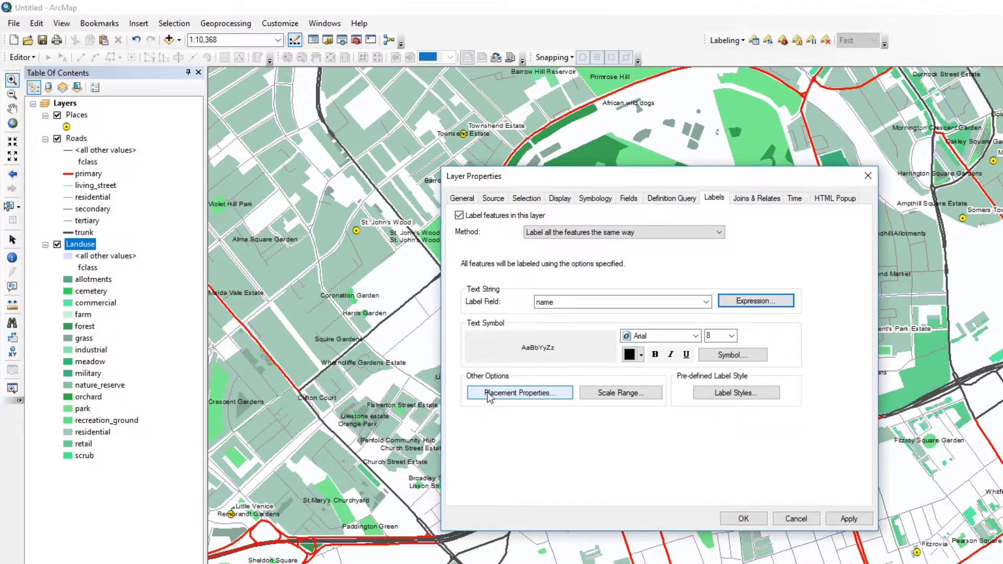
Step: Set the Landuse label placement to Always straight with one label per feature and apply it to the map
{"action": "left_click", "coordinate": [514, 397]}
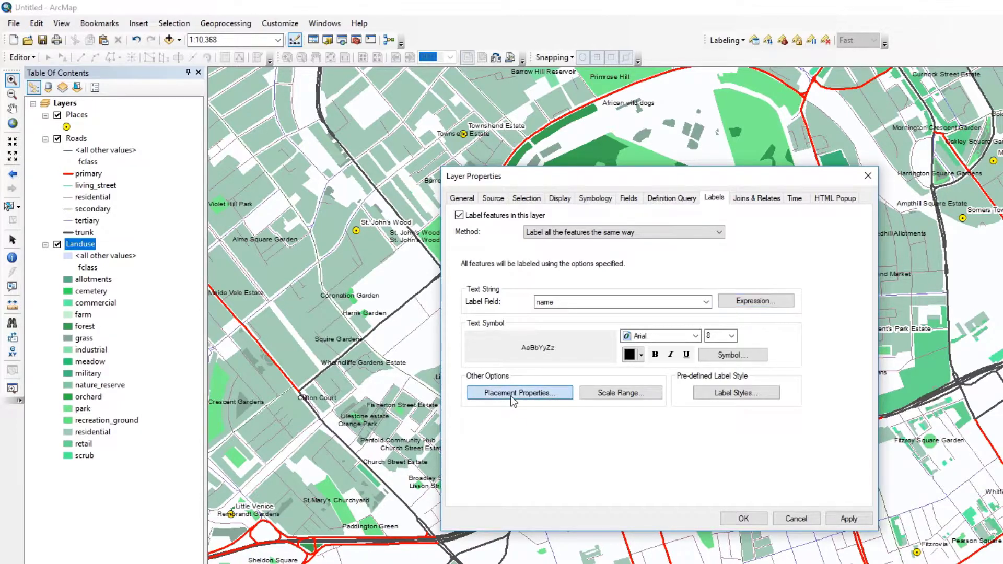
{"action": "left_click_drag", "start_coordinate": [633, 191], "coordinate": [870, 187]}
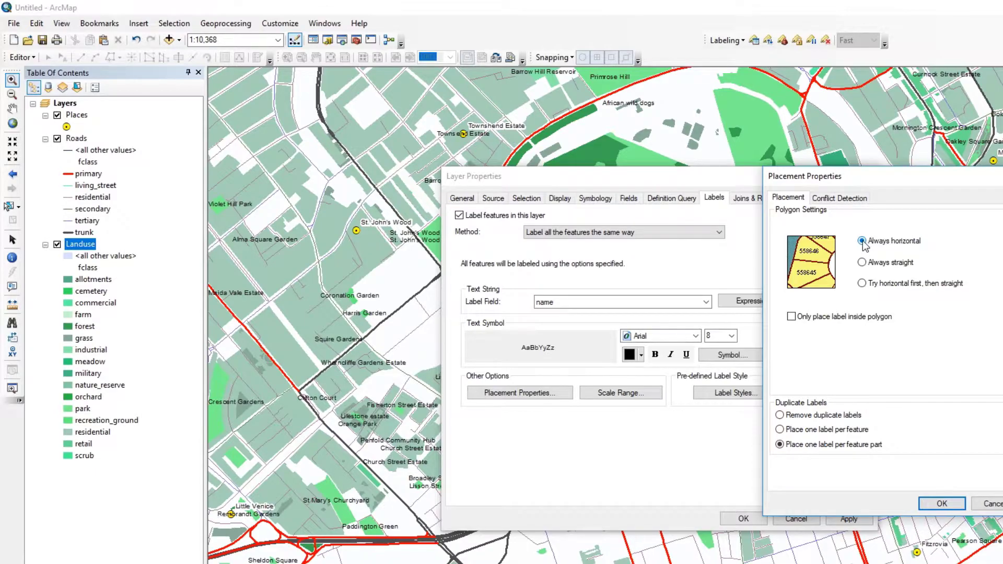
{"action": "left_click", "coordinate": [883, 265]}
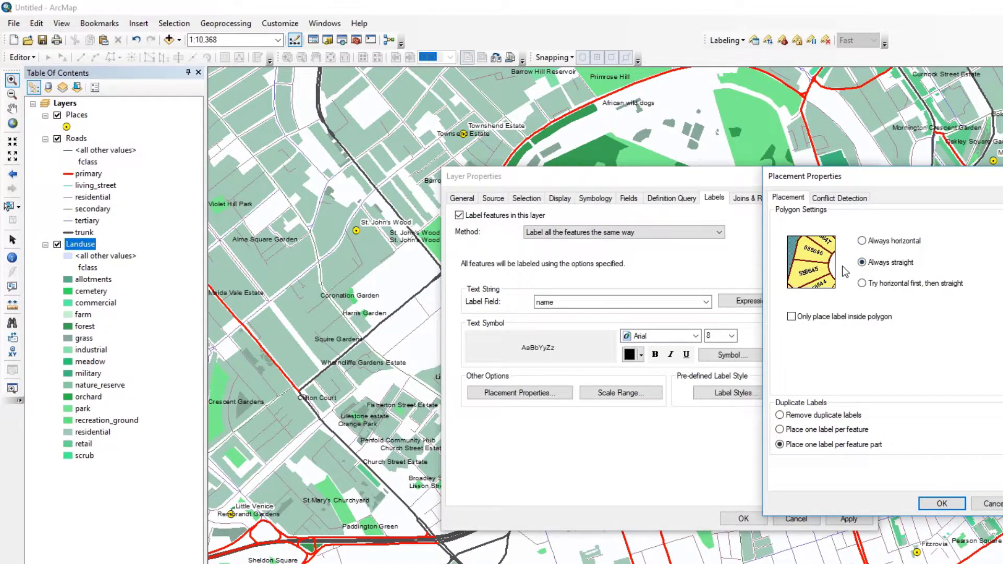
{"action": "left_click", "coordinate": [809, 433]}
{"action": "left_click", "coordinate": [946, 504]}
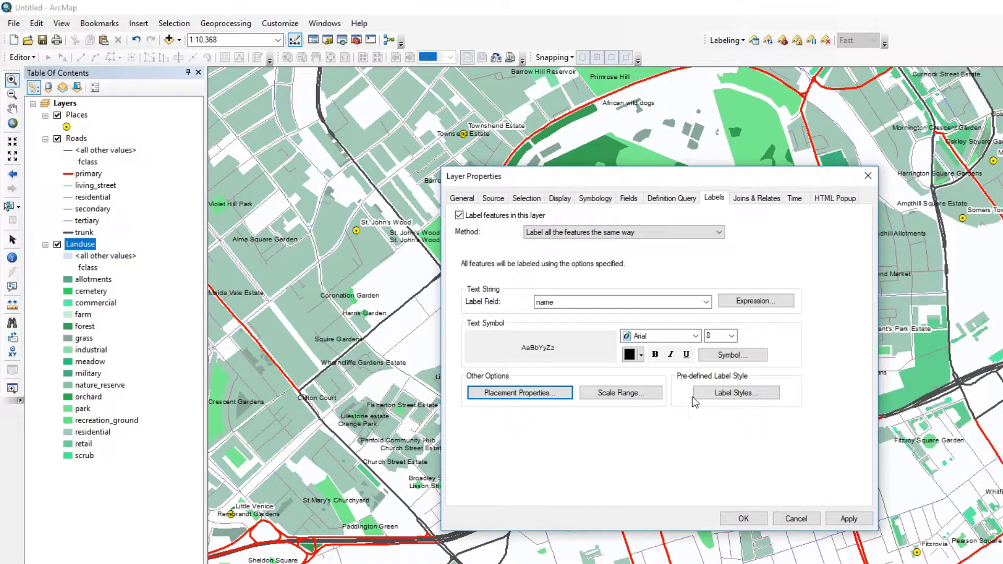
{"action": "left_click", "coordinate": [853, 518]}
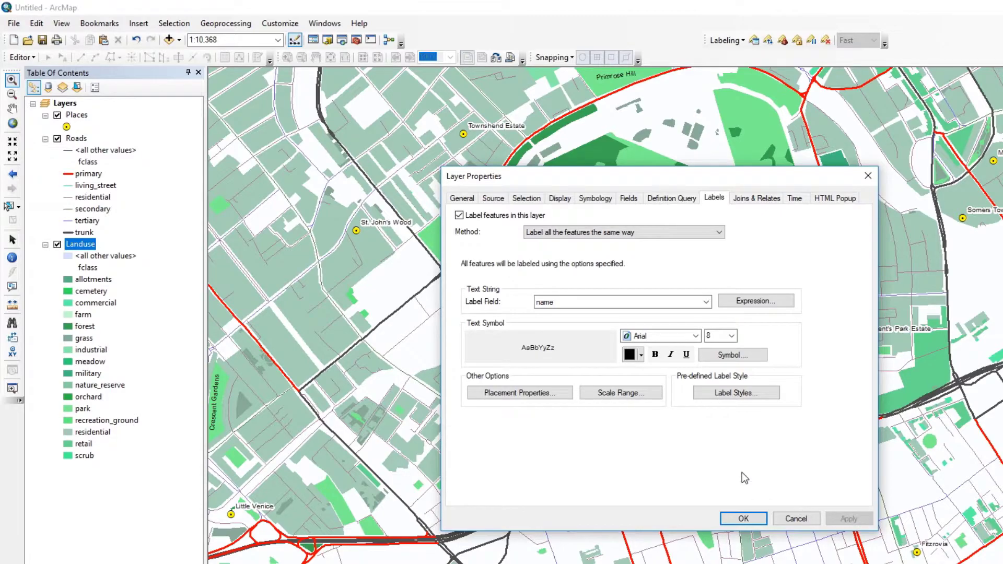
{"action": "left_click_drag", "start_coordinate": [605, 184], "coordinate": [274, 361]}
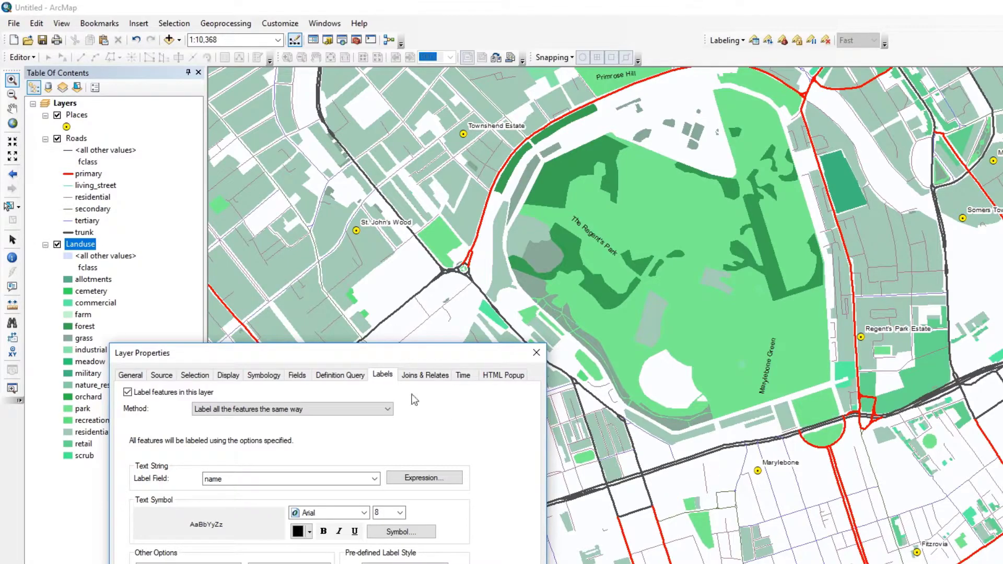
{"action": "left_click_drag", "start_coordinate": [400, 358], "coordinate": [687, 165]}
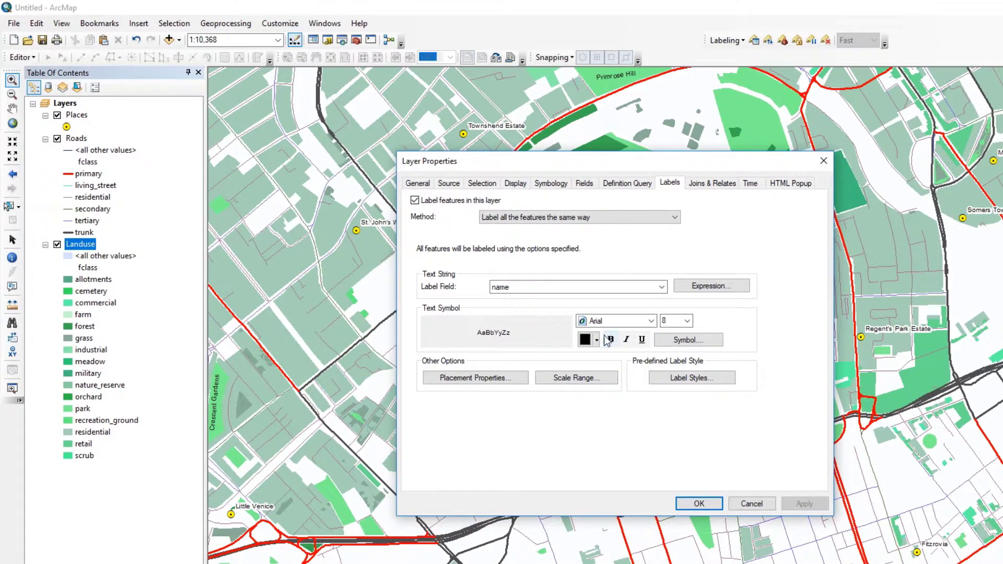
Step: Change the Landuse label text colour to dark gray, apply it and accept the layer settings
{"action": "left_click", "coordinate": [596, 340]}
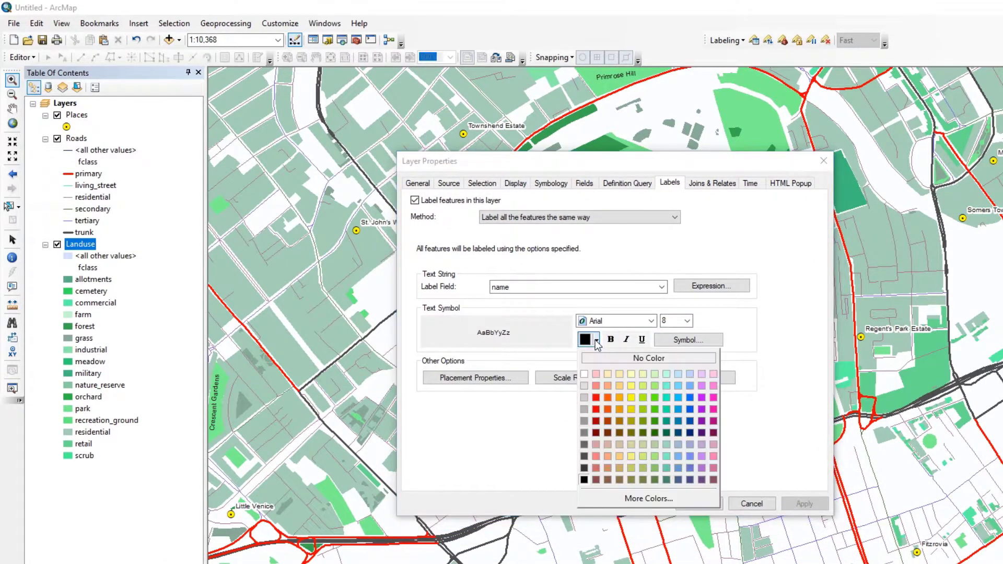
{"action": "left_click", "coordinate": [585, 445]}
{"action": "left_click", "coordinate": [804, 505]}
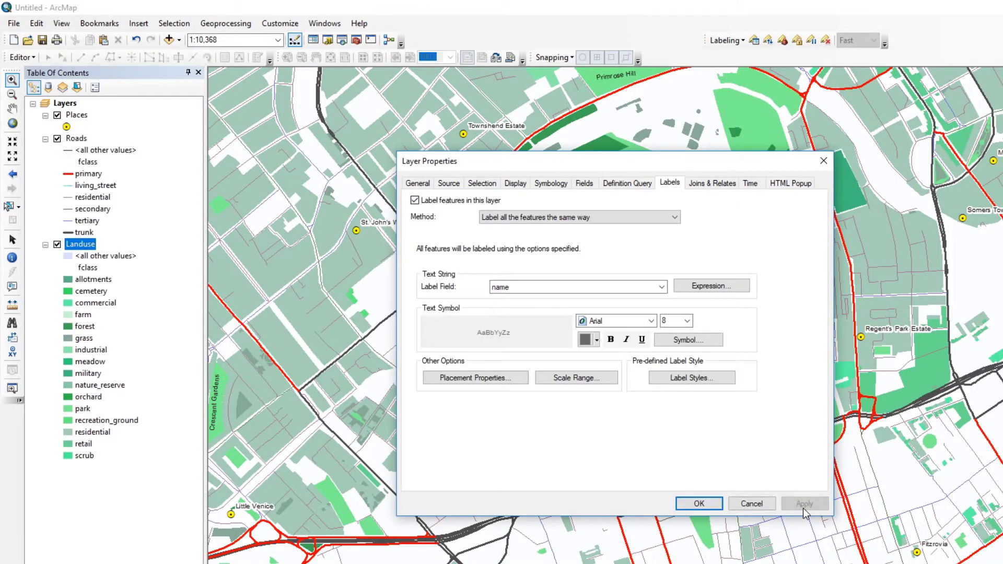
{"action": "left_click", "coordinate": [698, 503]}
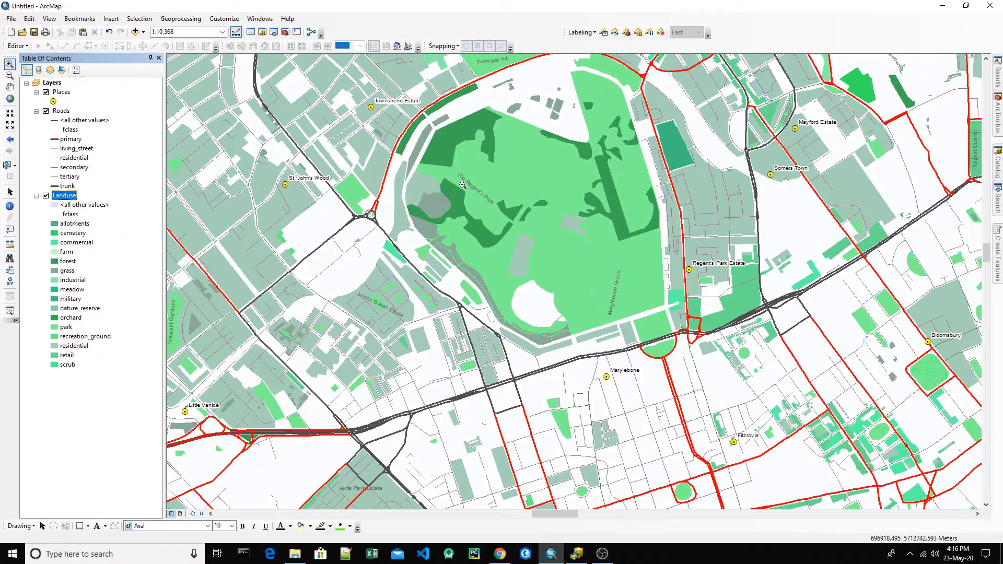
Step: Examine the Landuse labels around Regent's Park at closer map scales up to 1:4,000
{"action": "scroll", "coordinate": [578, 305], "scroll_direction": "down", "scroll_amount": 2}
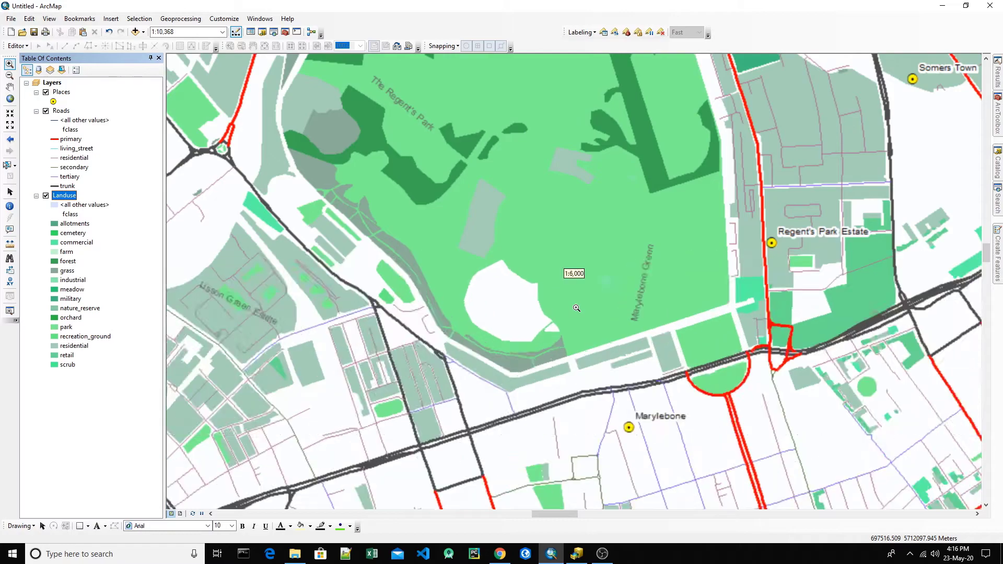
{"action": "scroll", "coordinate": [578, 305], "scroll_direction": "up", "scroll_amount": 1}
{"action": "scroll", "coordinate": [578, 305], "scroll_direction": "down", "scroll_amount": 1}
{"action": "scroll", "coordinate": [578, 305], "scroll_direction": "down", "scroll_amount": 2}
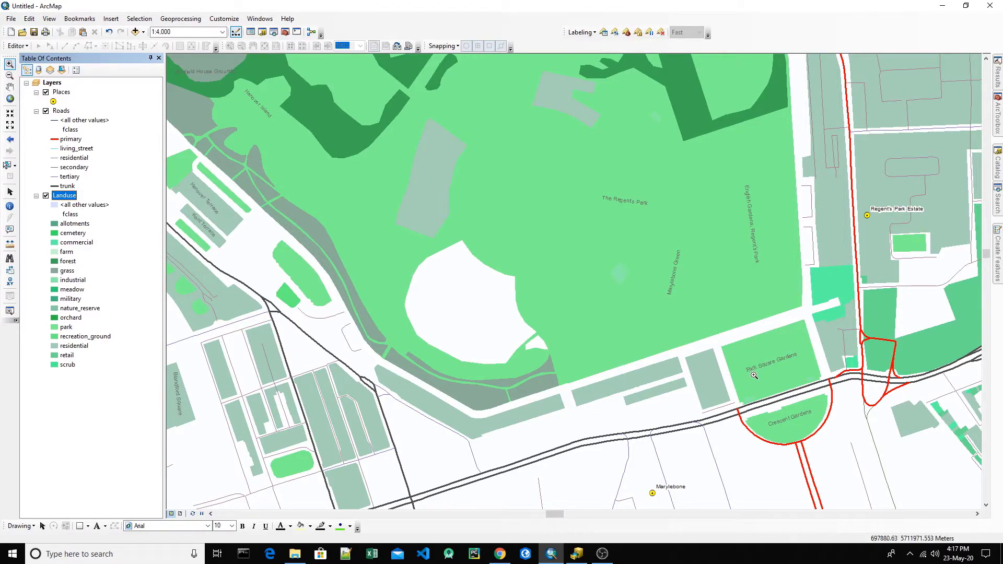
{"action": "scroll", "coordinate": [623, 326], "scroll_direction": "up", "scroll_amount": 5}
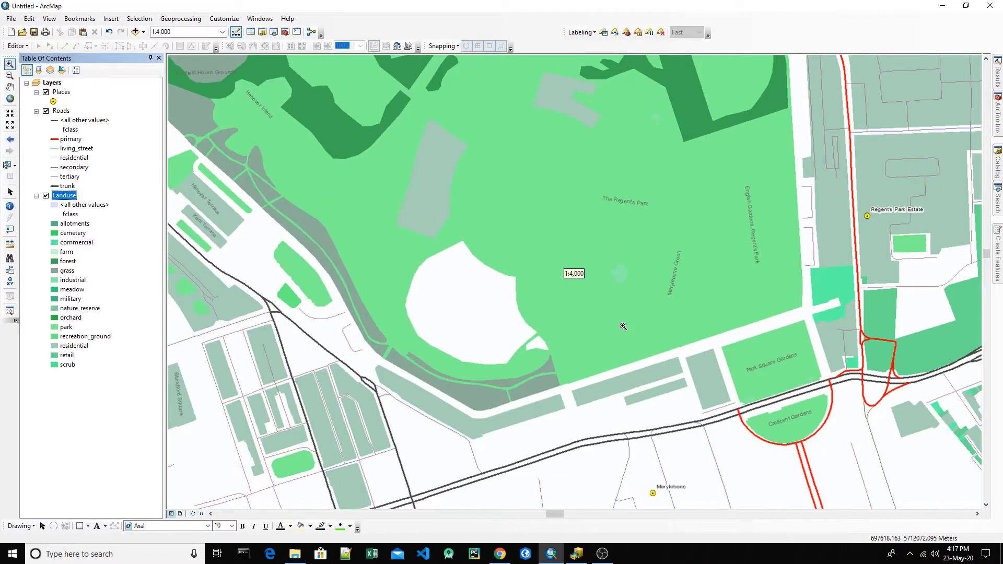